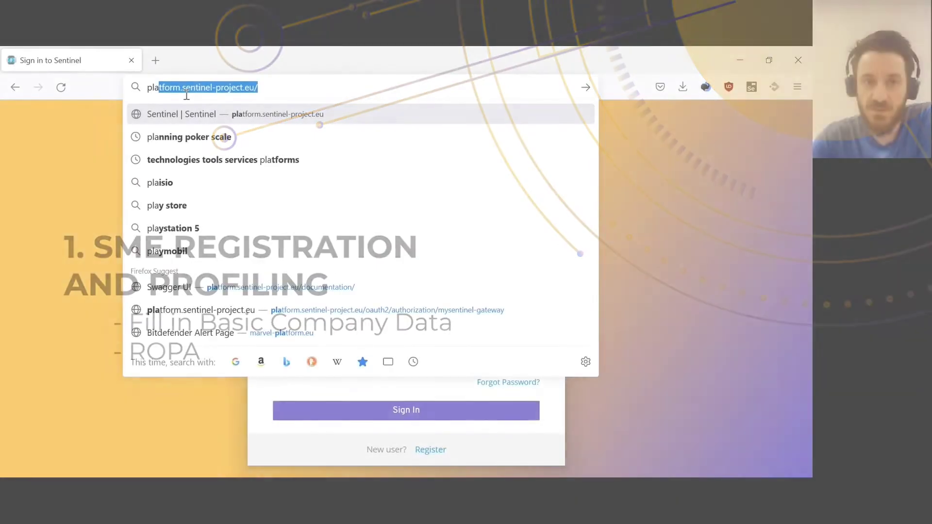
Open the SENTINEL platform's sign-in page at platform.sentinel-project.eu.
key("Return")
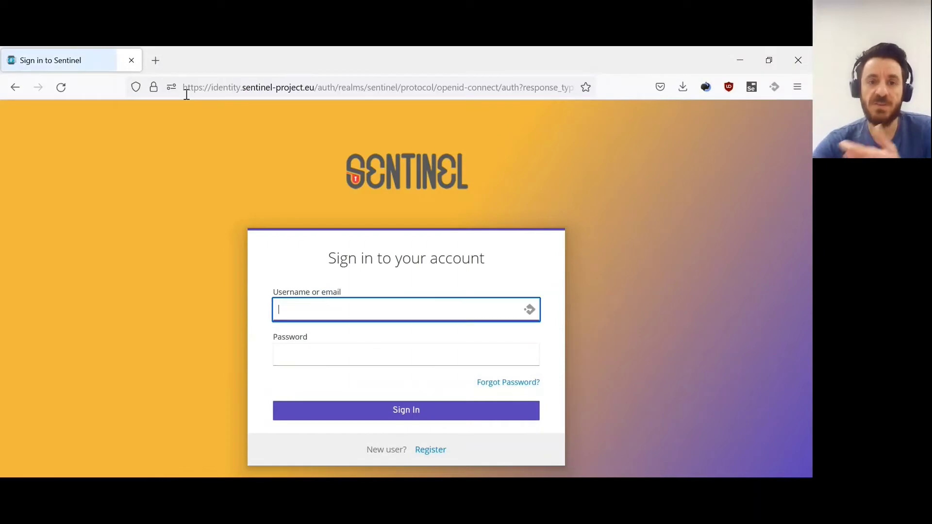
left_click(264, 206)
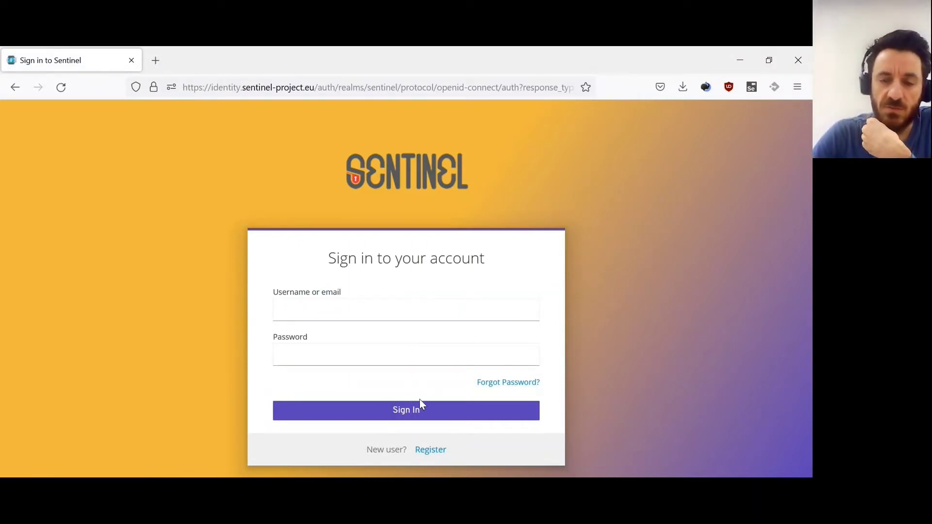
Open the new-user registration form and examine its required fields, from first name through password to organisation.
left_click(431, 450)
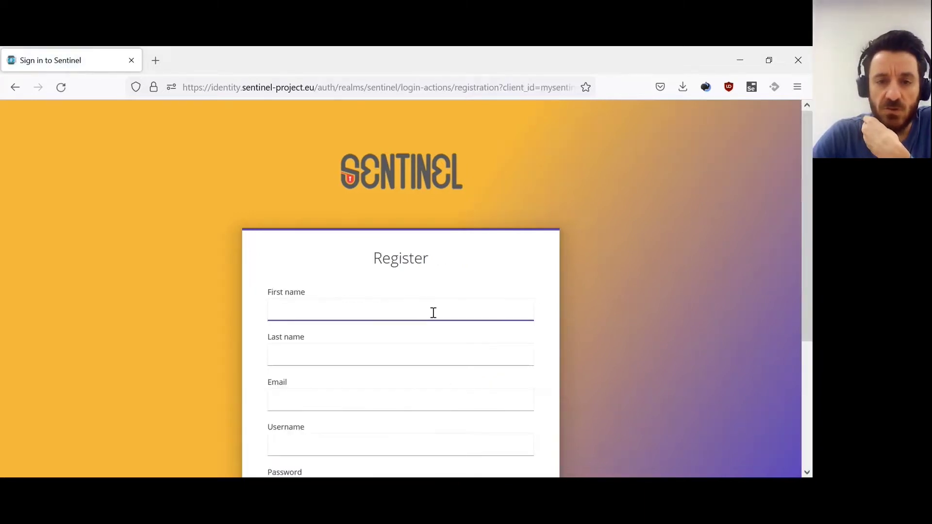
scroll(431, 309, "down", 4)
scroll(431, 309, "up", 1)
scroll(374, 210, "up", 1)
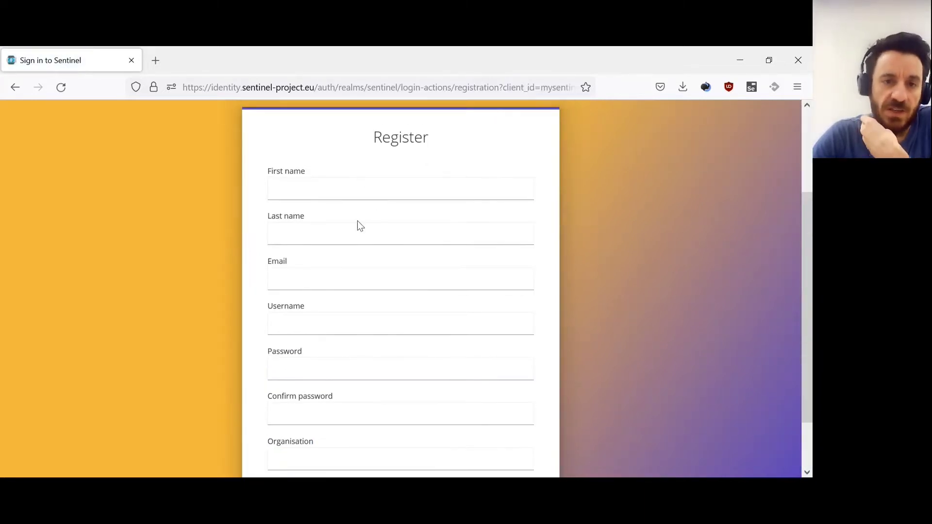
scroll(352, 210, "down", 1)
scroll(352, 236, "down", 2)
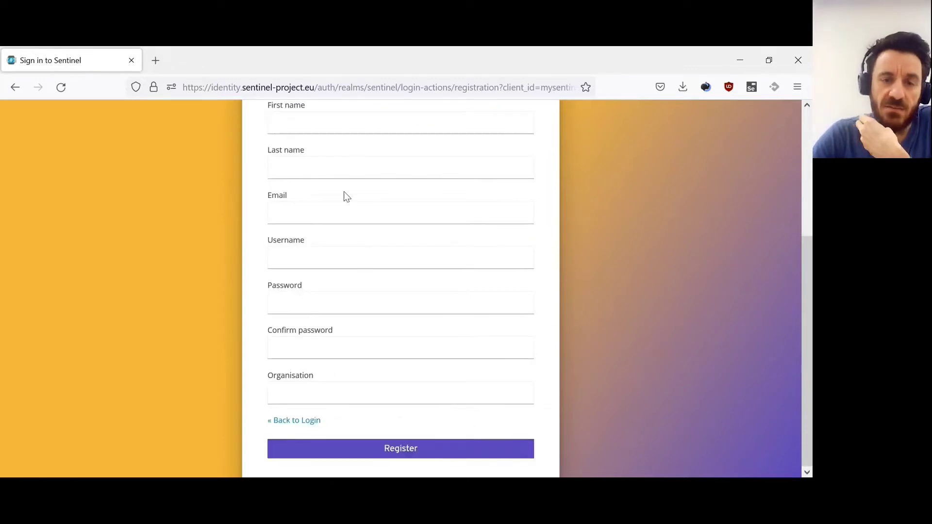
left_click(330, 257)
left_click(327, 345)
left_click(328, 377)
left_click(310, 381)
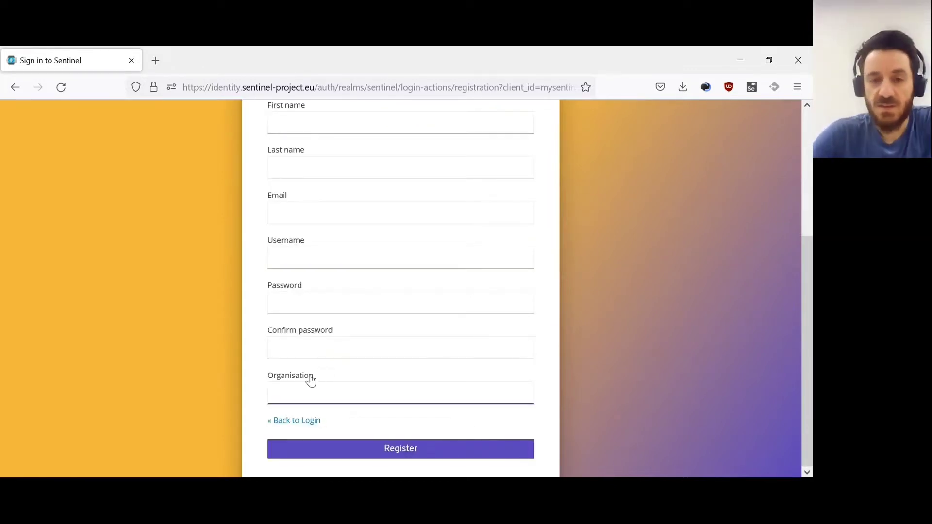
Return to the login form and sign in with the account's username and password.
left_click(295, 421)
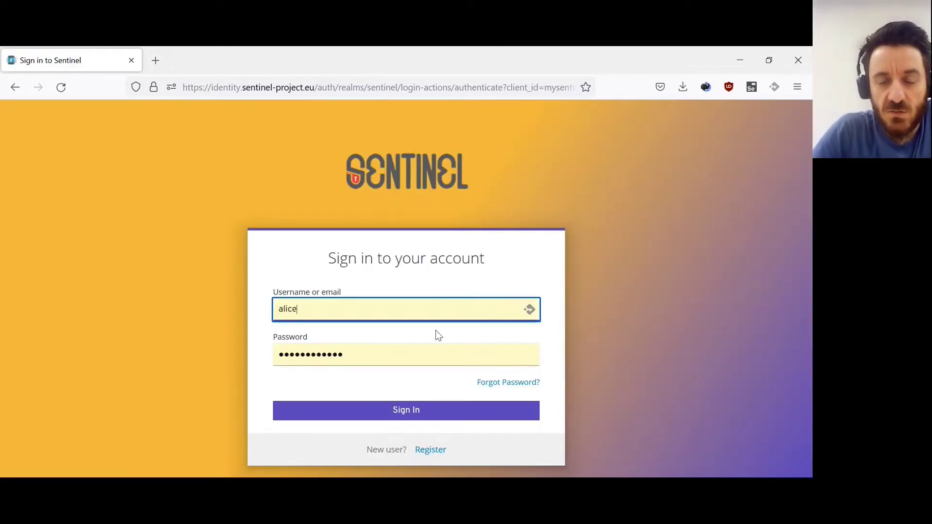
left_click(415, 415)
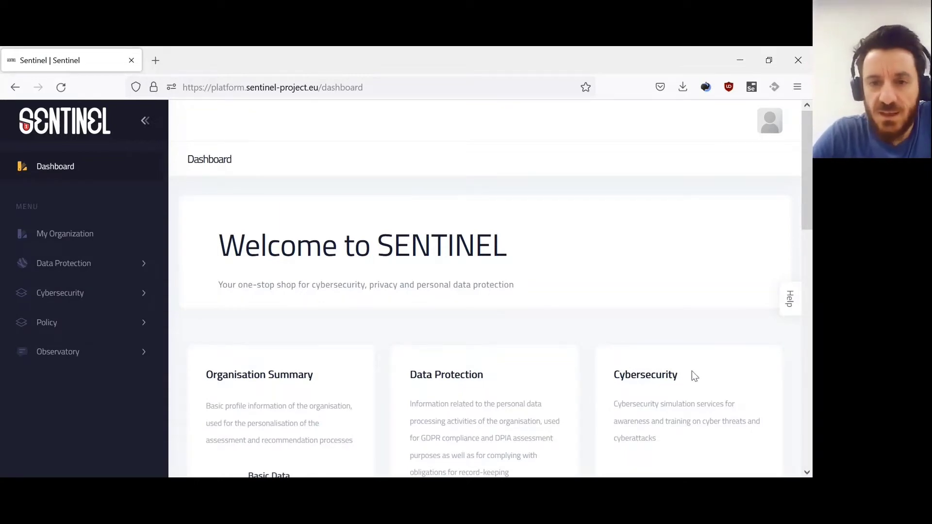
Examine the dashboard's Organisation Summary, Data Protection, Cybersecurity, Policy and Observatory sections.
scroll(535, 269, "down", 3)
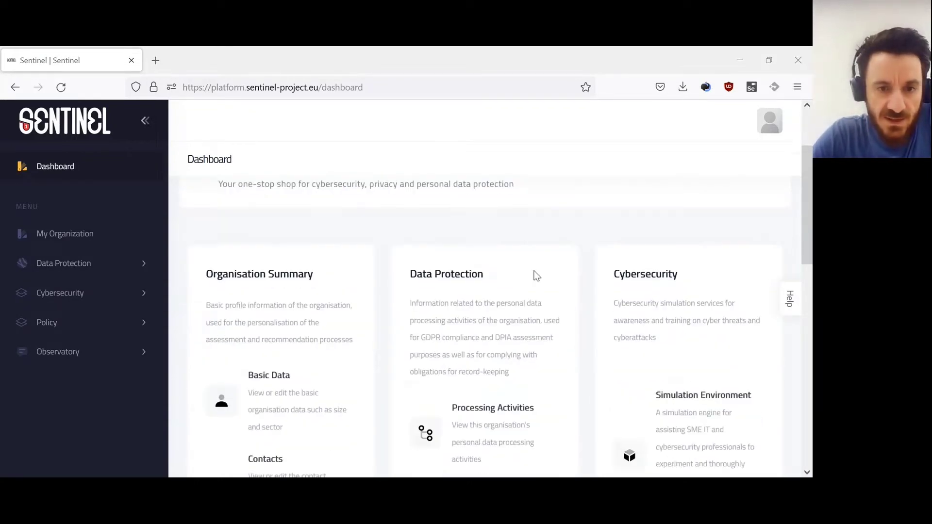
scroll(533, 276, "down", 5)
scroll(530, 279, "up", 7)
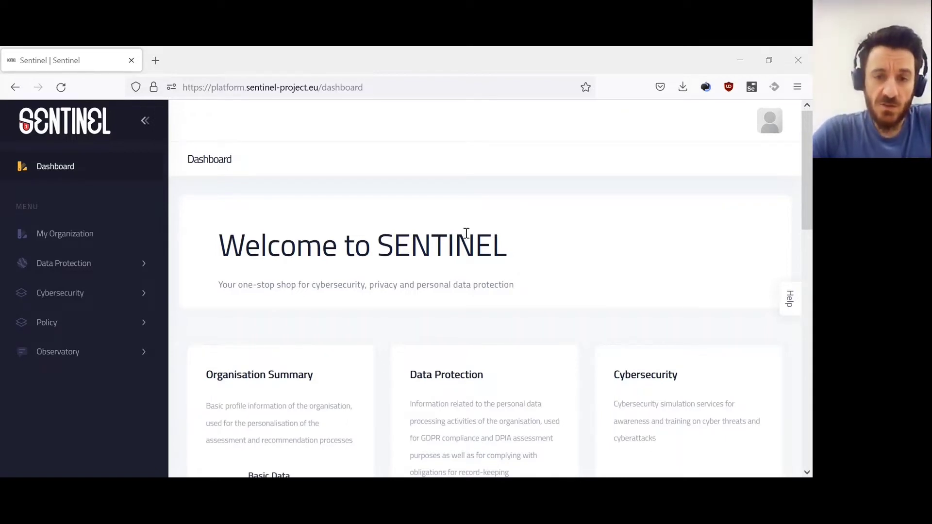
scroll(467, 237, "down", 2)
scroll(446, 240, "down", 2)
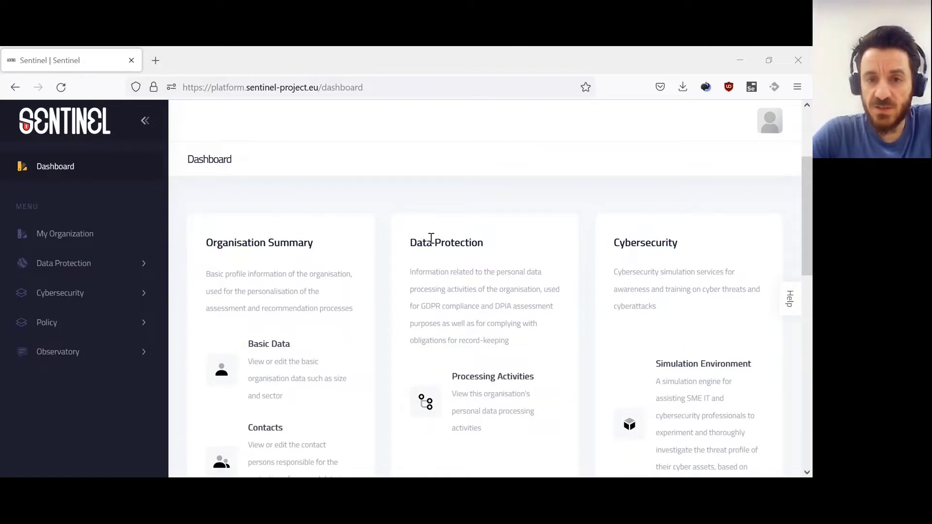
scroll(495, 238, "down", 2)
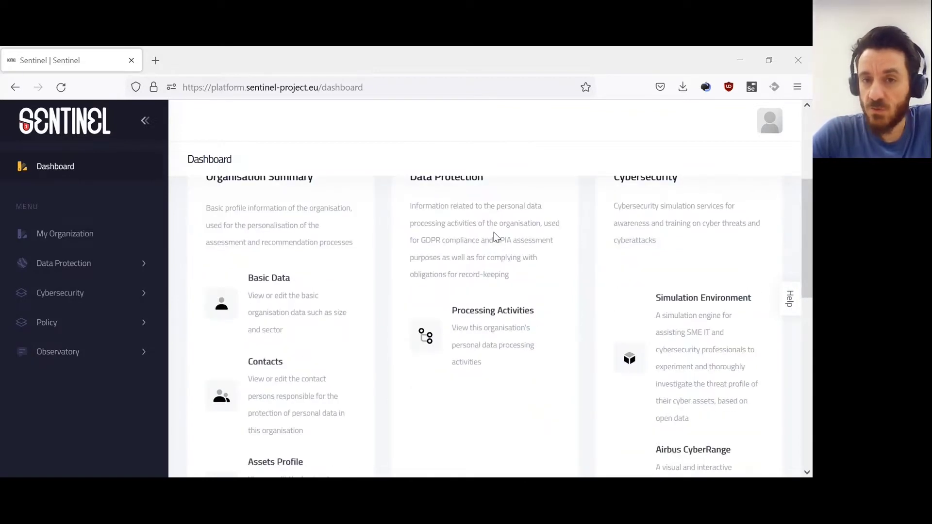
scroll(490, 230, "up", 2)
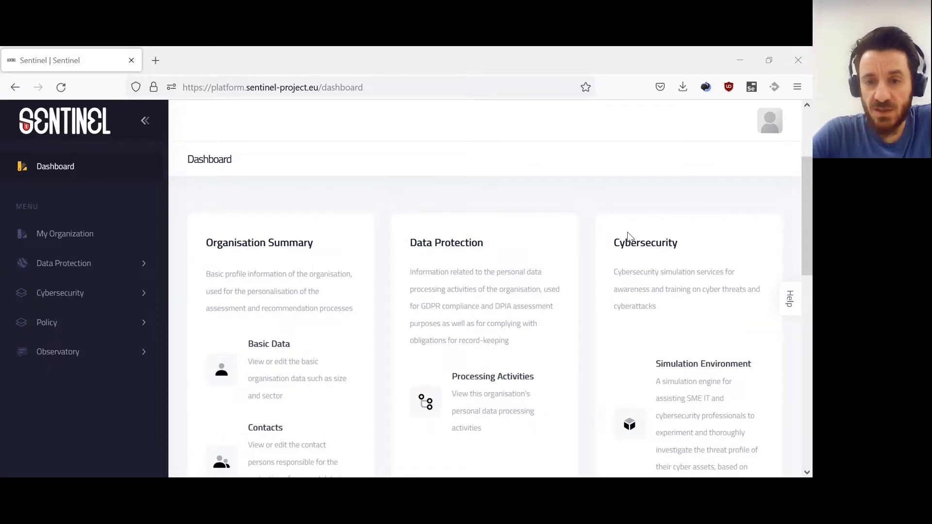
scroll(629, 236, "down", 8)
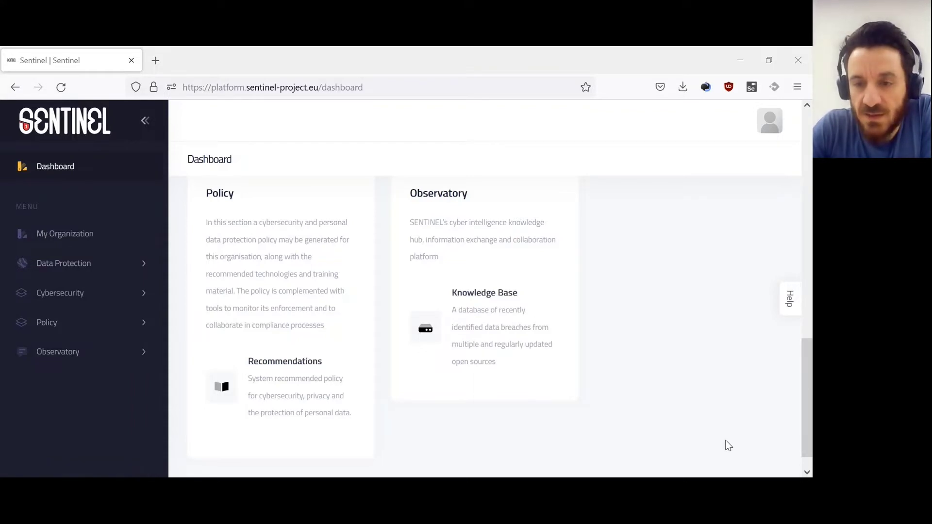
Open the My Organization profile and review its completeness and basic organisation data.
left_click(86, 234)
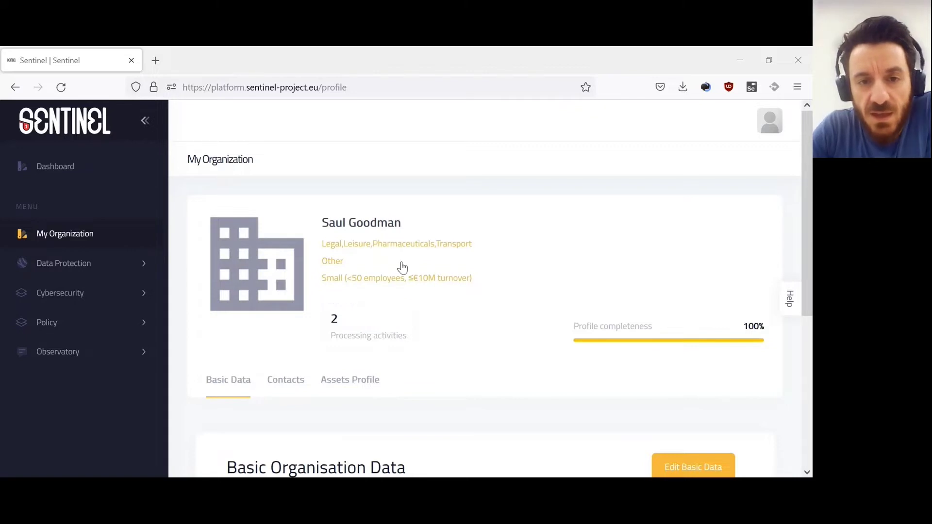
scroll(527, 296, "down", 2)
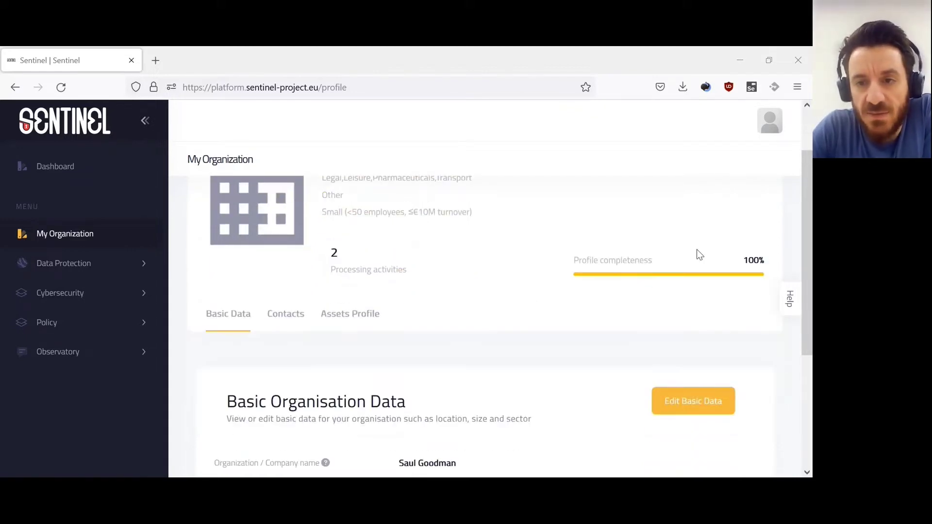
scroll(495, 284, "down", 2)
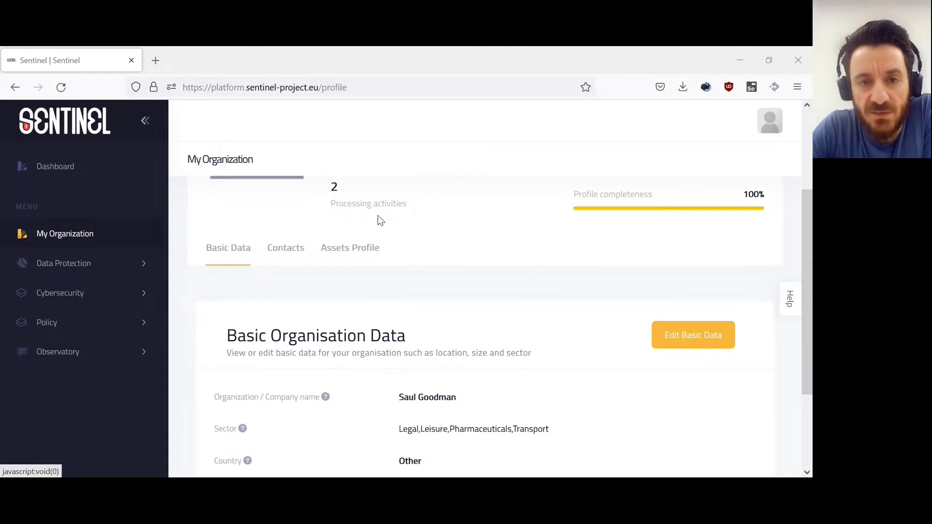
scroll(406, 220, "down", 2)
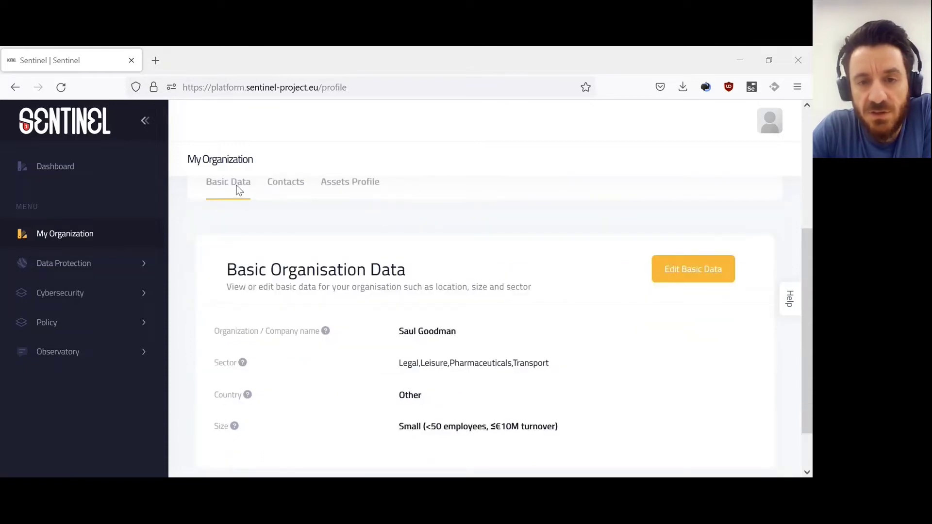
Open the organisation's basic data for editing and look through the available sector options.
left_click(689, 270)
scroll(485, 252, "up", 3)
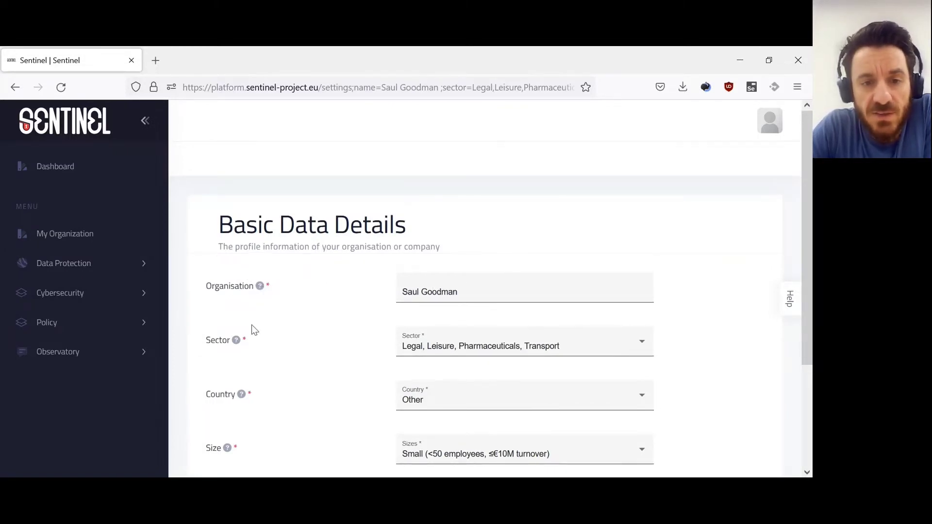
left_click(456, 355)
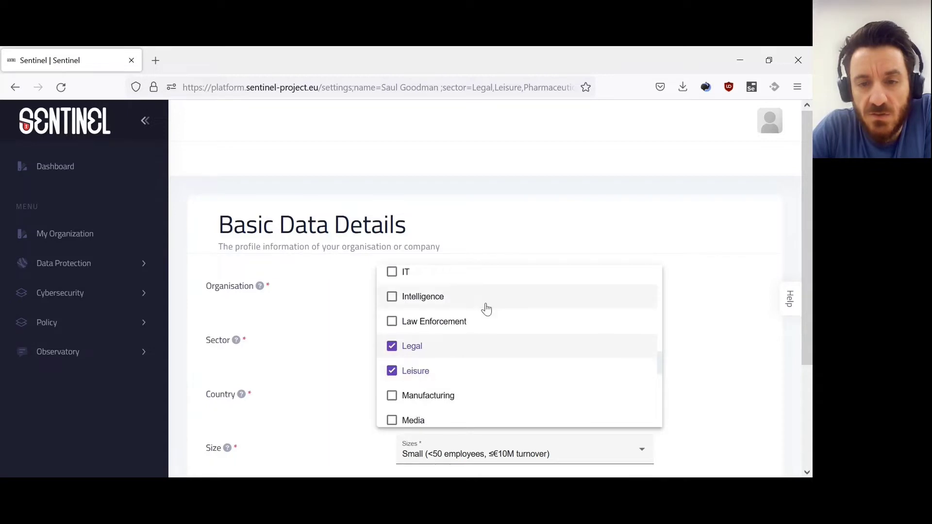
scroll(490, 339, "up", 3)
scroll(487, 345, "up", 5)
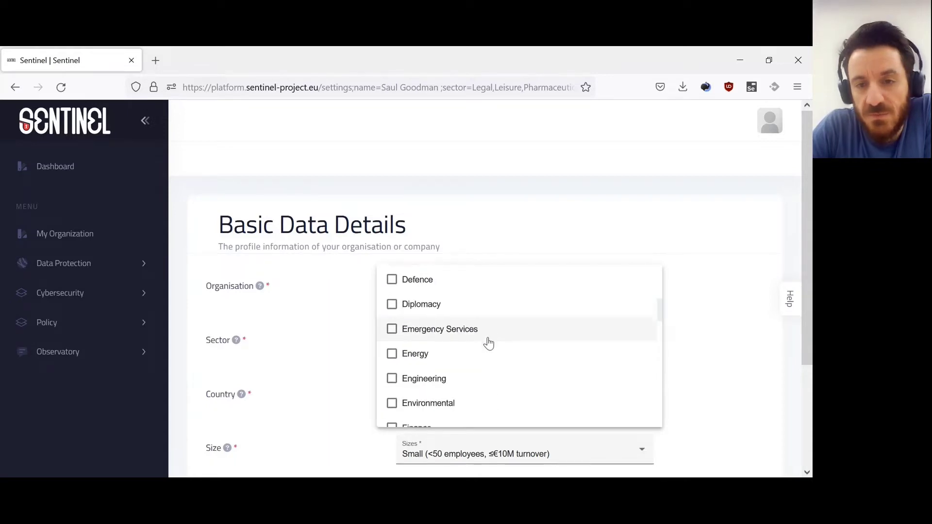
left_click(318, 360)
Look through the country options available for the organisation.
left_click(436, 395)
scroll(478, 325, "up", 10)
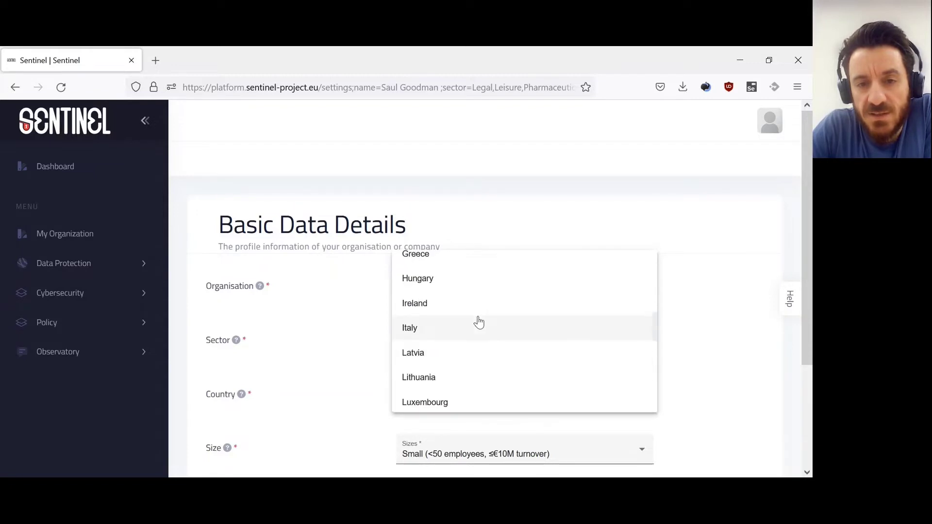
scroll(479, 323, "up", 3)
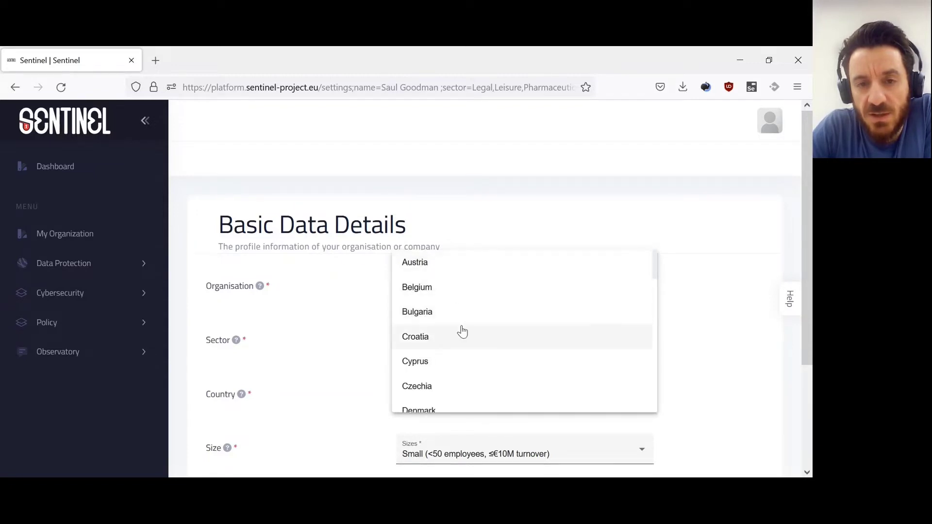
left_click(362, 356)
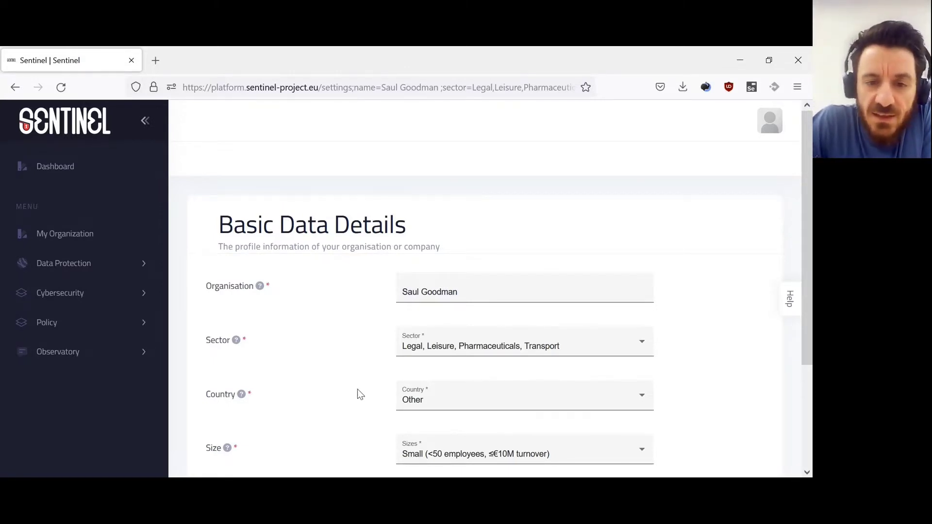
View the company size options, review the basic data fields, and cancel the editing.
scroll(344, 410, "down", 1)
left_click(426, 391)
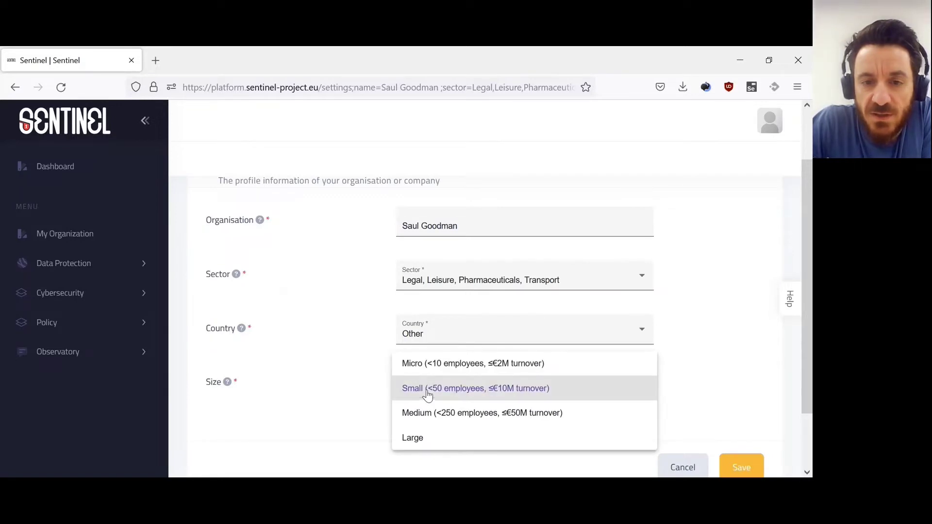
left_click(322, 364)
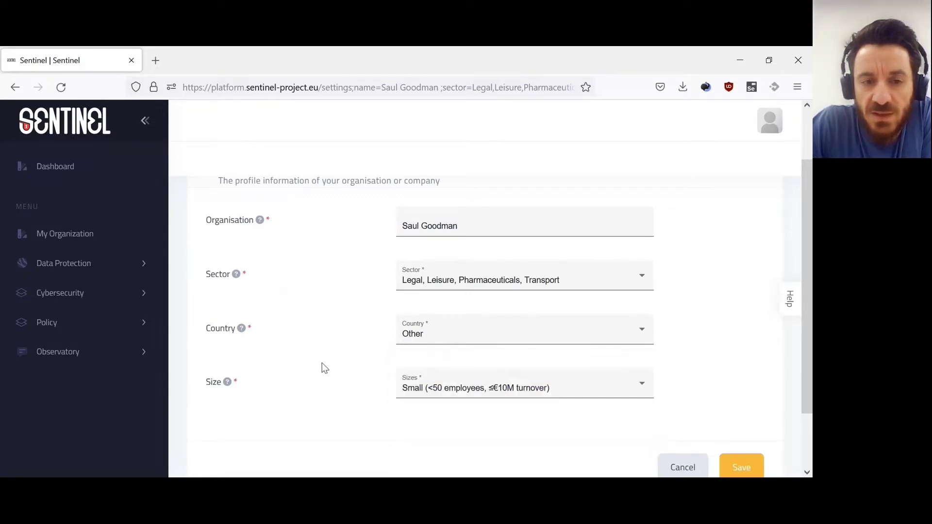
scroll(322, 364, "up", 1)
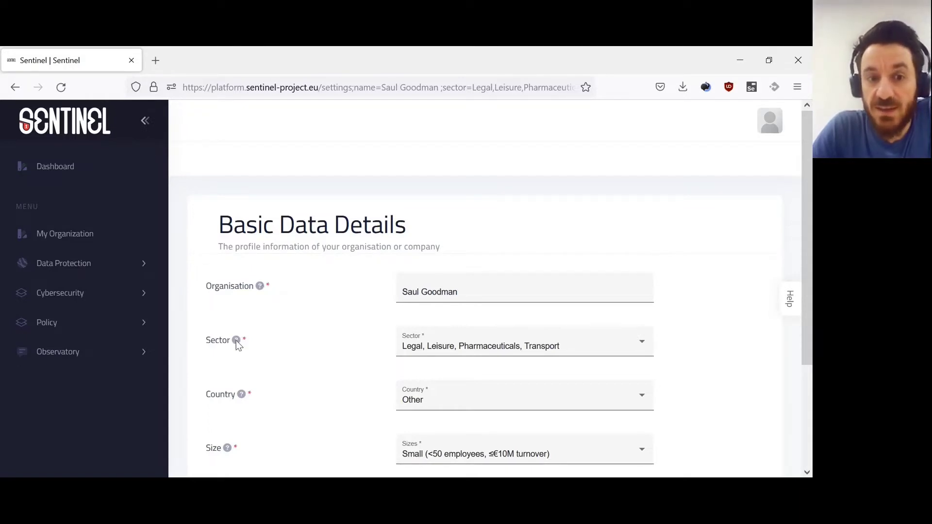
scroll(328, 319, "down", 3)
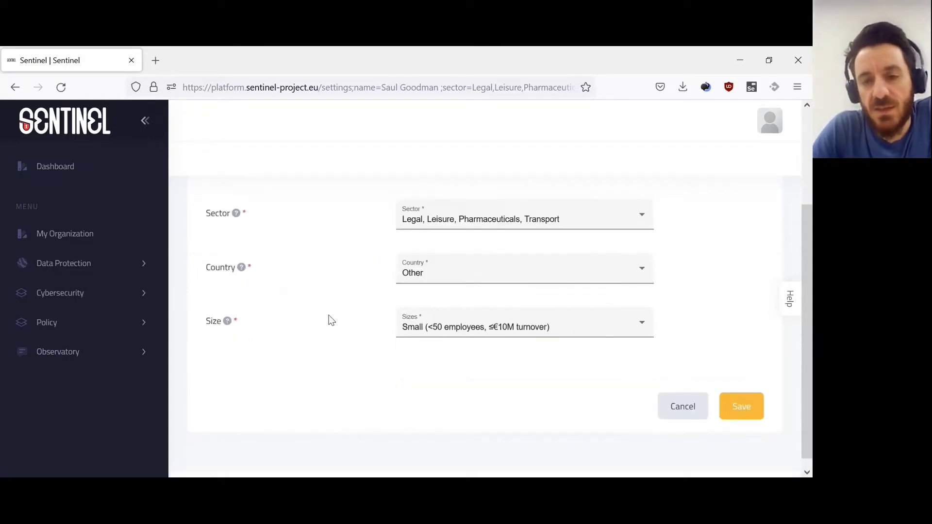
left_click(682, 395)
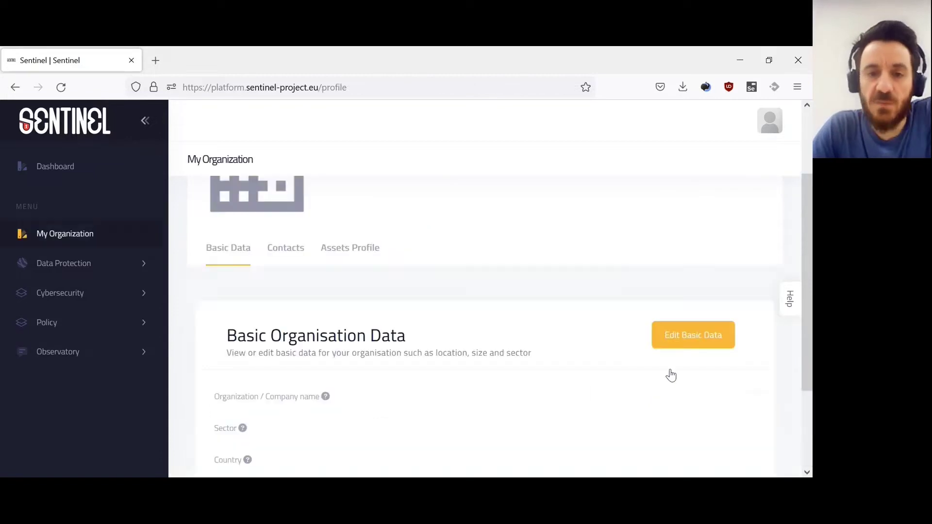
Show the organisation's contacts and review the table of persons responsible for personal data protection.
scroll(466, 297, "down", 3)
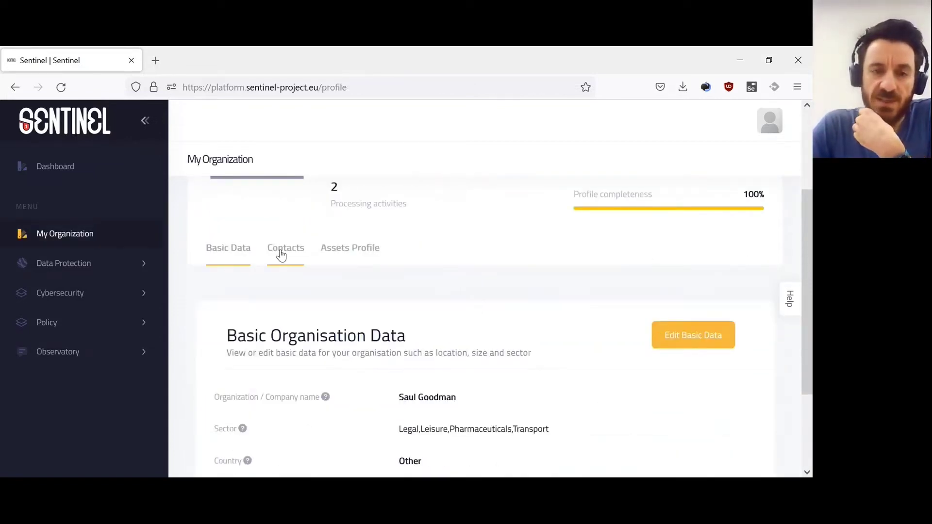
left_click(290, 254)
scroll(347, 250, "down", 2)
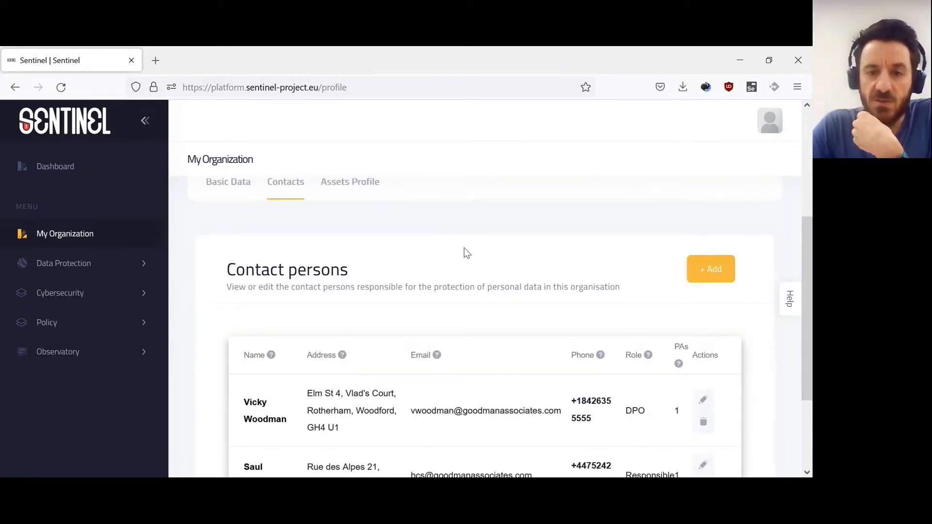
scroll(492, 258, "down", 2)
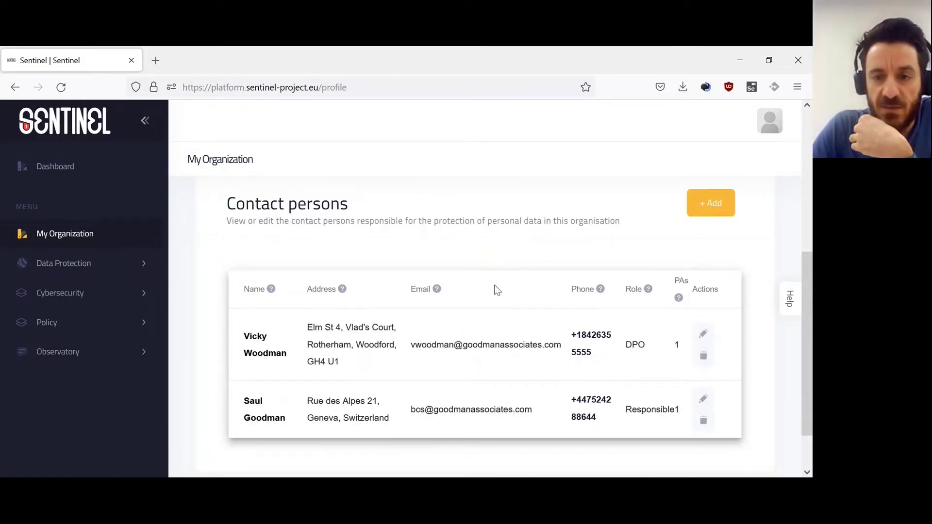
Open the DPO contact person for editing, look through the available role options, and cancel the editing.
left_click(702, 338)
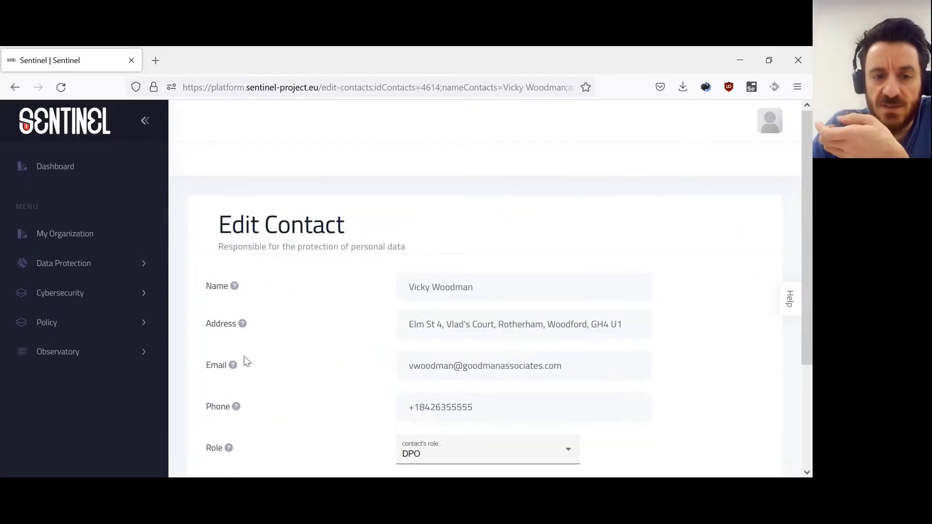
scroll(260, 377, "down", 3)
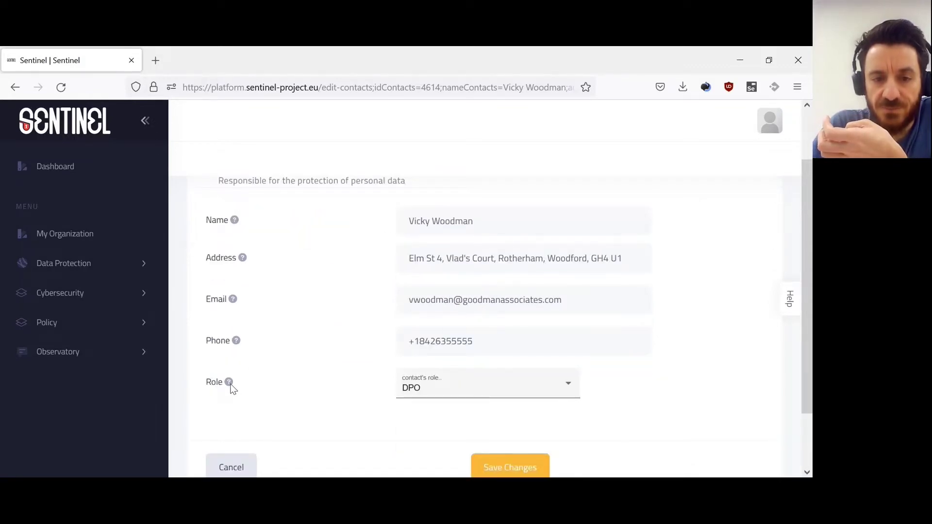
left_click(439, 396)
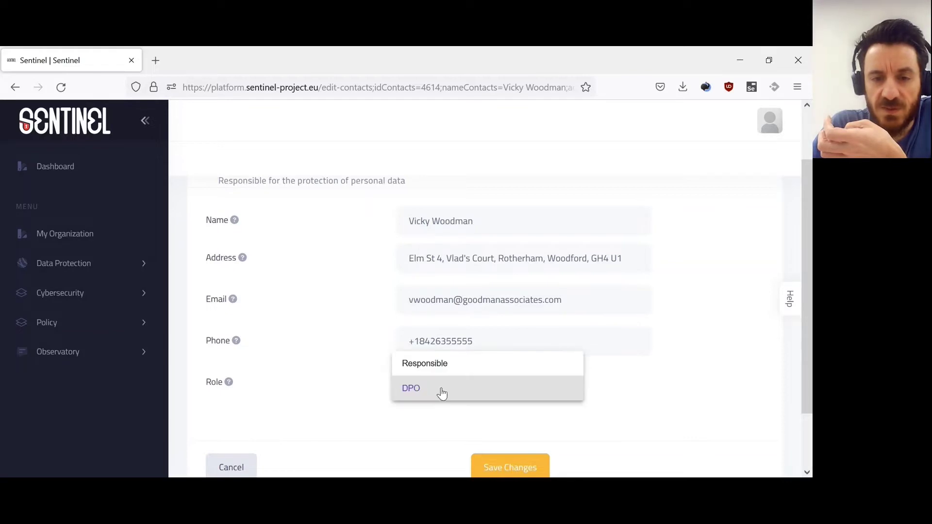
left_click(340, 354)
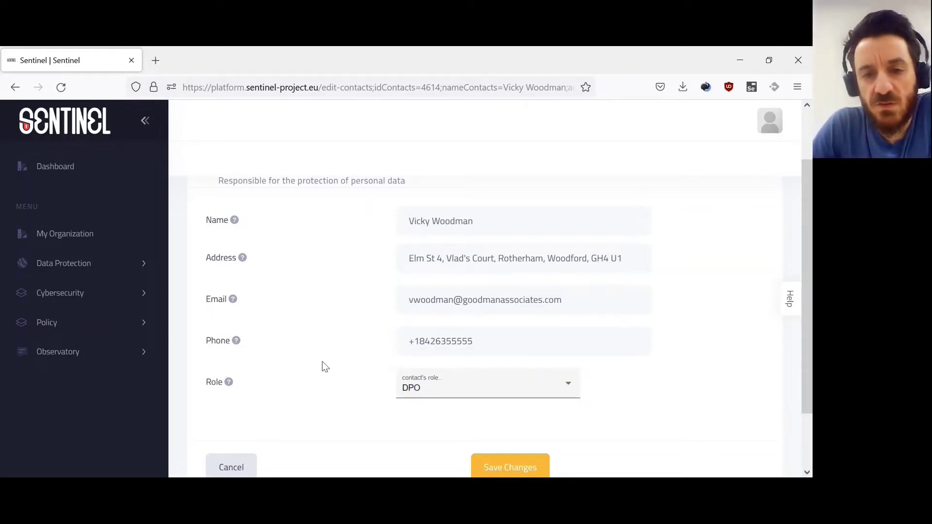
scroll(326, 335, "up", 2)
scroll(330, 332, "down", 2)
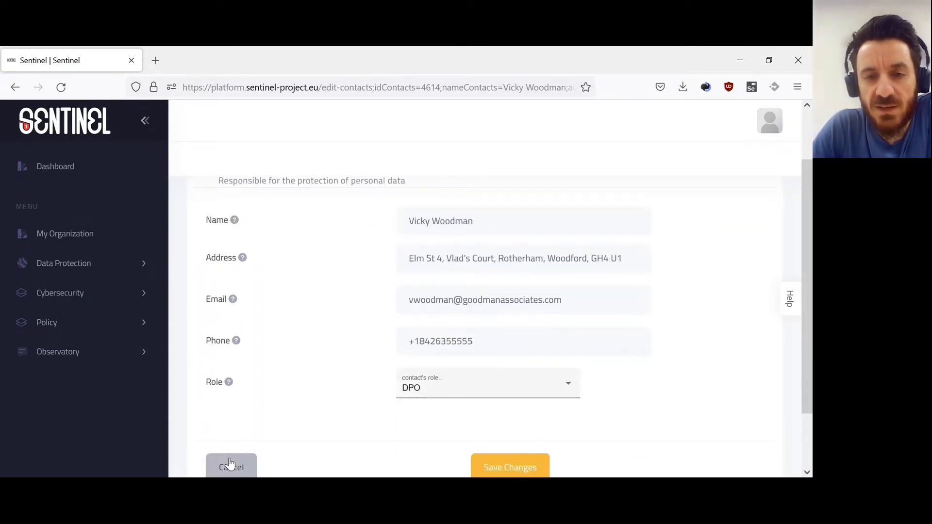
left_click(230, 465)
Show the organisation's assets profile, review its fields, and open the profile for editing.
left_click(359, 383)
scroll(411, 334, "down", 5)
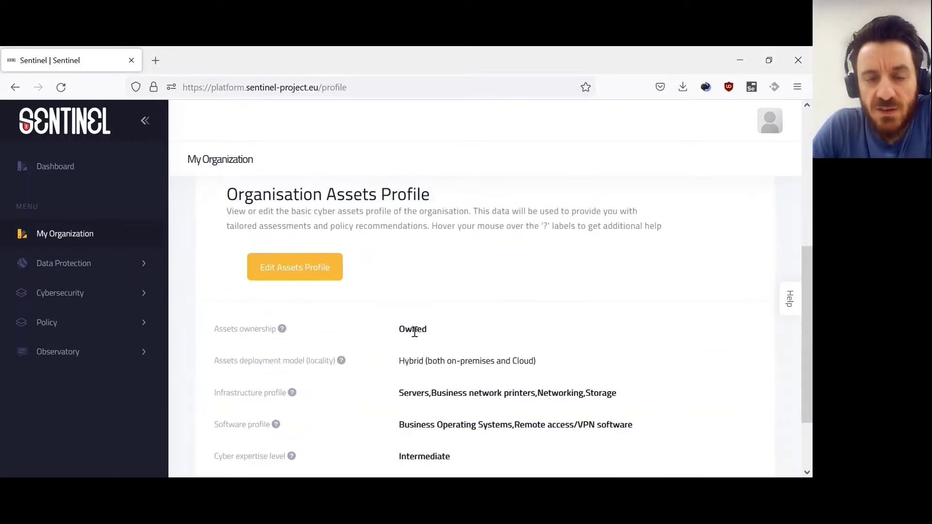
scroll(446, 318, "down", 1)
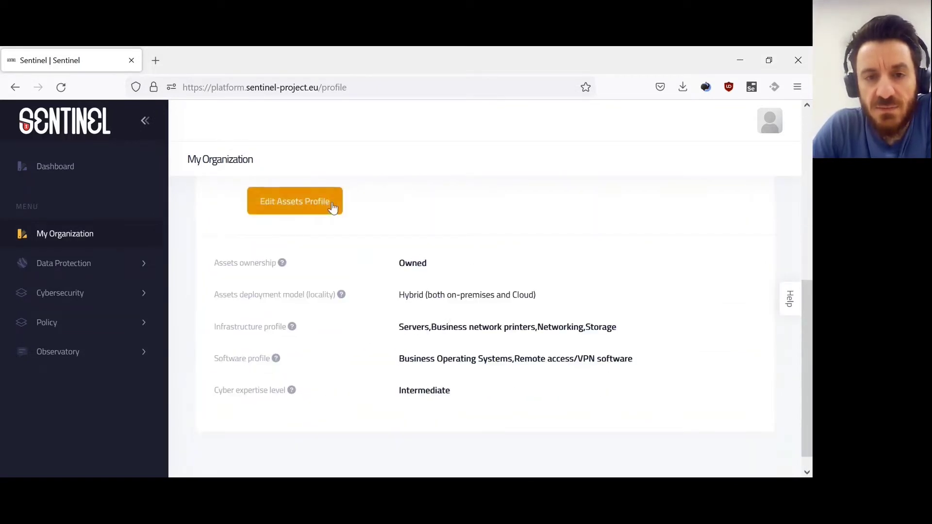
left_click(293, 200)
scroll(435, 250, "up", 2)
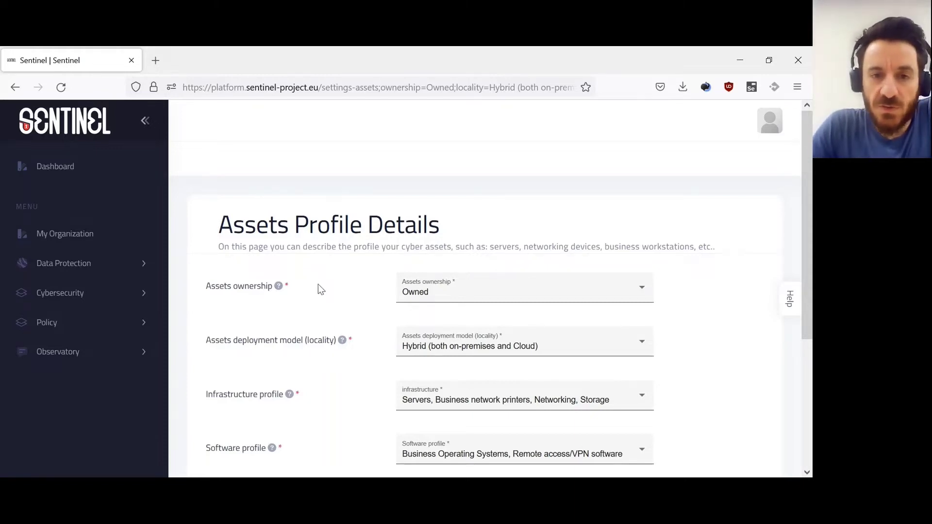
View the options for assets ownership and the assets deployment model, keeping the current selections.
left_click(404, 301)
left_click(369, 299)
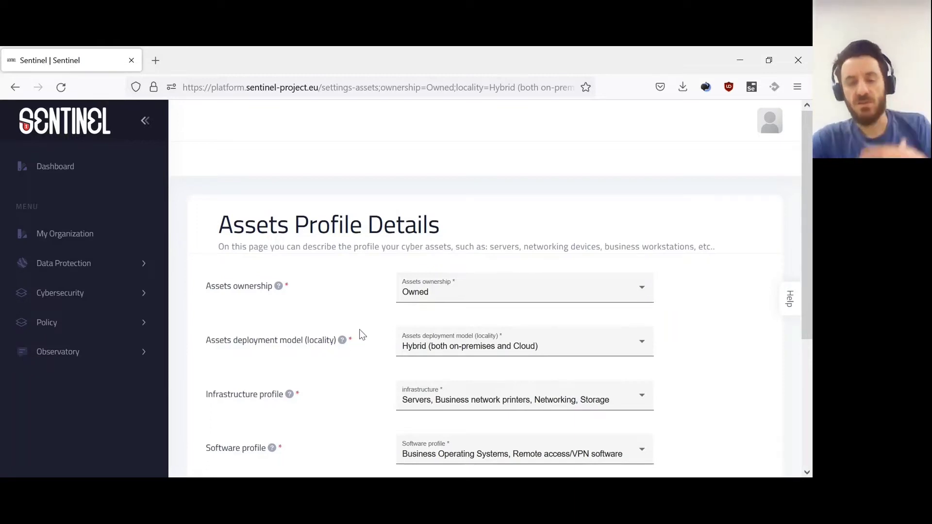
left_click(416, 343)
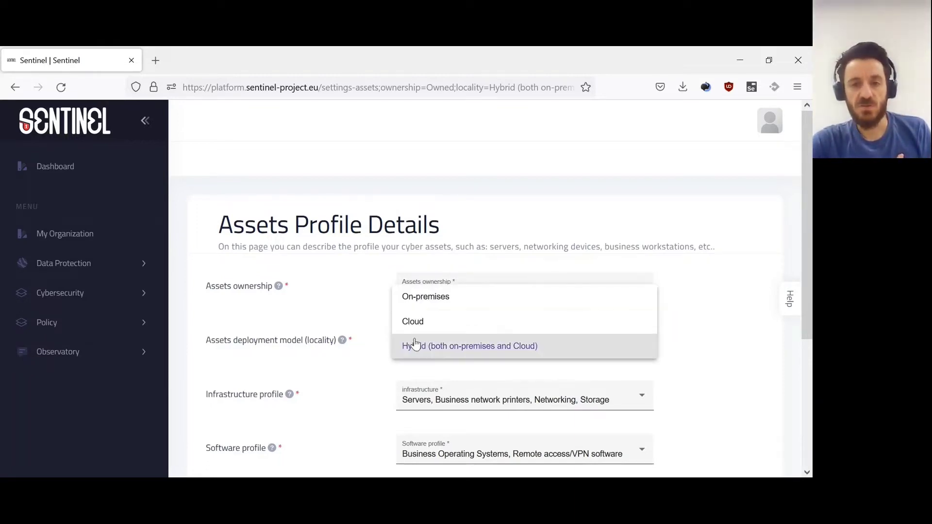
left_click(367, 314)
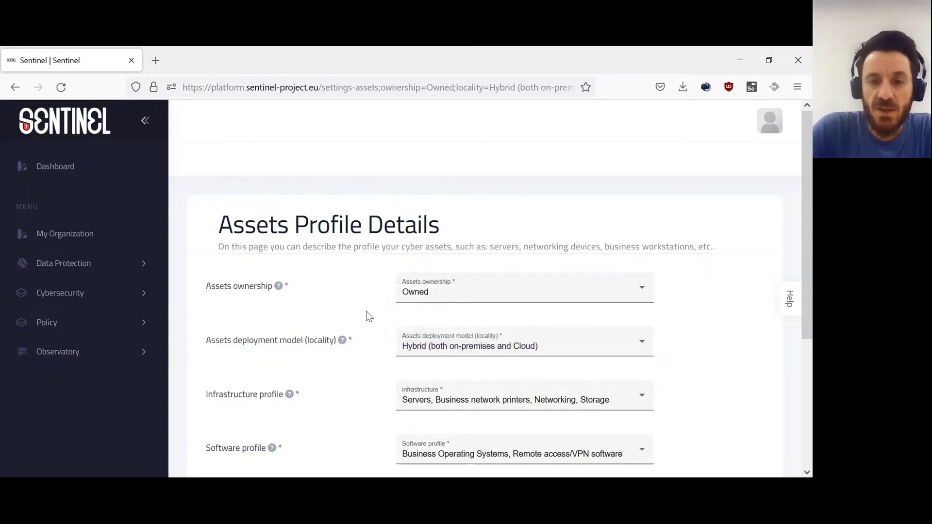
Look through the full list of infrastructure profile options without changing the selection.
scroll(366, 320, "down", 3)
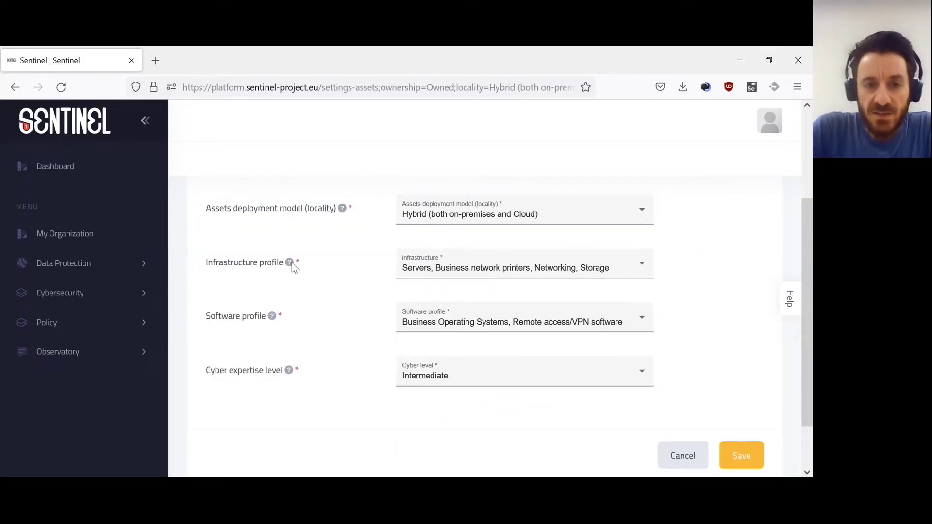
left_click(423, 278)
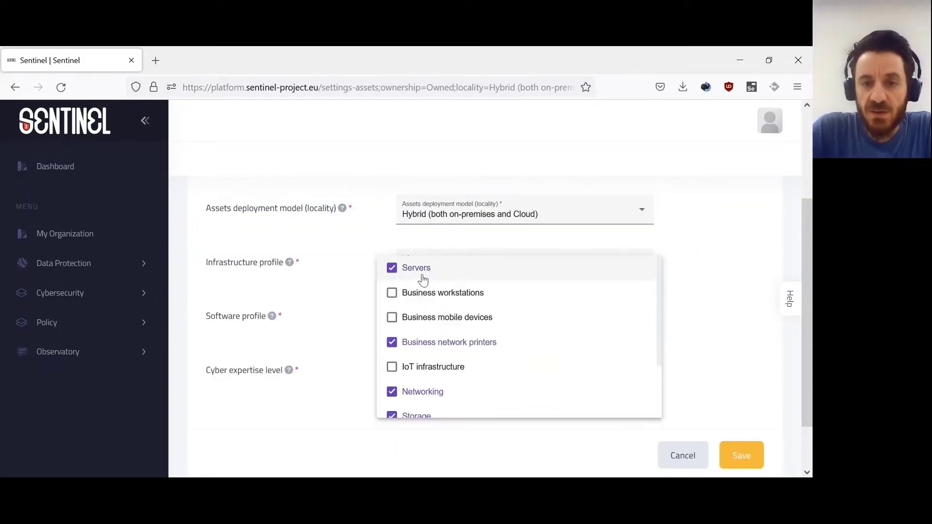
scroll(485, 320, "down", 2)
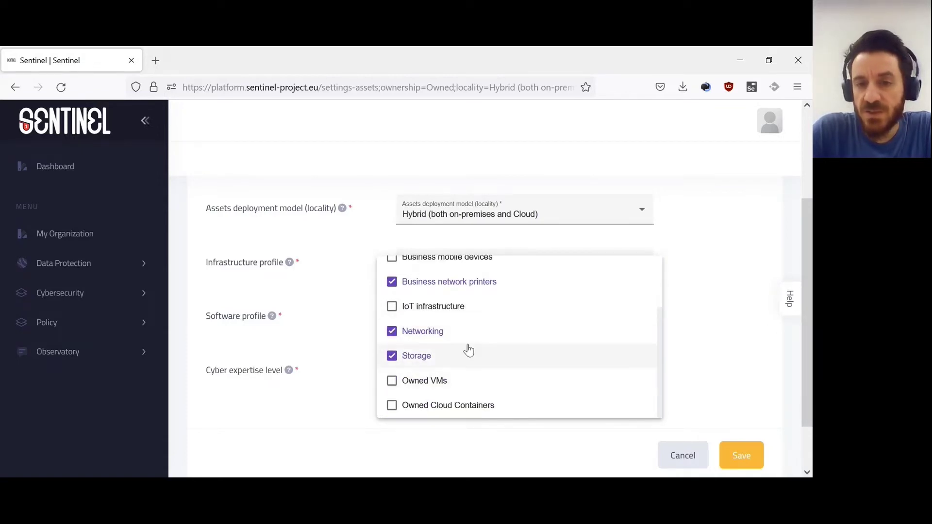
scroll(466, 339, "up", 2)
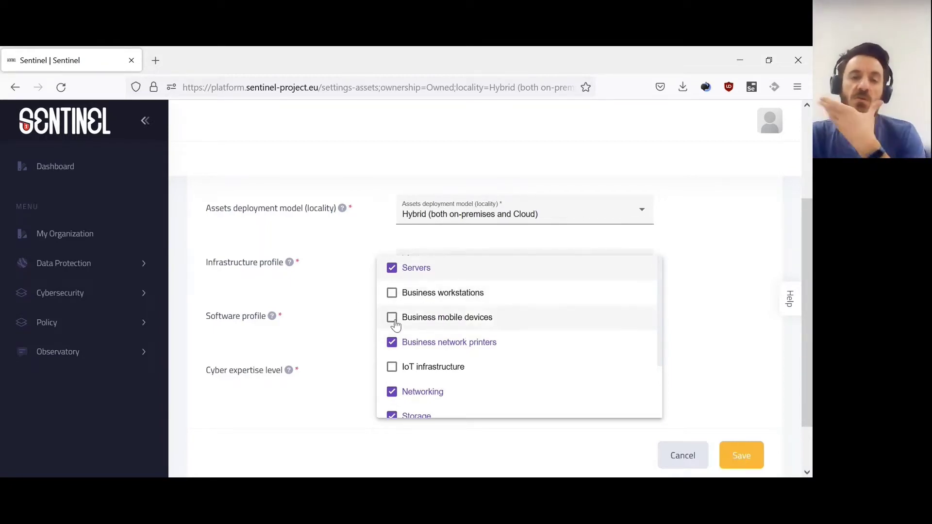
left_click(324, 317)
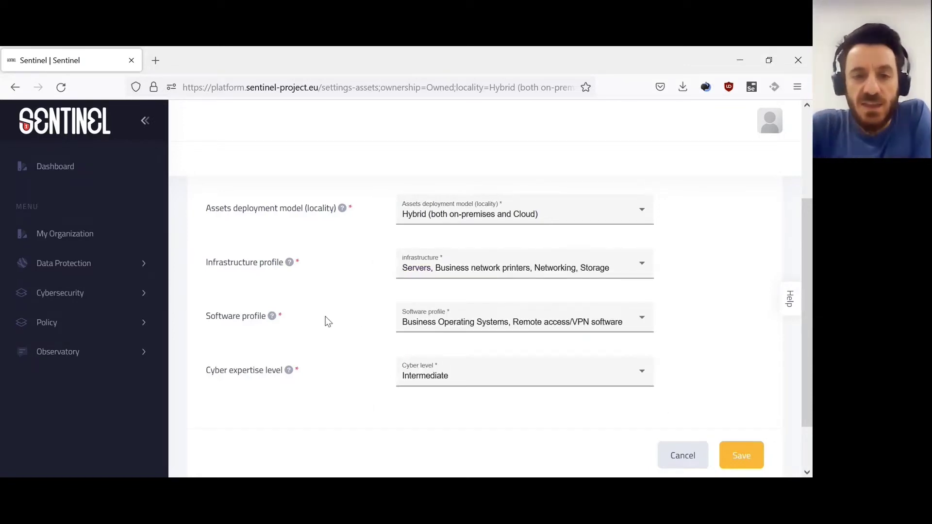
Look through the software profile options and the cyber expertise levels without changing either selection.
left_click(430, 320)
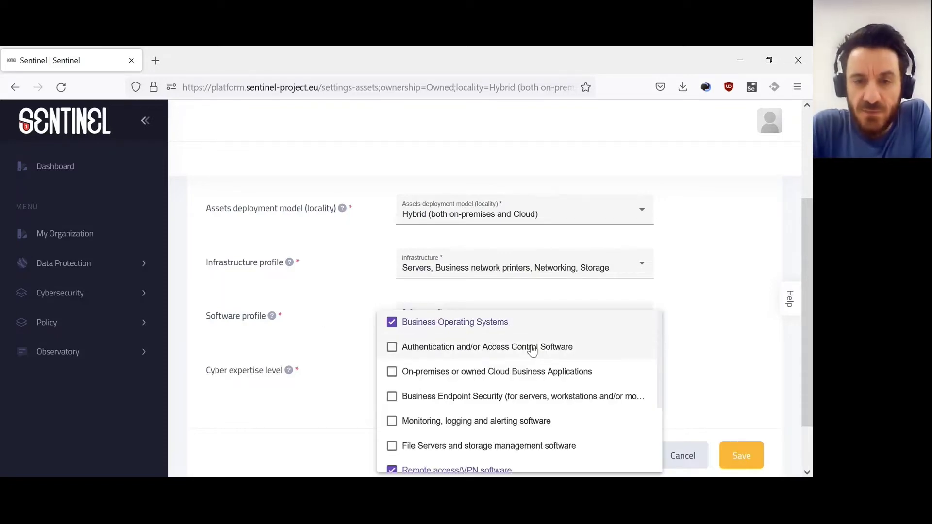
scroll(539, 353, "down", 3)
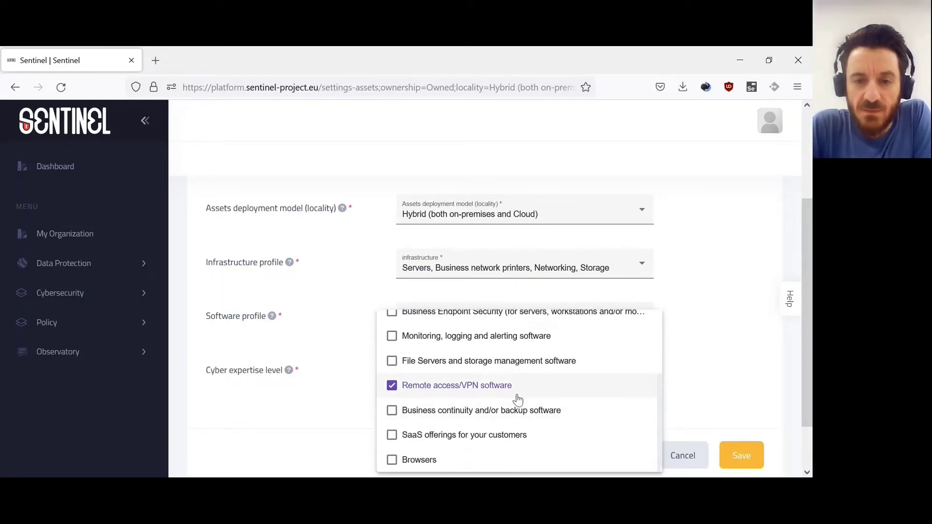
scroll(533, 378, "down", 2)
scroll(529, 336, "up", 3)
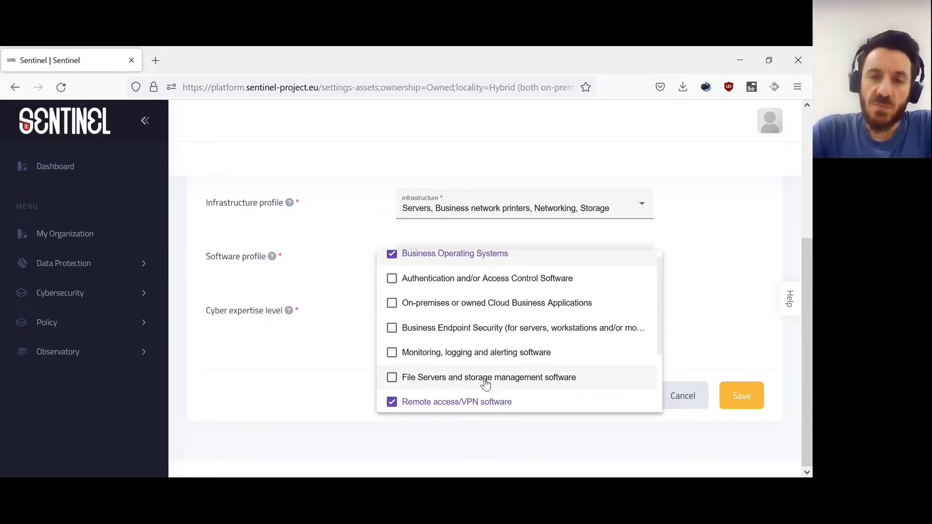
left_click(358, 293)
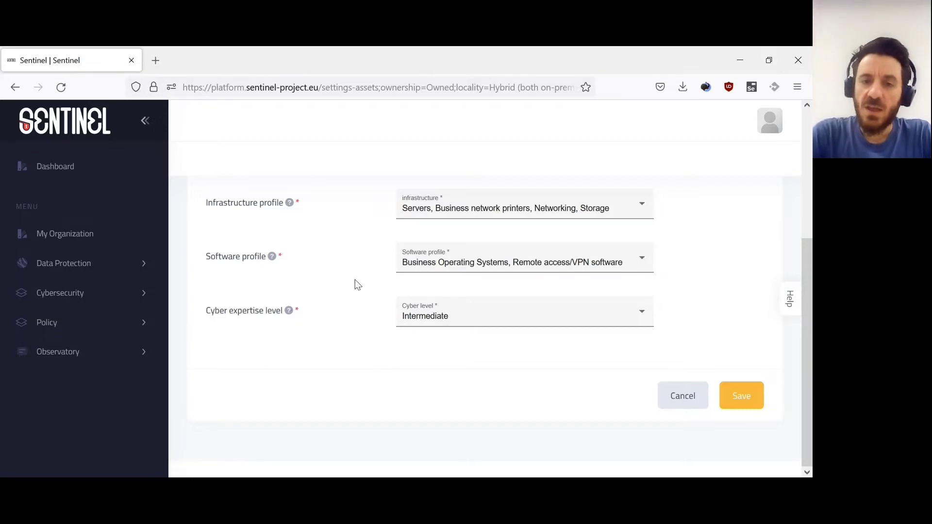
left_click(434, 310)
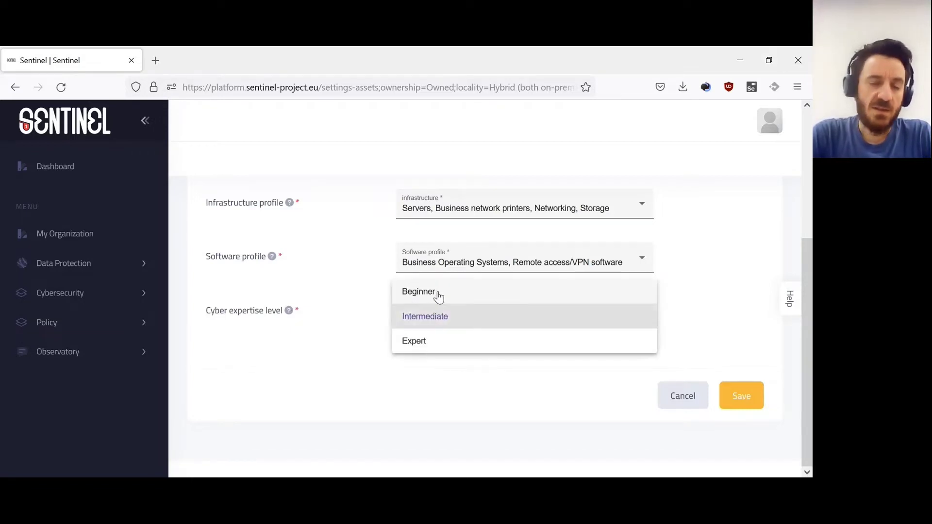
left_click(356, 322)
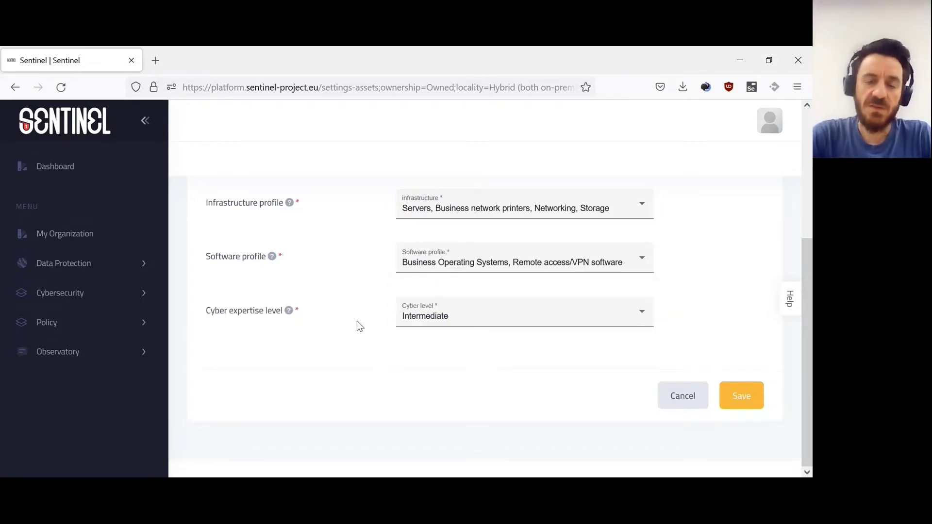
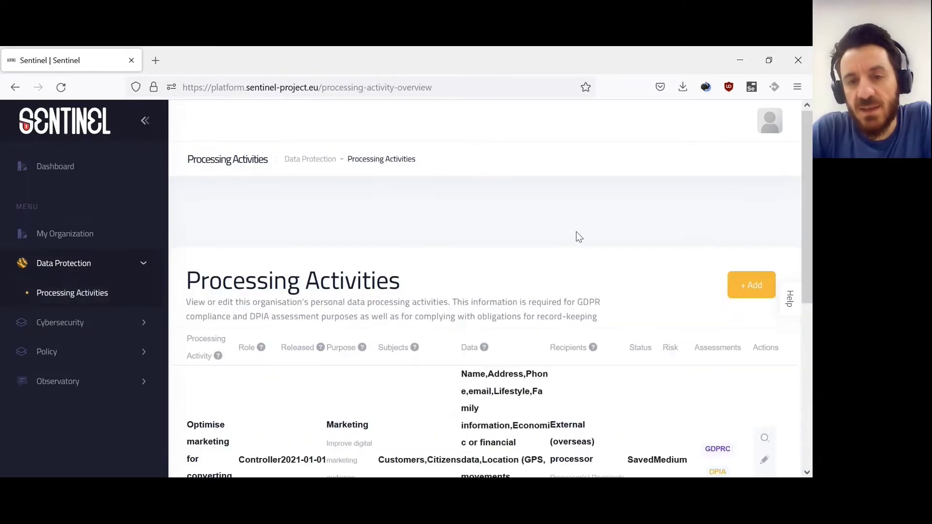
Review the processing activities table, examining each activity's role, purpose, subjects, data, recipients, risk and assessments.
scroll(459, 267, "down", 1)
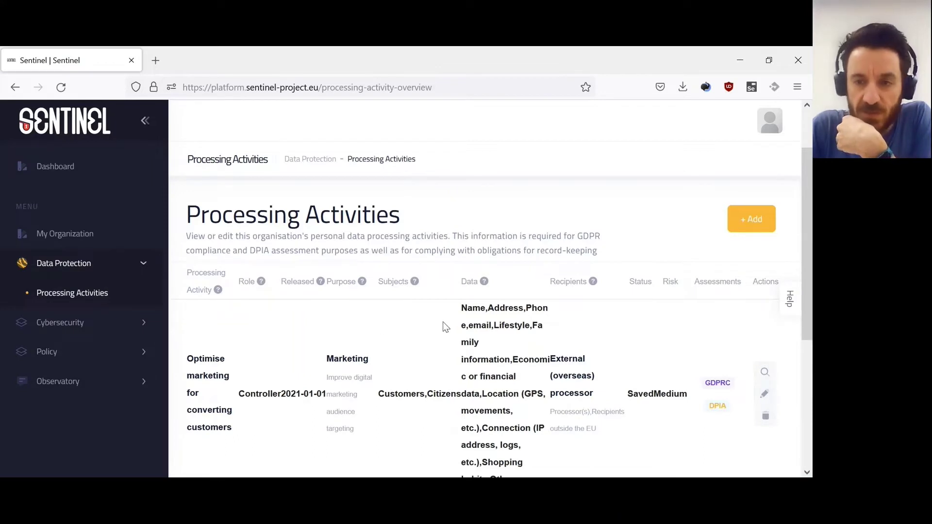
scroll(427, 325, "down", 1)
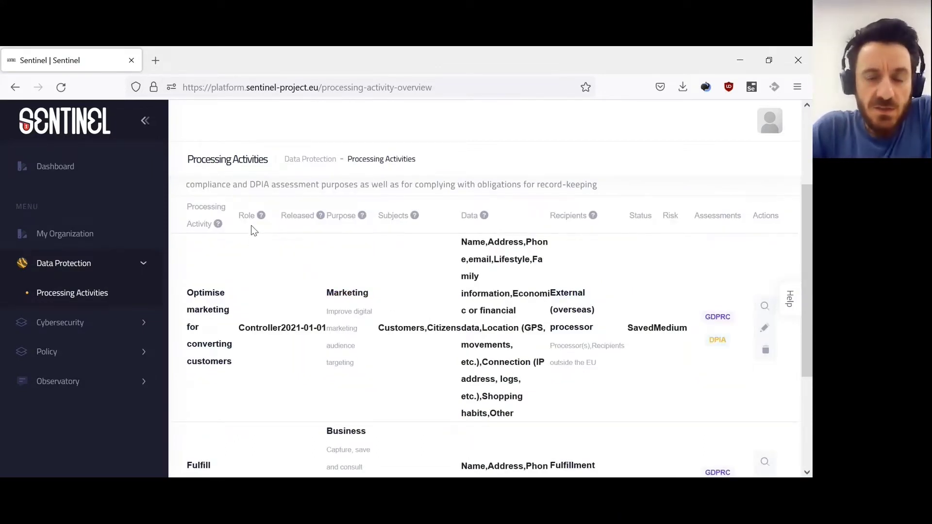
scroll(305, 244, "up", 1)
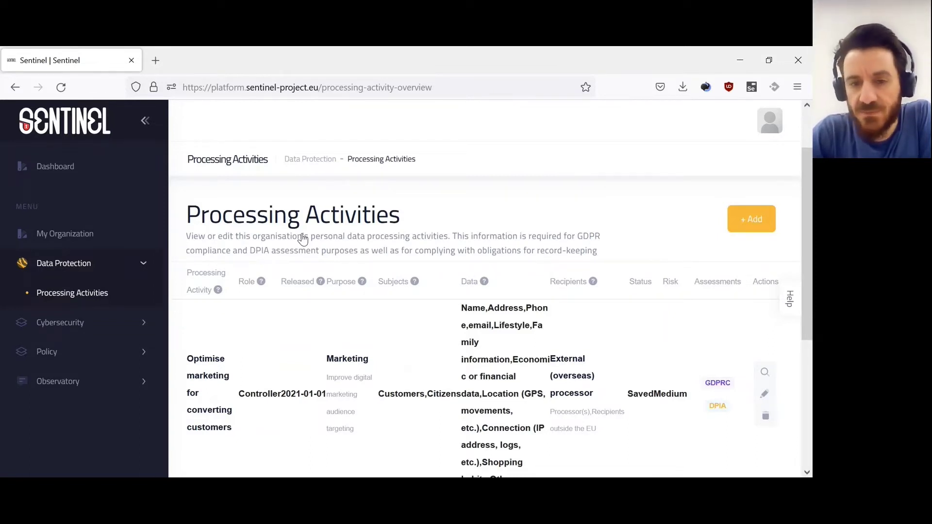
scroll(366, 276, "down", 3)
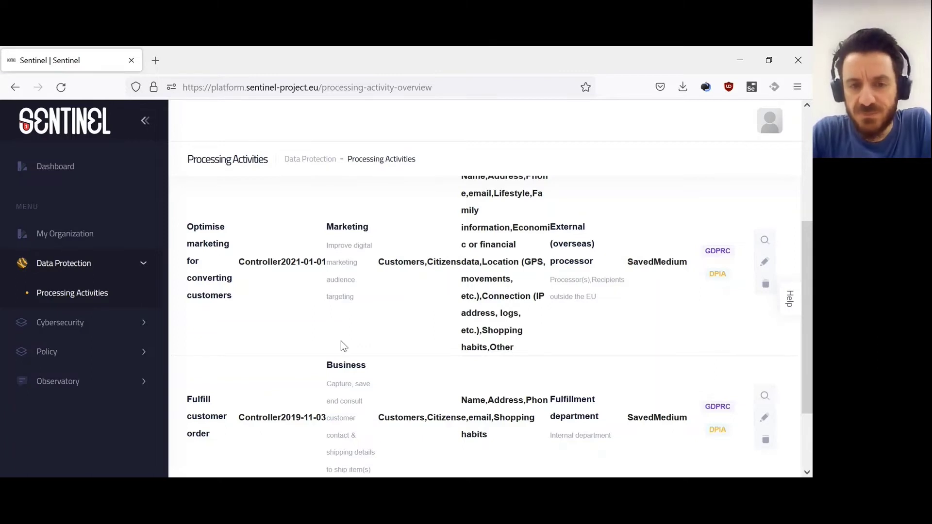
scroll(272, 344, "down", 2)
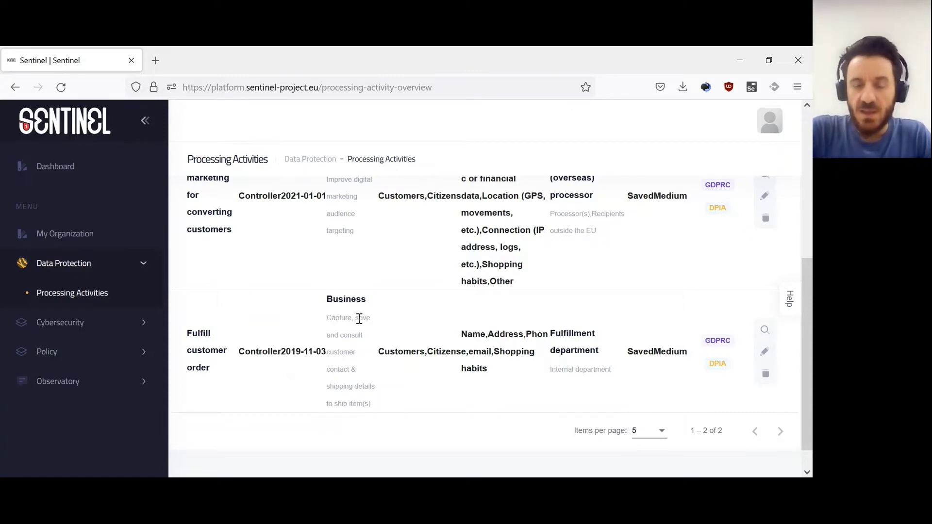
scroll(406, 346, "up", 2)
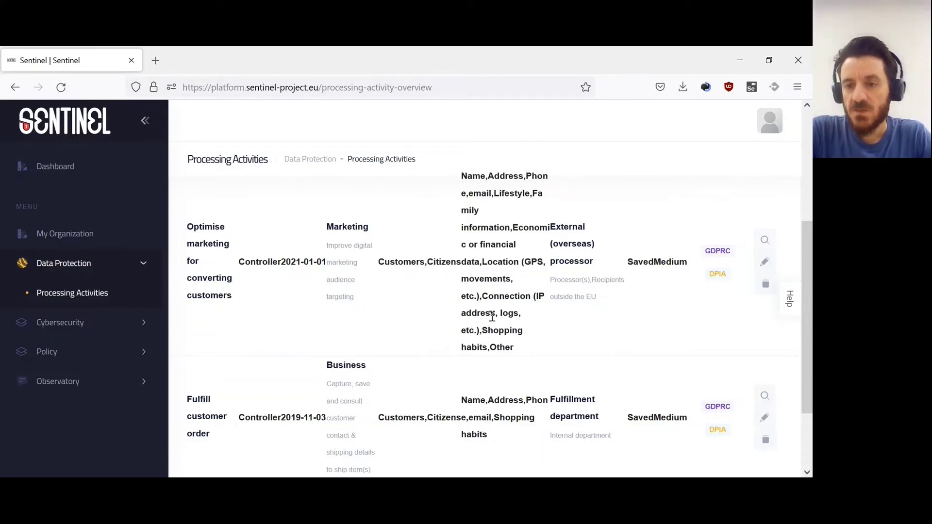
scroll(558, 322, "down", 2)
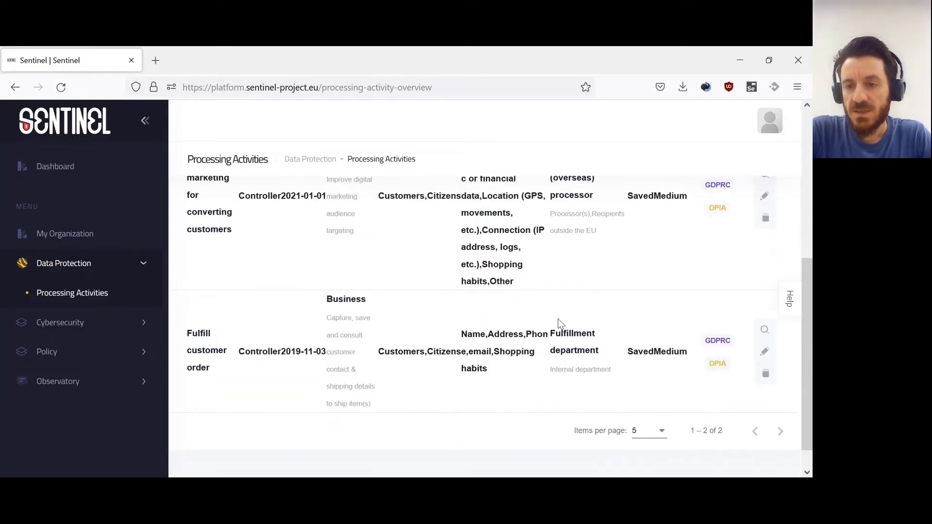
Open the "Fulfill customer order" processing activity for editing and review its information groups and identity fields.
left_click(765, 352)
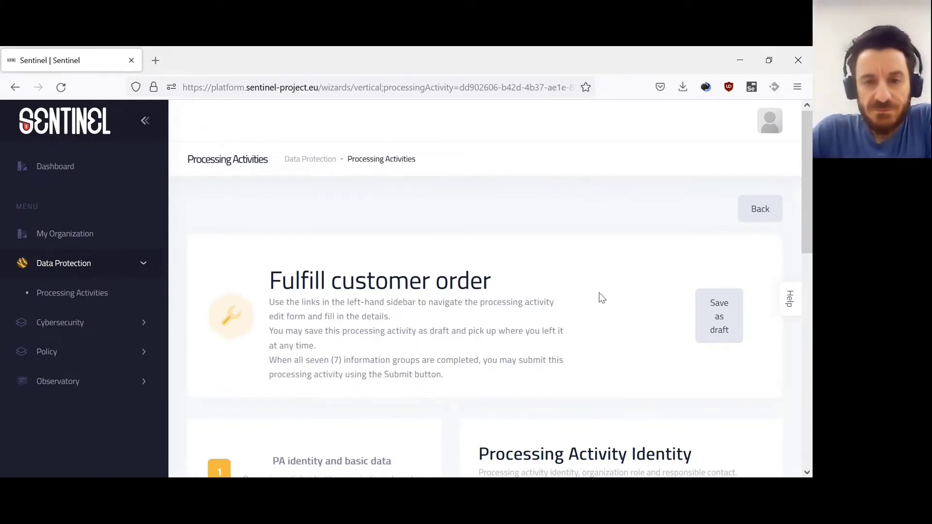
scroll(597, 292, "down", 2)
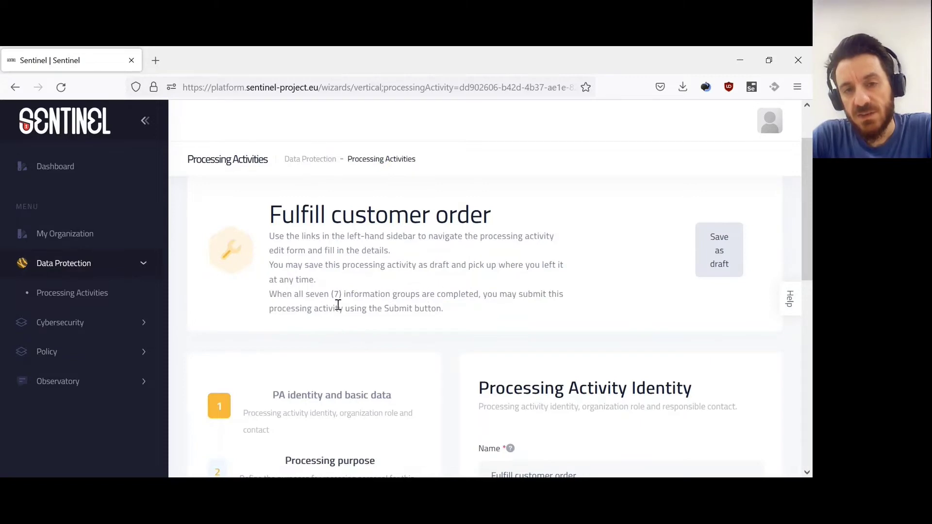
scroll(392, 309, "down", 3)
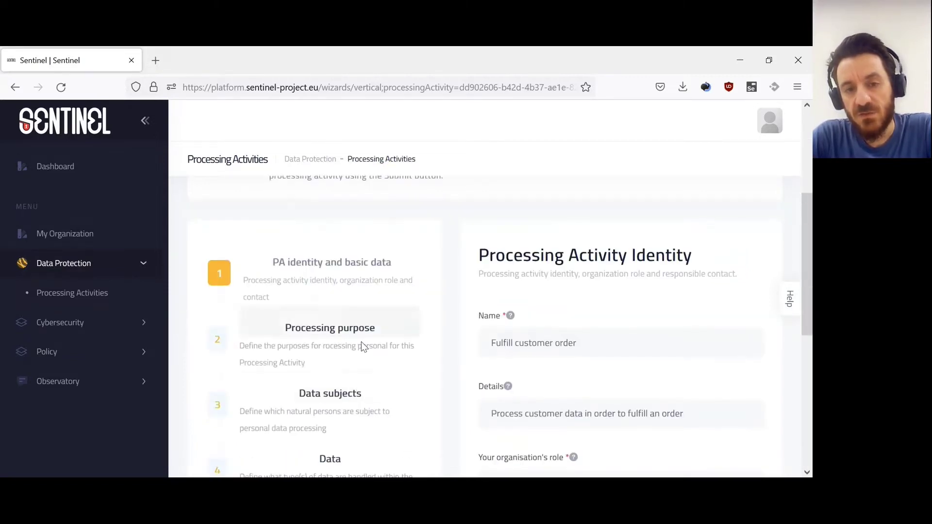
scroll(362, 345, "down", 6)
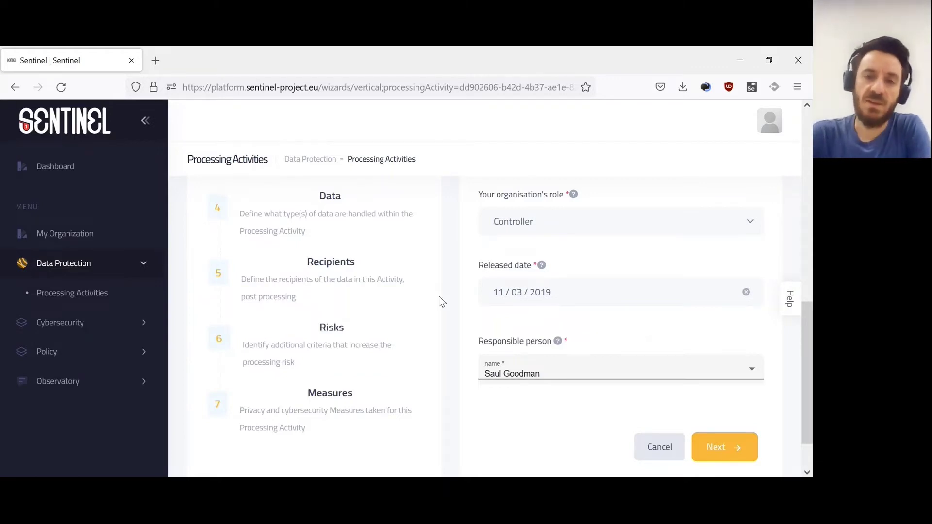
scroll(379, 272, "up", 3)
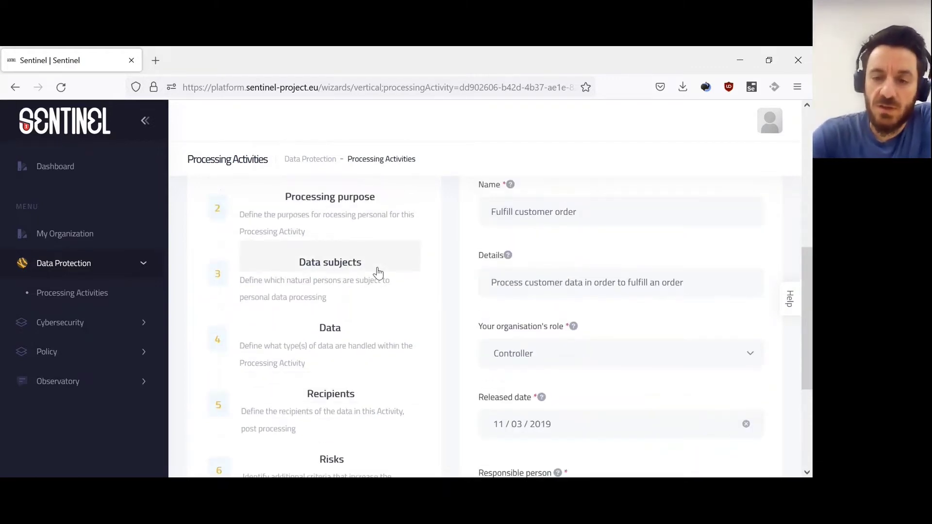
Review the processing activity's identity fields and look through the available responsible persons without changing the selection.
key("ctrl+minus")
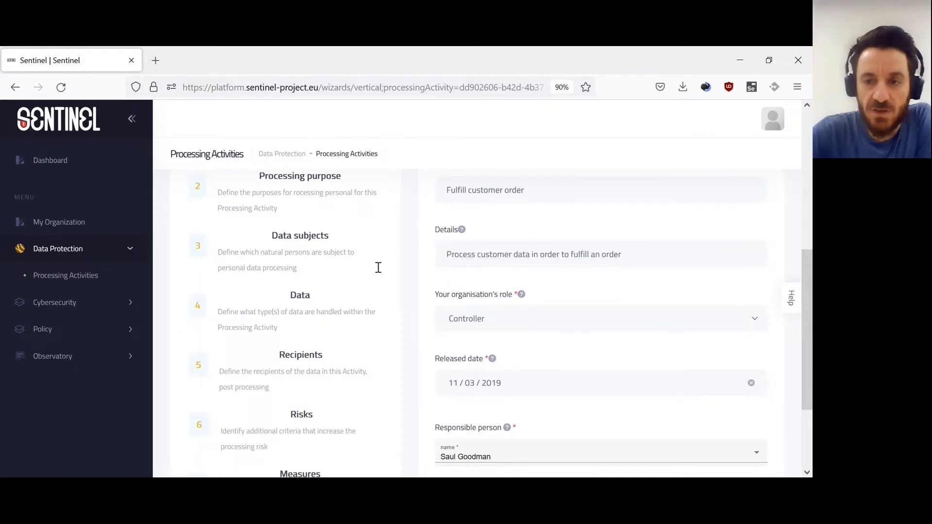
scroll(380, 267, "up", 3)
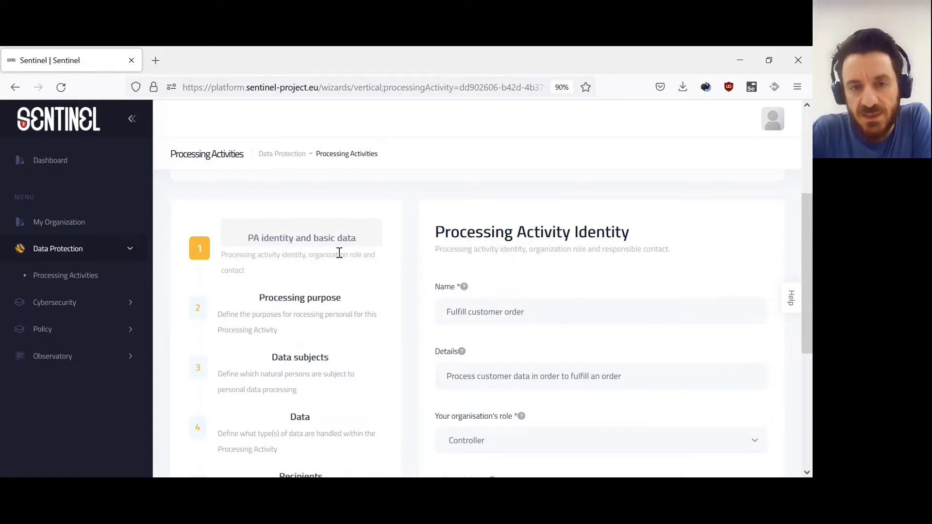
scroll(483, 254, "down", 1)
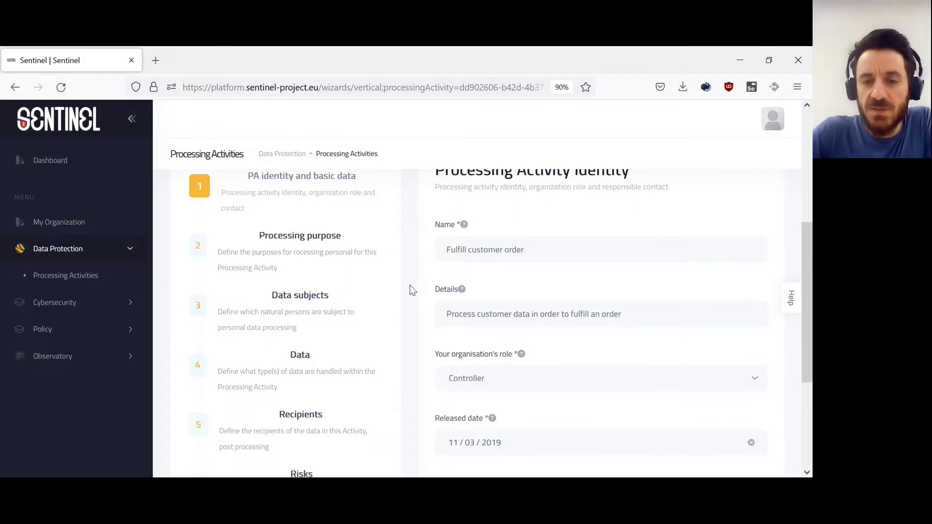
scroll(411, 287, "down", 2)
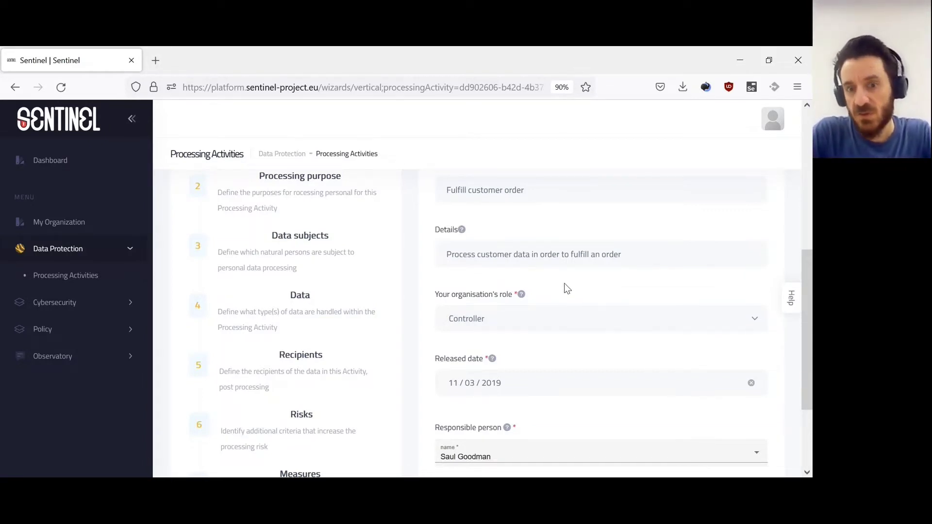
scroll(561, 280, "down", 2)
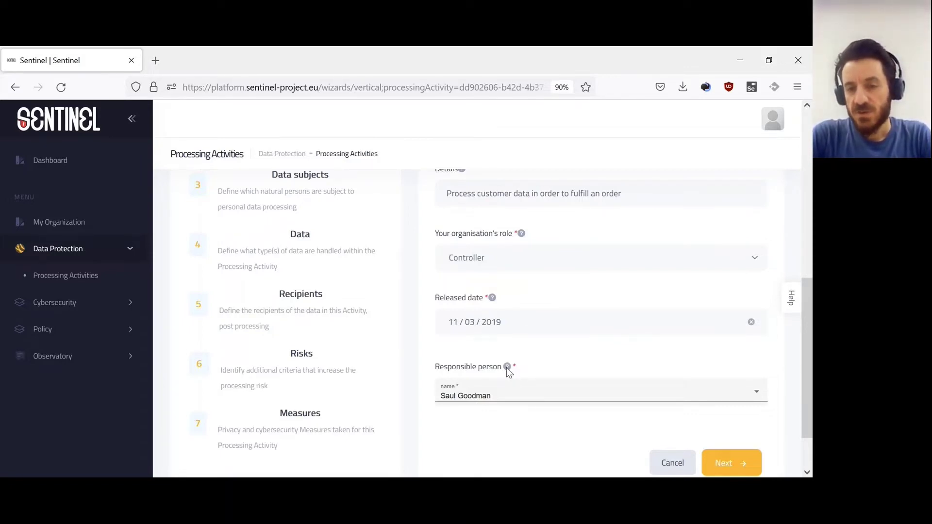
left_click(505, 396)
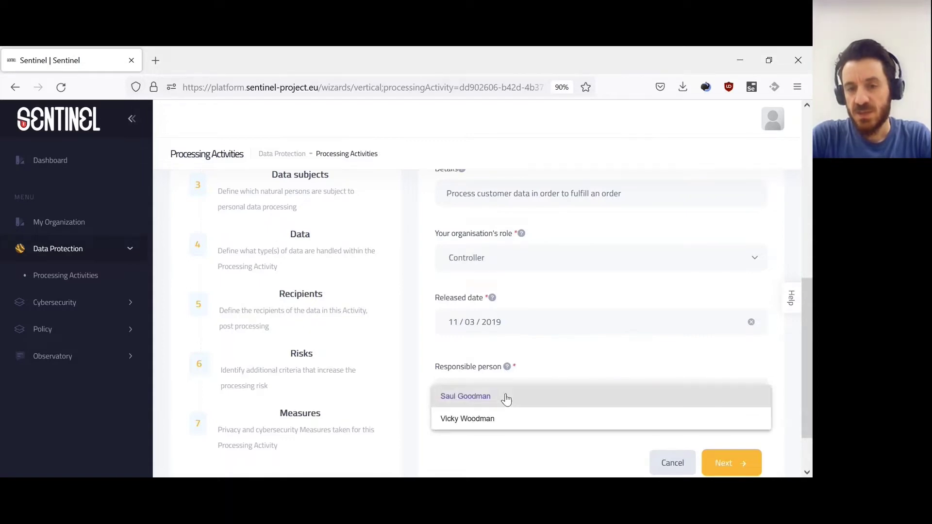
left_click(557, 367)
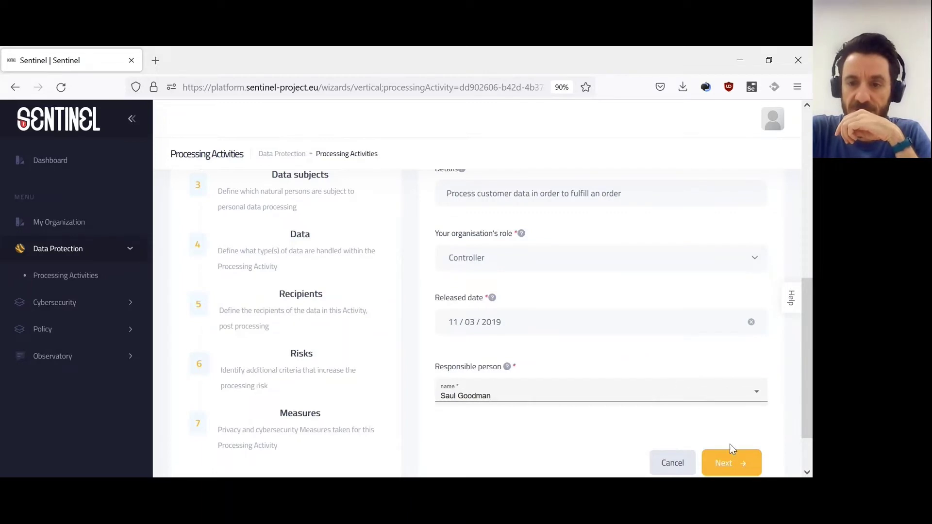
Advance to the processing purpose group and review its purpose description, primary category, secondary purposes and lawful basis.
left_click(732, 459)
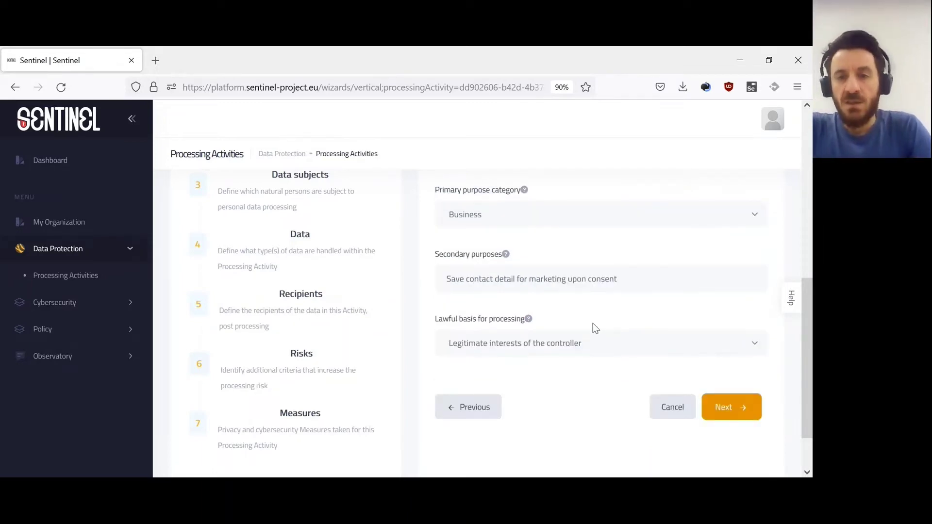
scroll(592, 324, "up", 3)
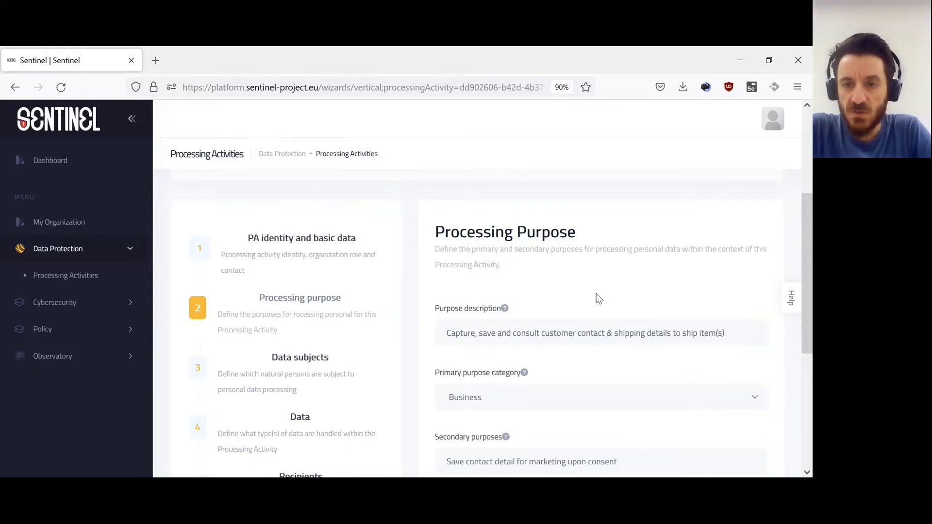
scroll(602, 295, "down", 2)
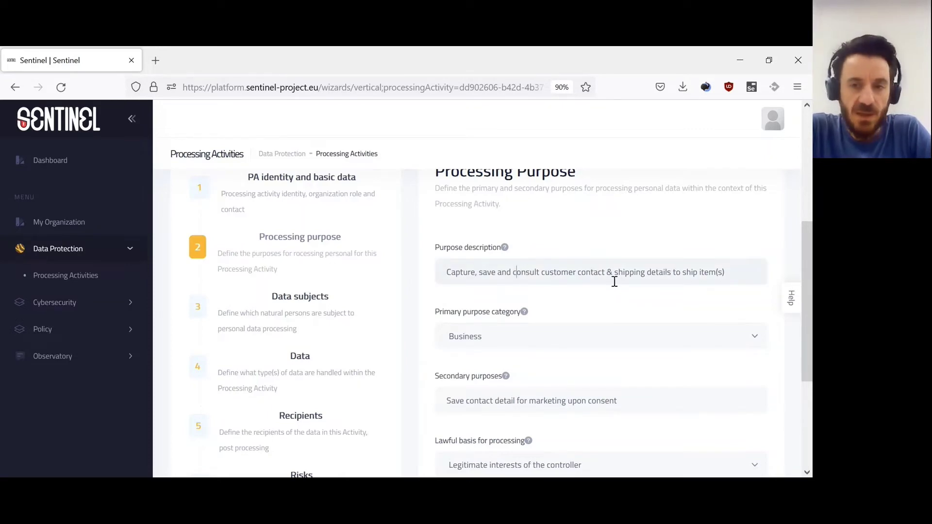
scroll(607, 279, "down", 2)
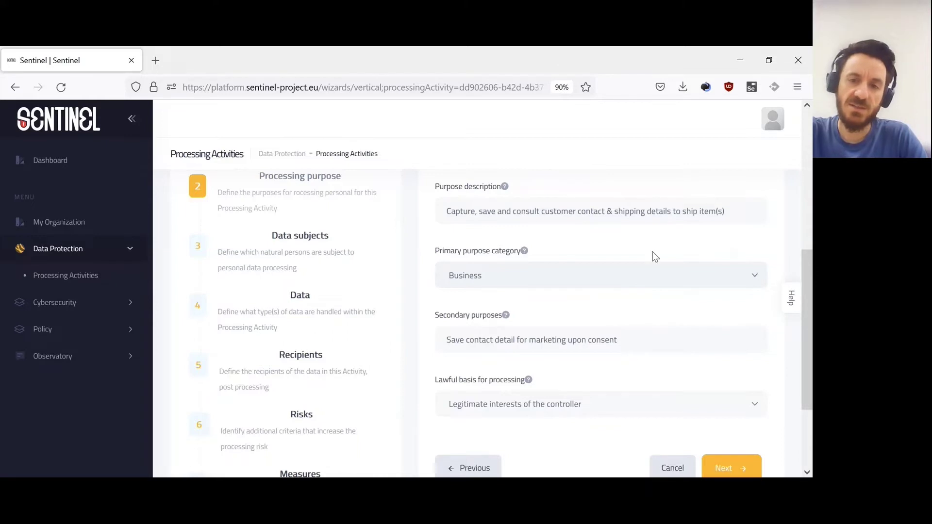
scroll(645, 270, "down", 2)
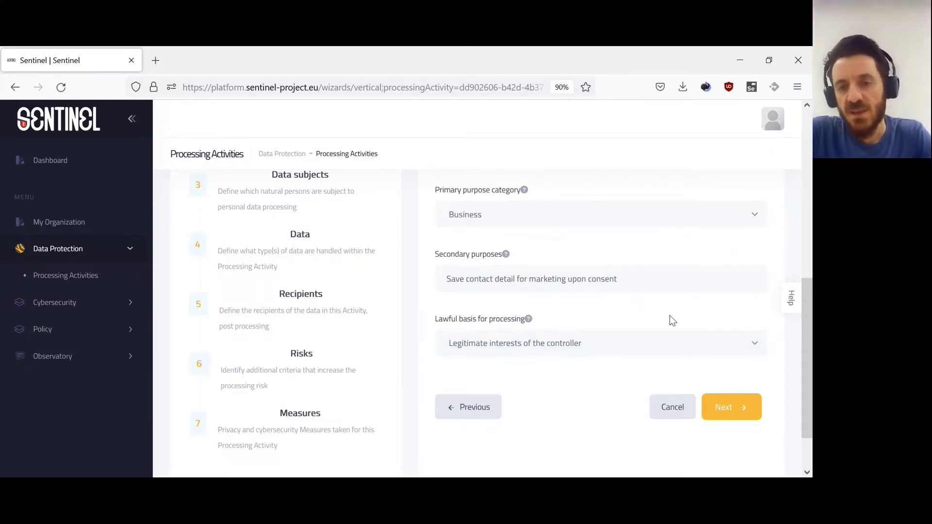
Advance to the data subjects group and look through the subject category options without changing the selection.
left_click(746, 406)
scroll(624, 319, "up", 5)
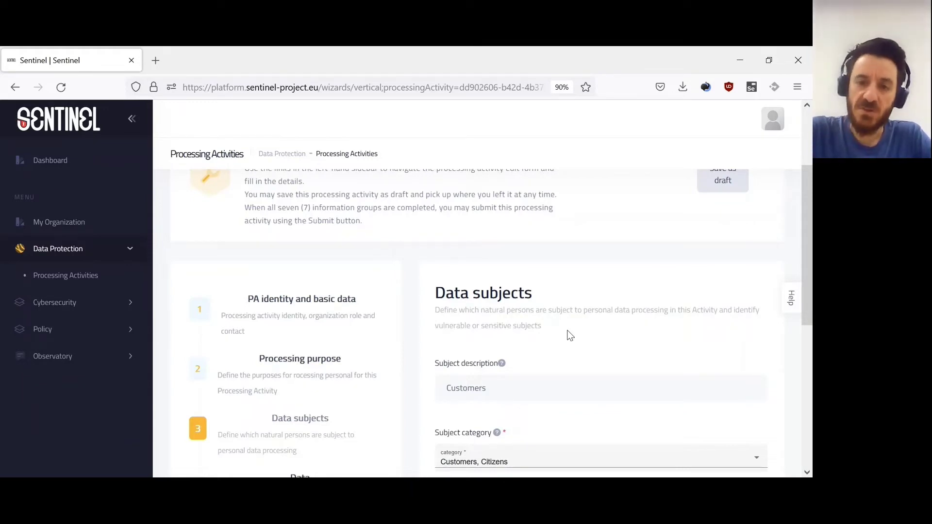
scroll(571, 334, "down", 2)
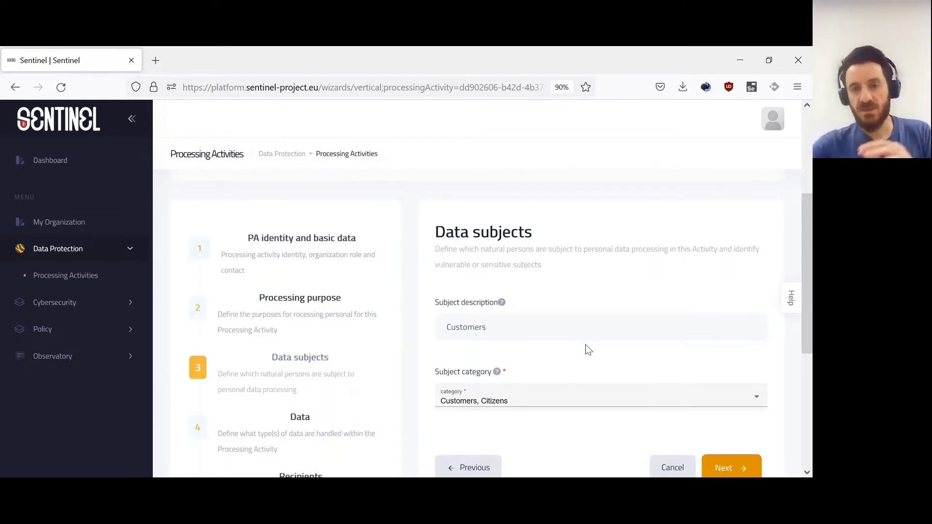
left_click(579, 328)
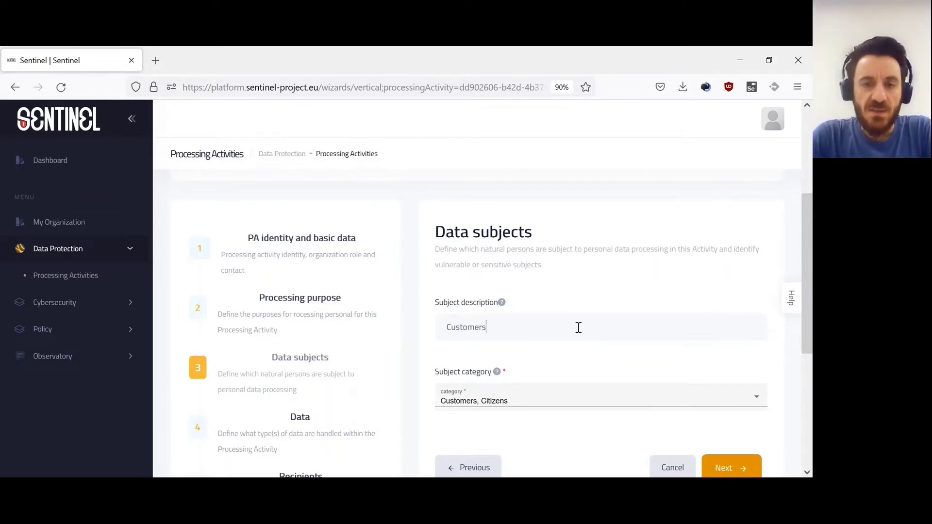
left_click(568, 400)
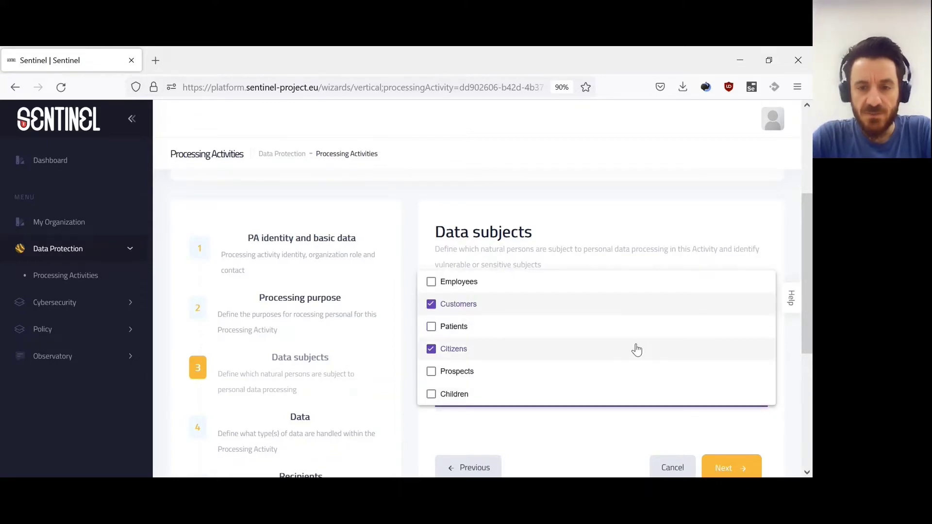
scroll(633, 347, "down", 1)
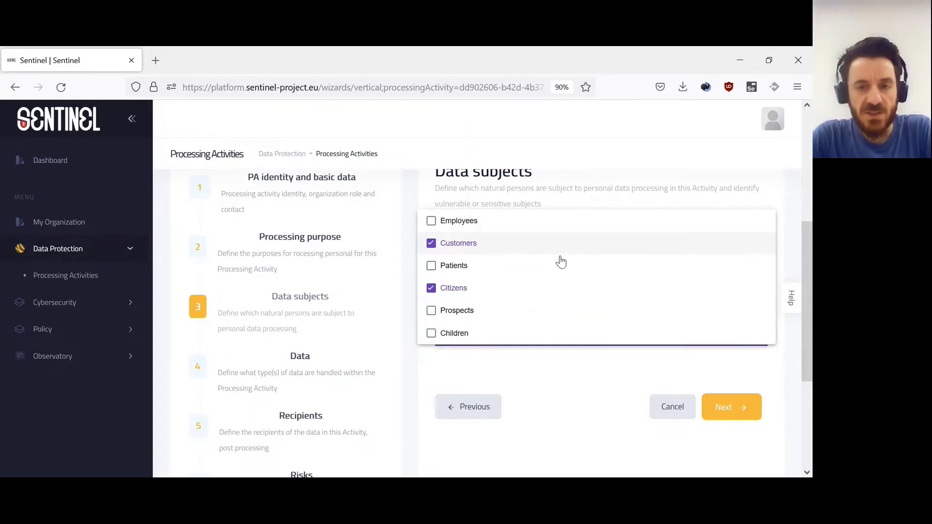
left_click(555, 381)
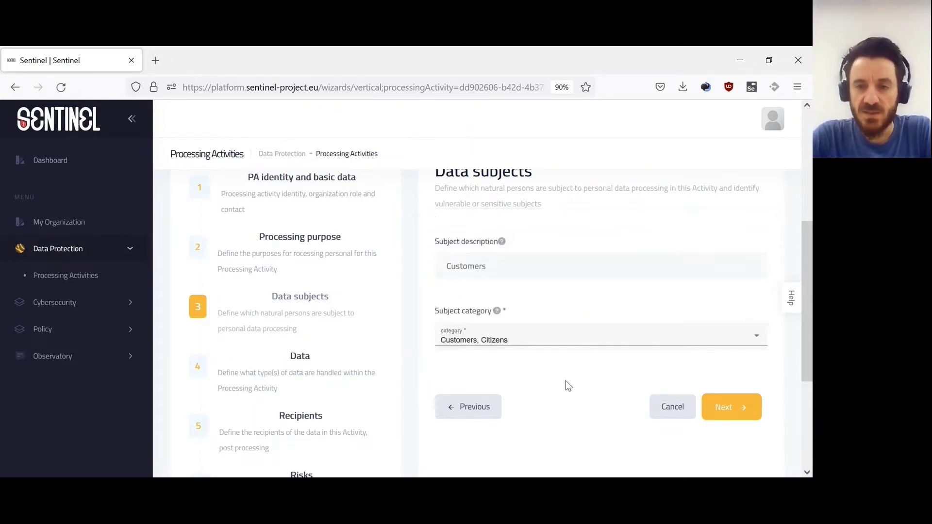
Advance to the processed data group and look through the full list of data categories without changing the selection.
left_click(749, 412)
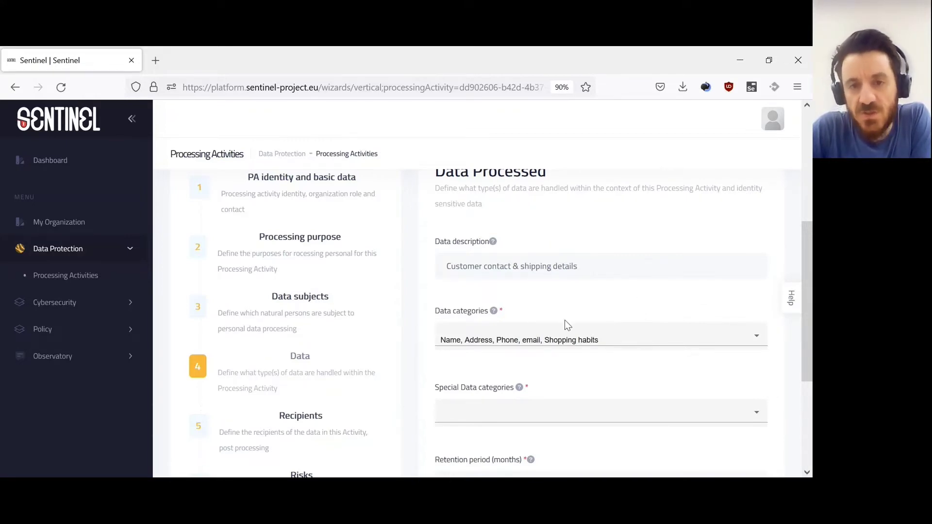
left_click(574, 344)
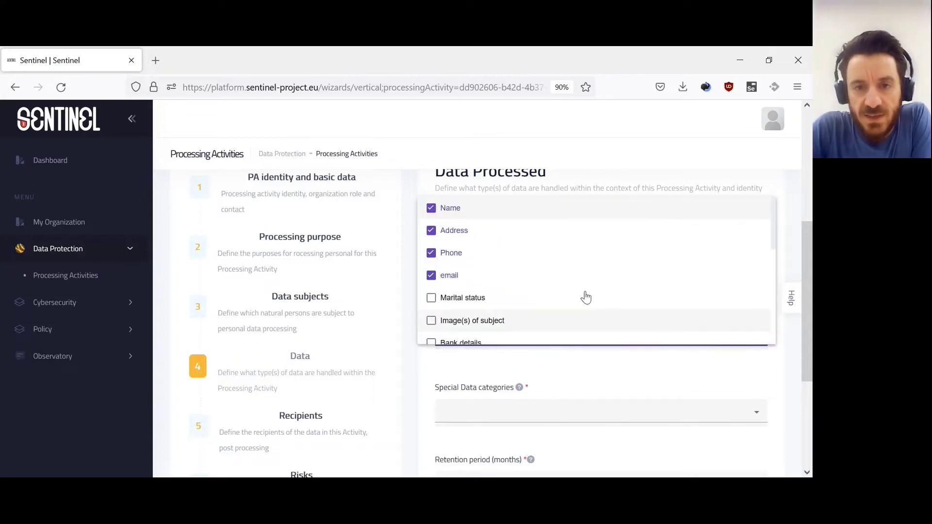
scroll(607, 256, "down", 5)
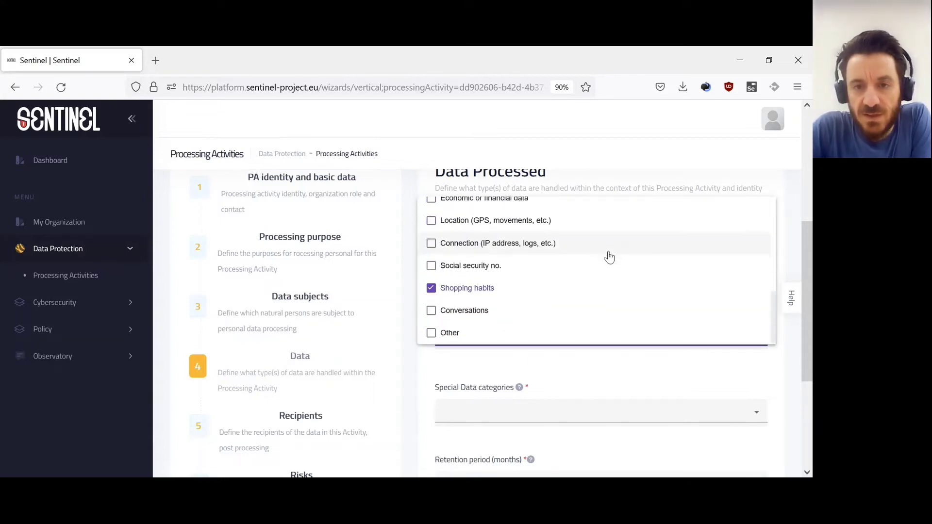
scroll(609, 255, "down", 2)
scroll(597, 229, "up", 3)
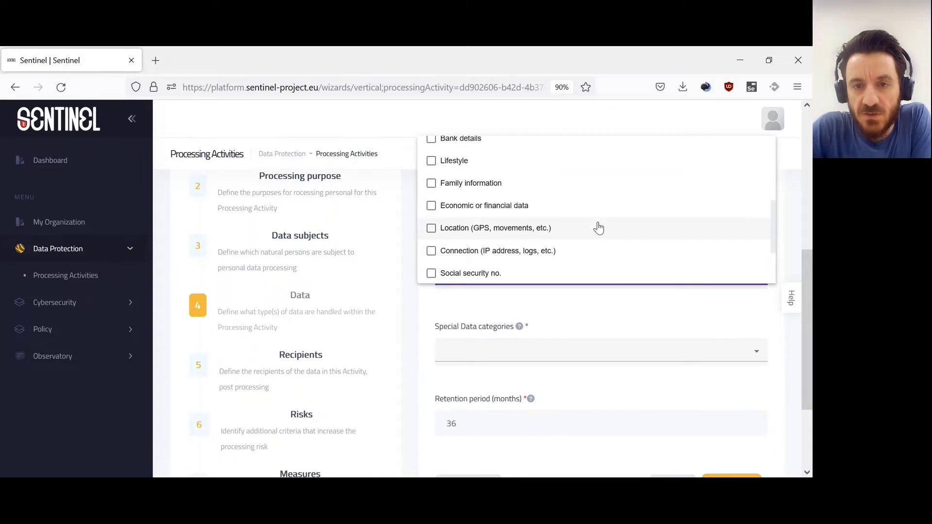
scroll(581, 228, "up", 3)
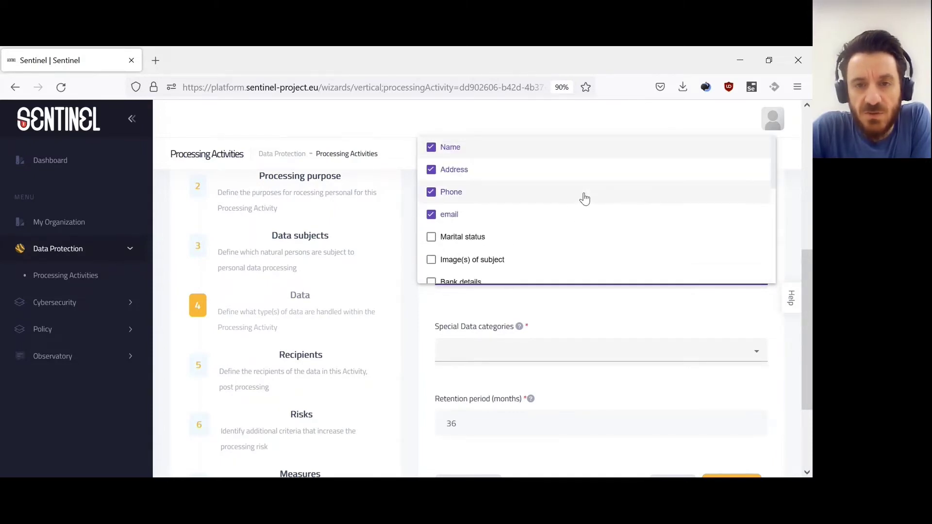
left_click(596, 329)
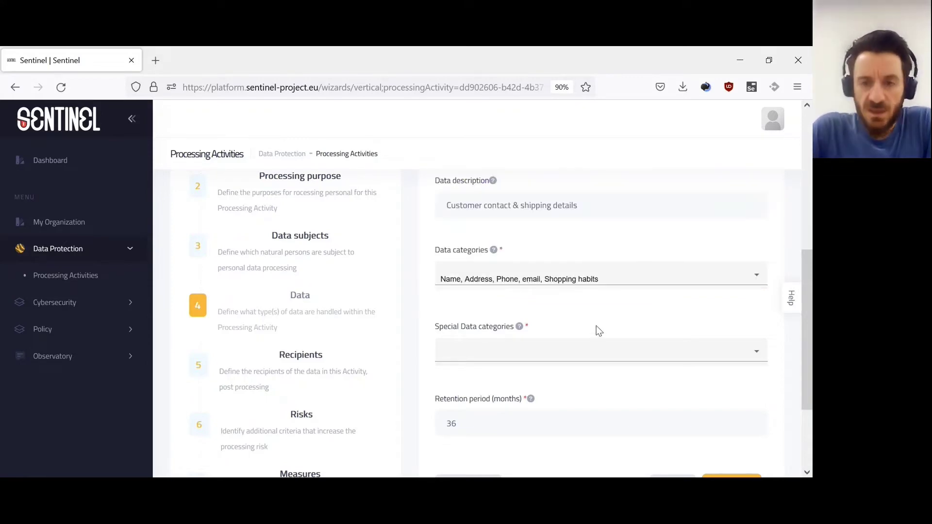
Look through the special data categories without selecting any, and review the retention period.
left_click(629, 351)
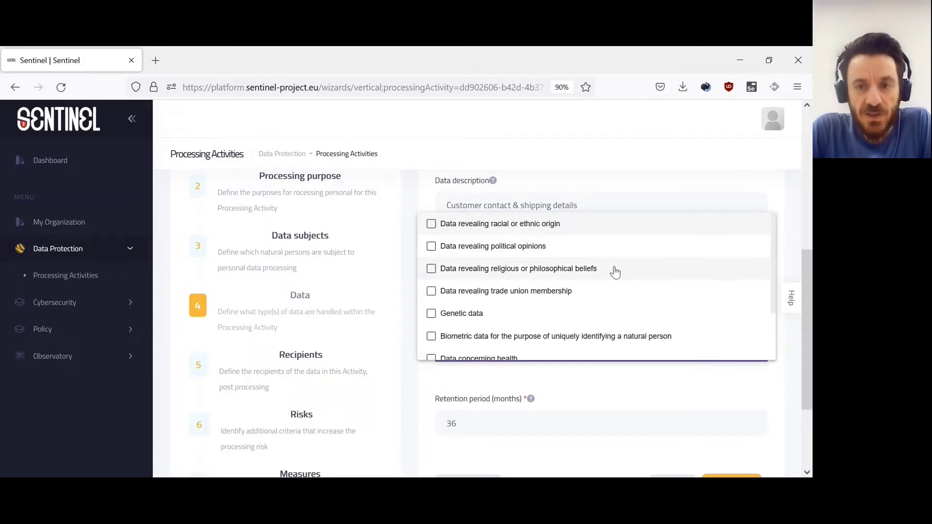
scroll(614, 272, "down", 2)
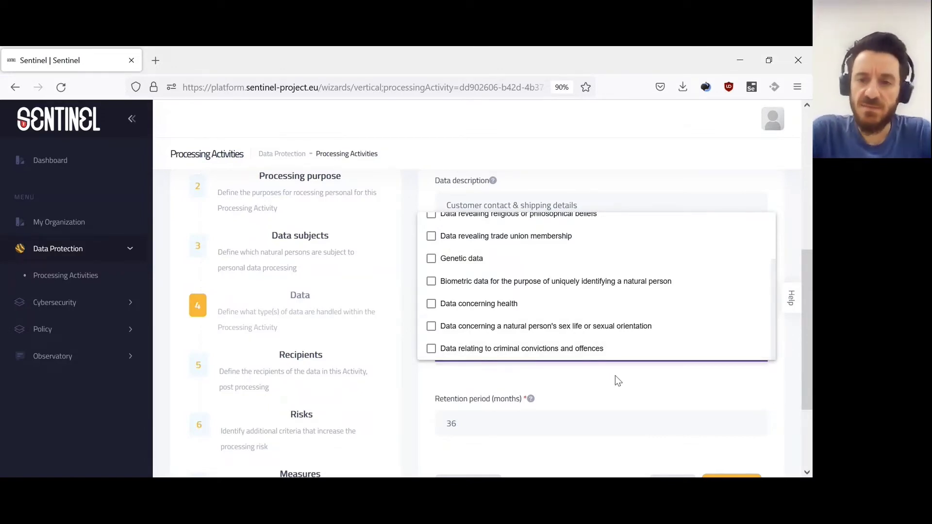
left_click(615, 374)
scroll(617, 371, "down", 2)
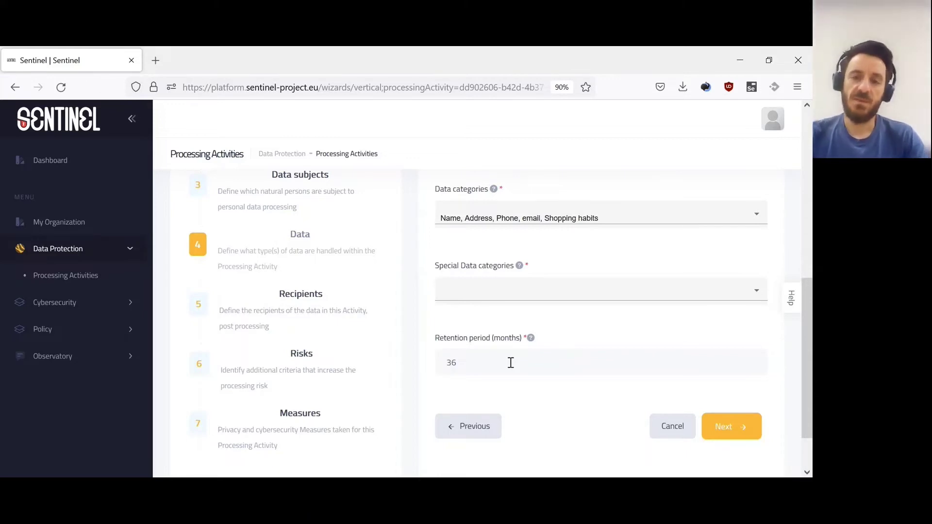
Advance to the recipients group and review the recipient name and type.
left_click(730, 425)
scroll(596, 266, "up", 2)
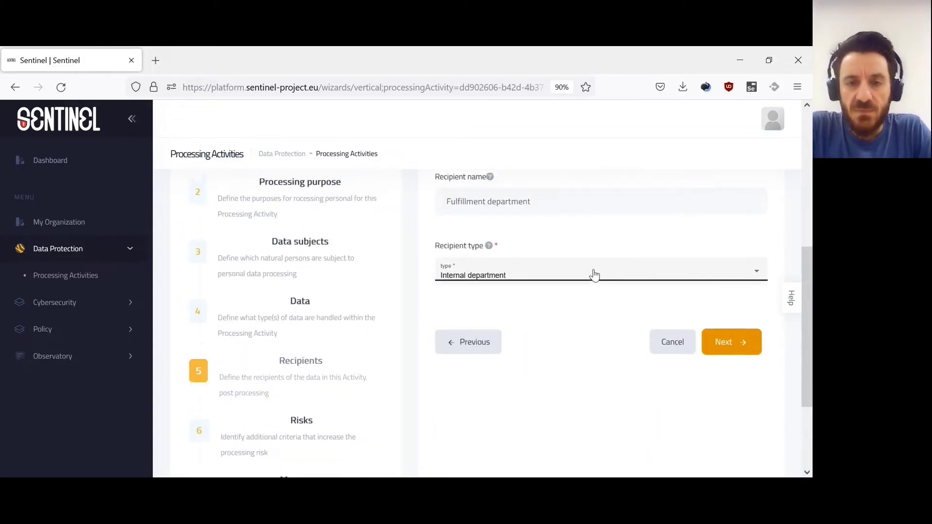
scroll(595, 271, "up", 1)
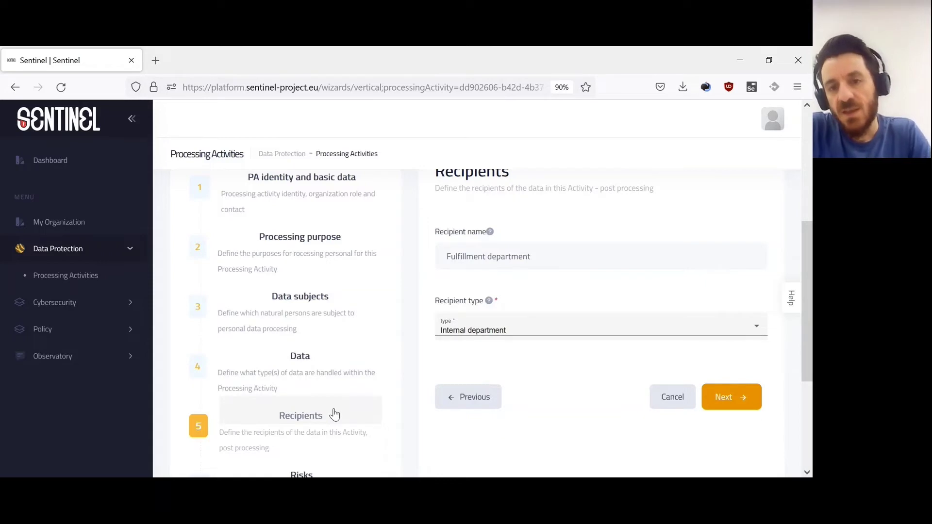
left_click(539, 259)
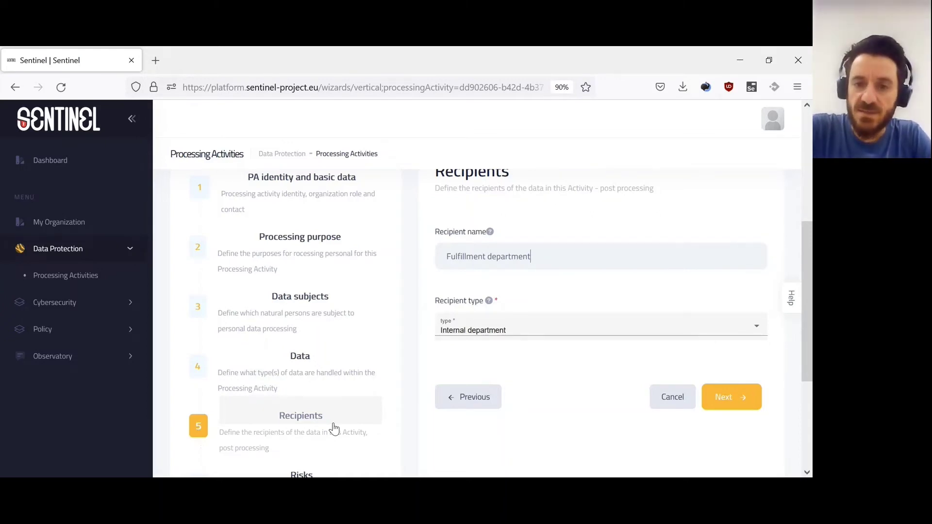
Look through the recipient types, keeping only Internal department selected, and continue to the additional privacy risk criteria.
left_click(563, 330)
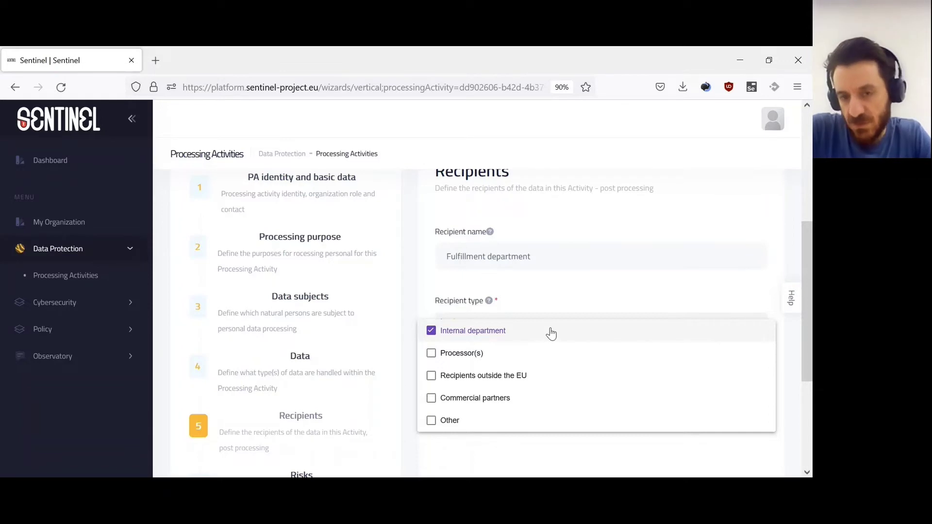
left_click(568, 381)
left_click(568, 384)
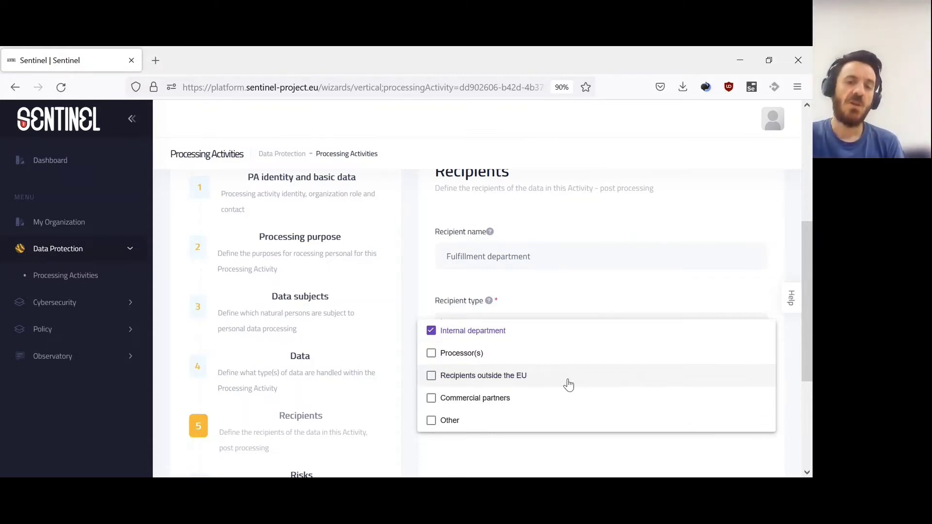
left_click(599, 301)
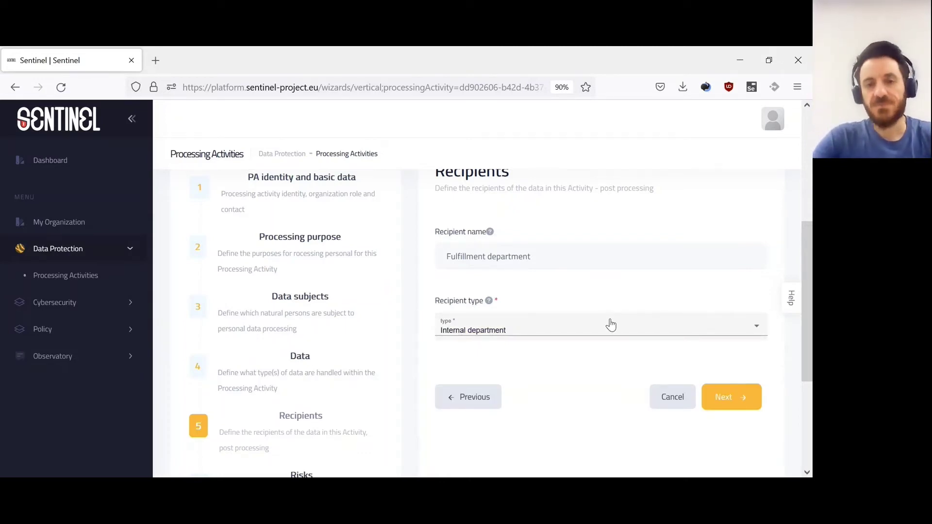
scroll(371, 320, "down", 3)
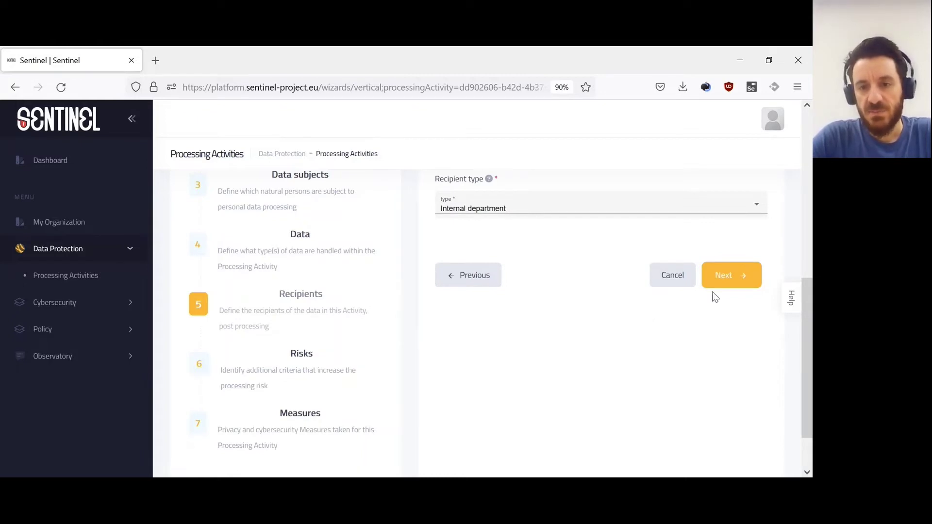
left_click(725, 284)
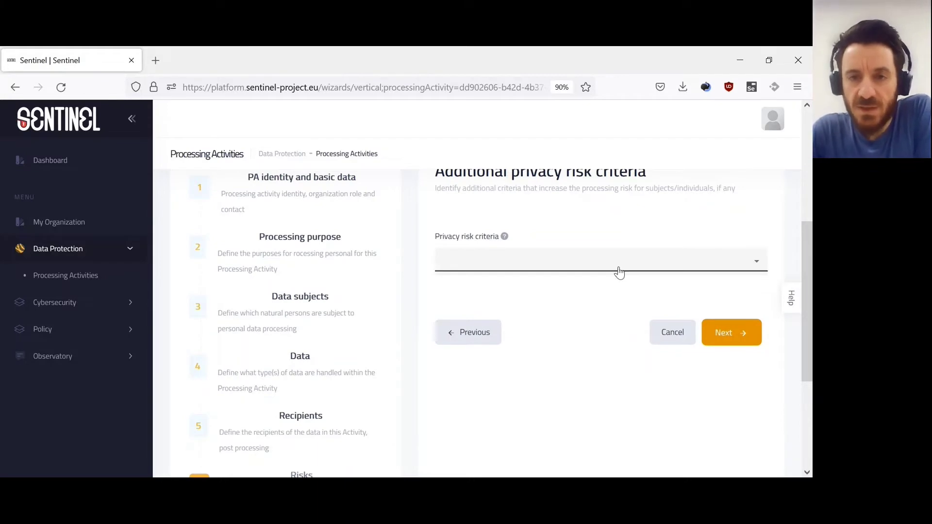
Look through the privacy risk criteria without selecting any, and continue to the organisational and technical measures.
left_click(622, 266)
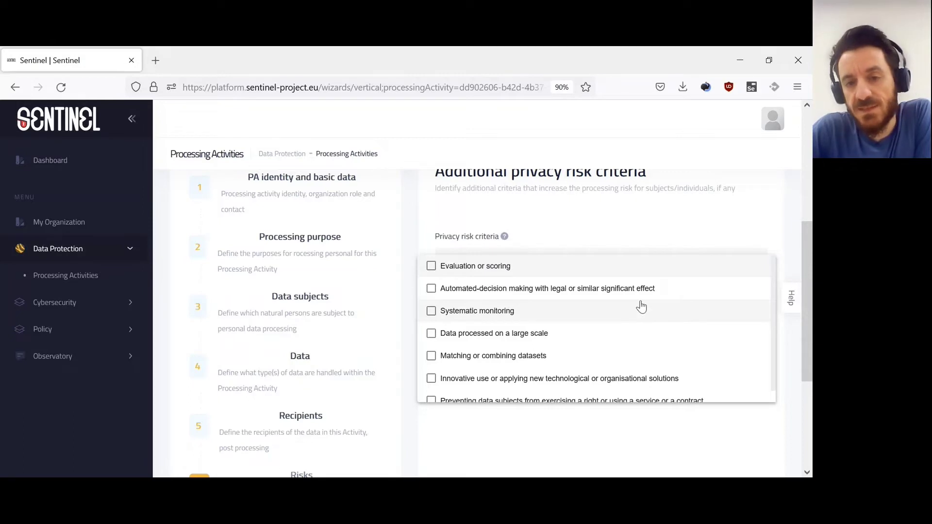
scroll(637, 310, "down", 1)
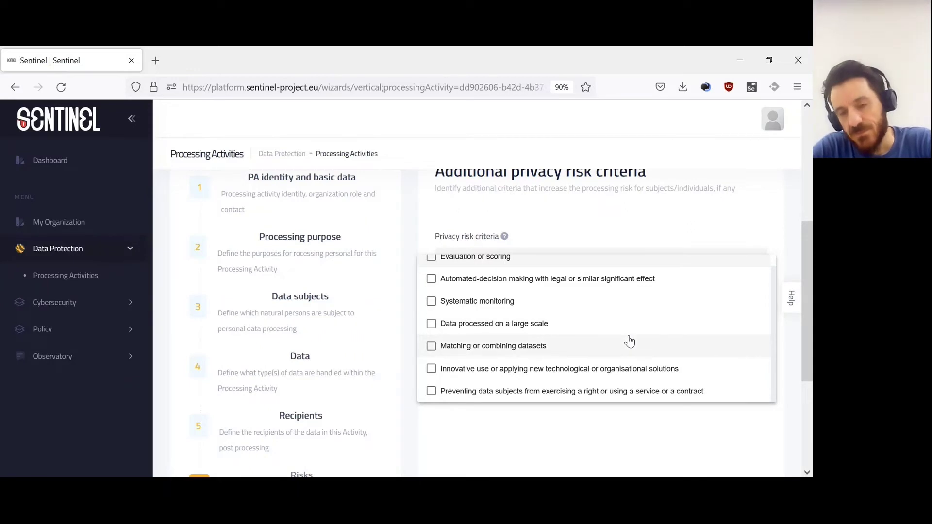
left_click(644, 232)
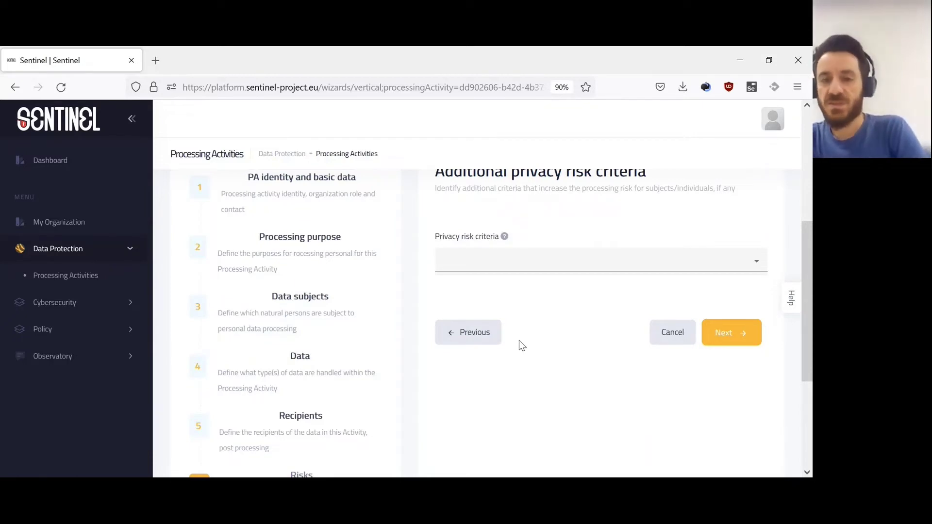
scroll(520, 341, "down", 2)
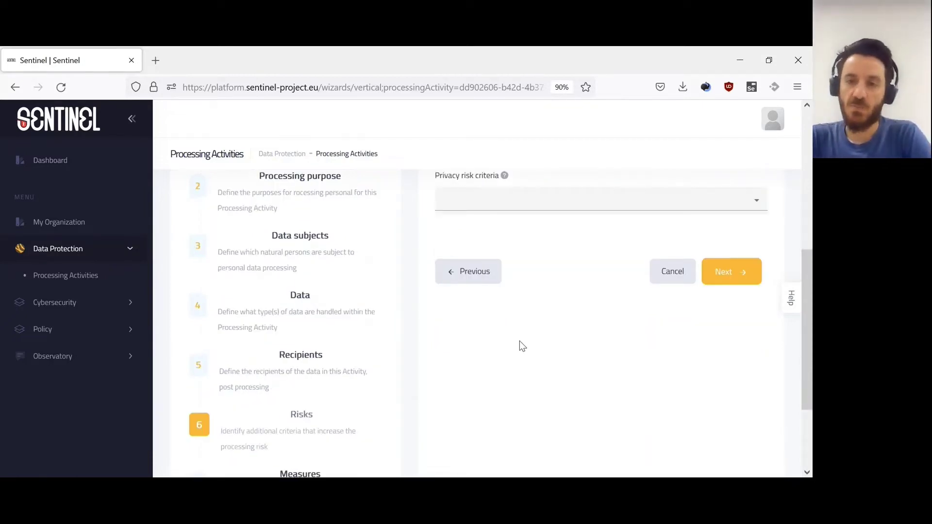
scroll(519, 340, "down", 4)
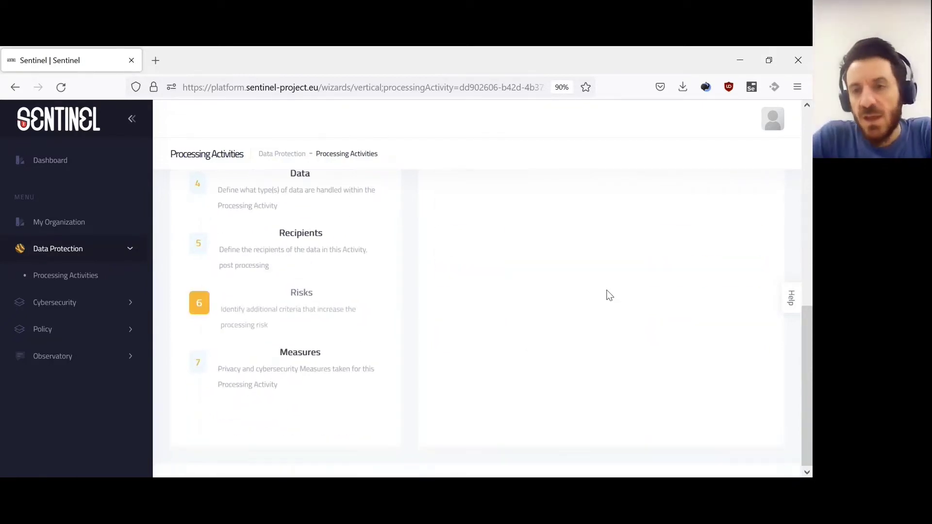
scroll(638, 289, "up", 2)
left_click(726, 209)
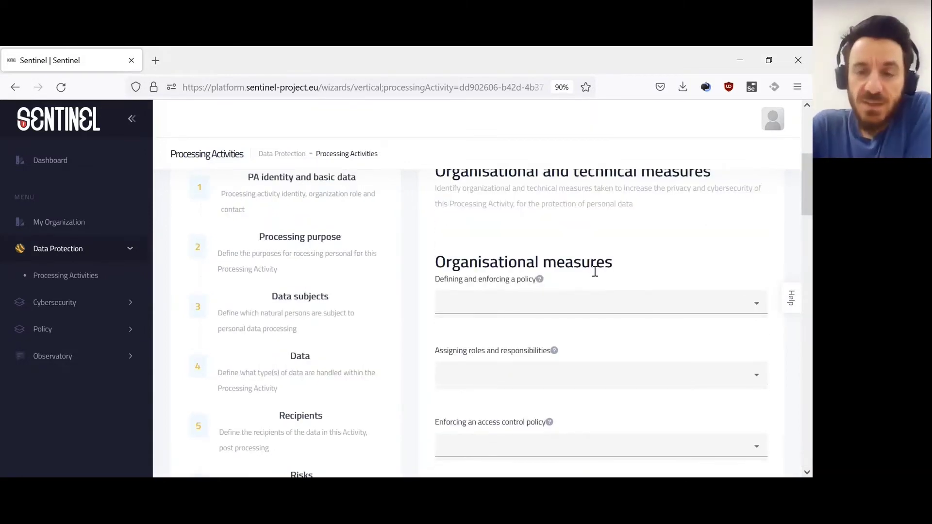
Look over the full range of organisational and technical measure categories for the processing activity.
scroll(564, 240, "up", 2)
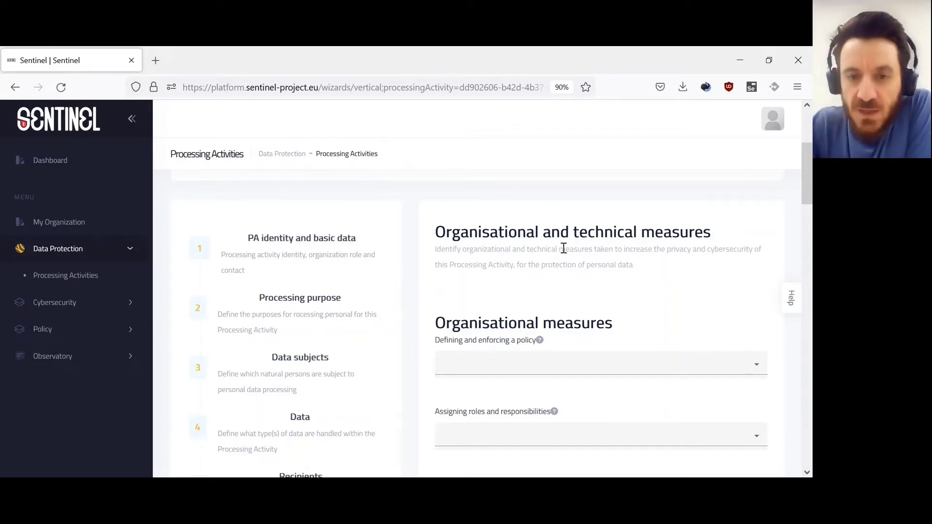
scroll(563, 248, "down", 9)
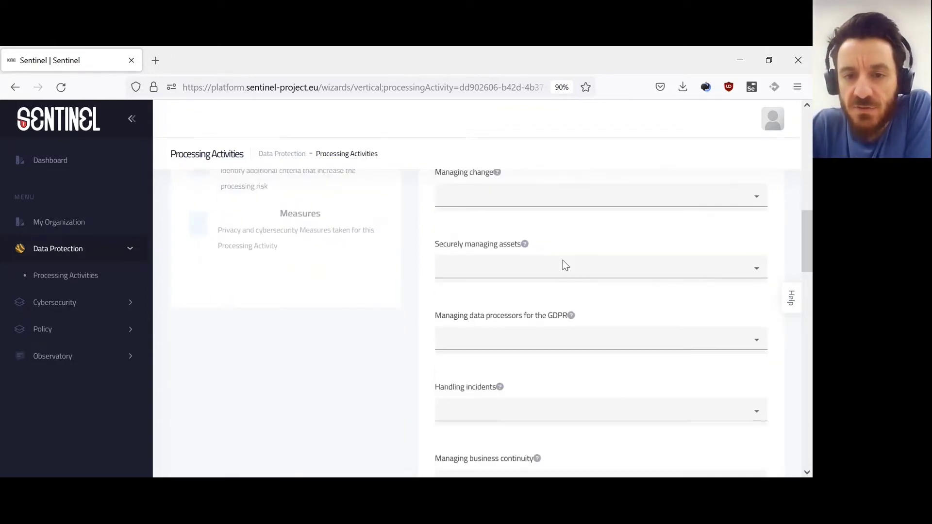
scroll(564, 263, "down", 5)
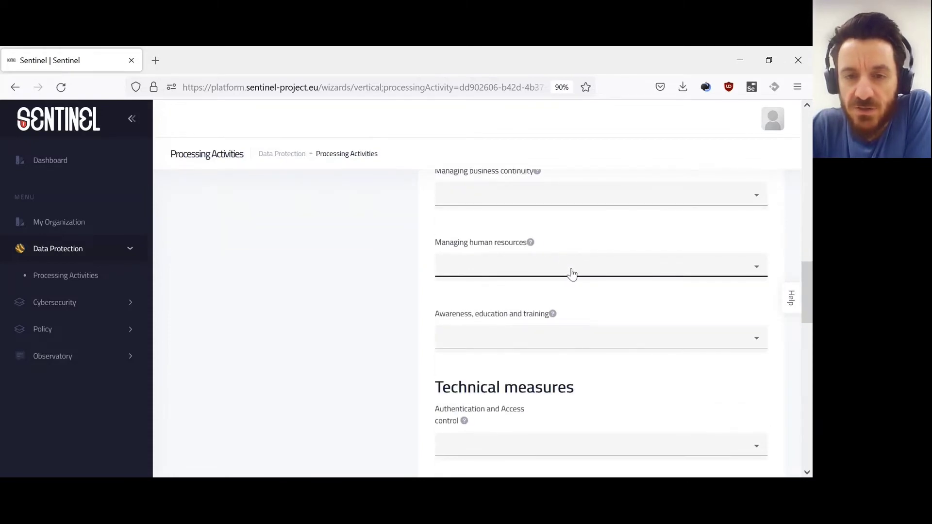
scroll(585, 287, "down", 8)
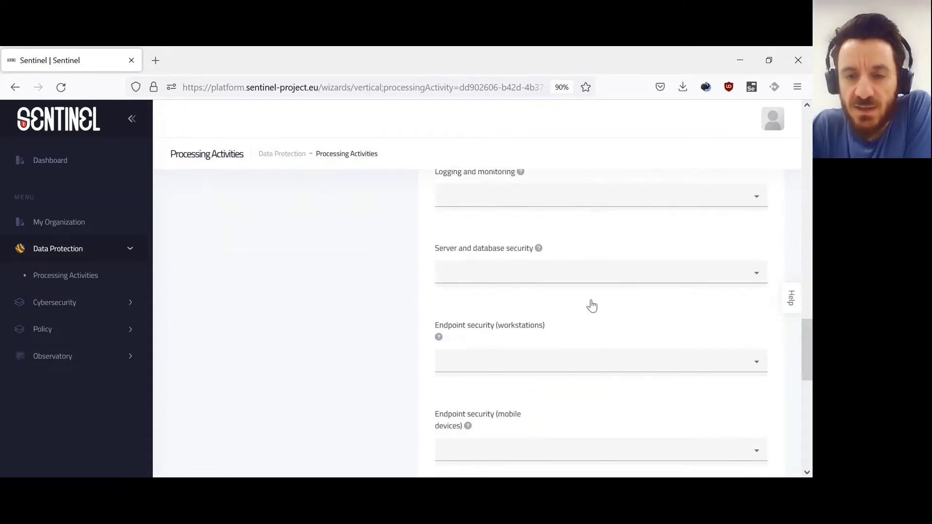
scroll(607, 315, "down", 4)
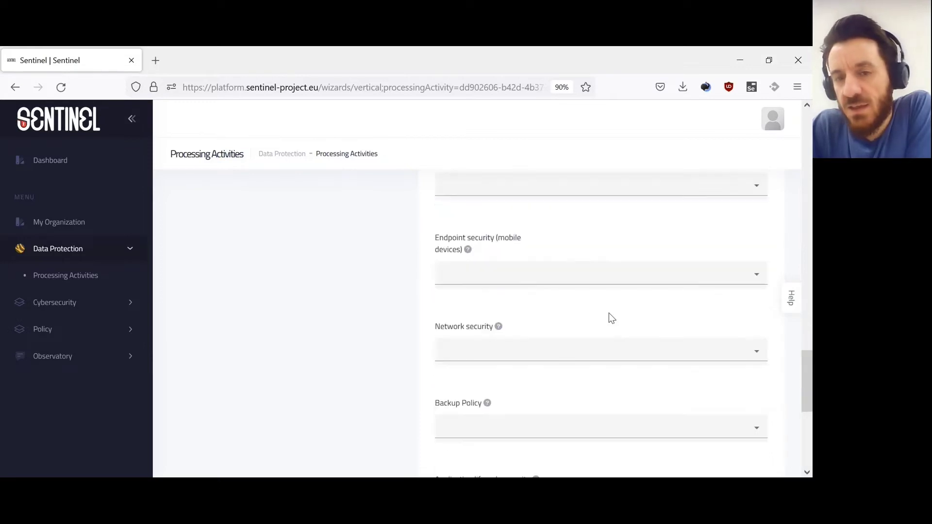
scroll(609, 316, "down", 3)
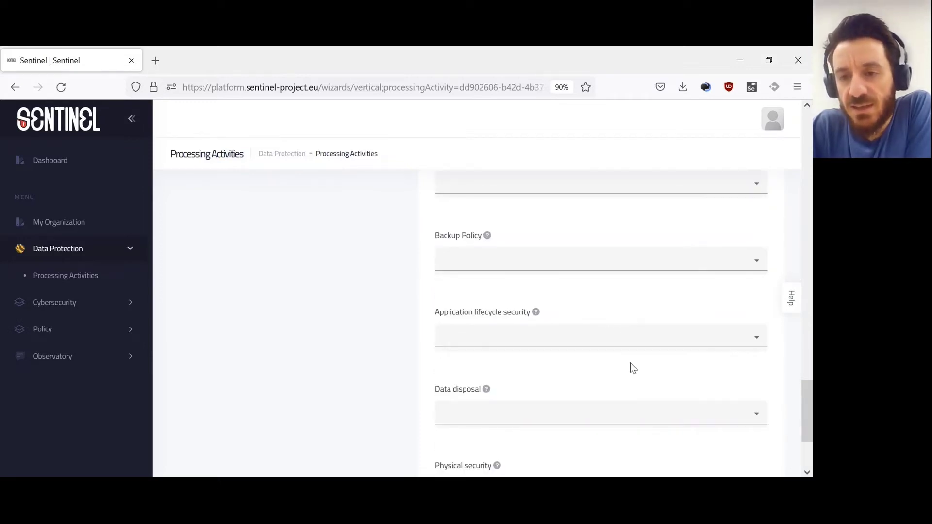
scroll(632, 368, "up", 6)
scroll(633, 370, "up", 10)
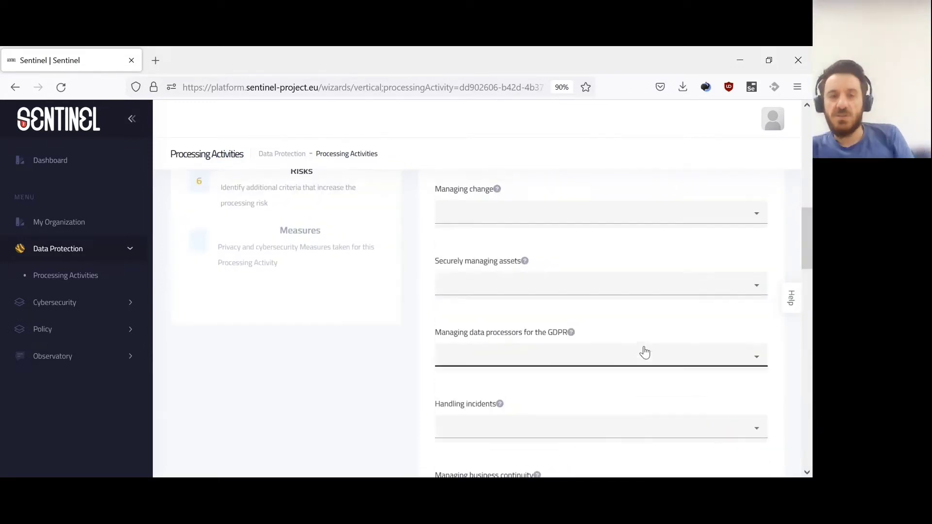
scroll(660, 286, "up", 6)
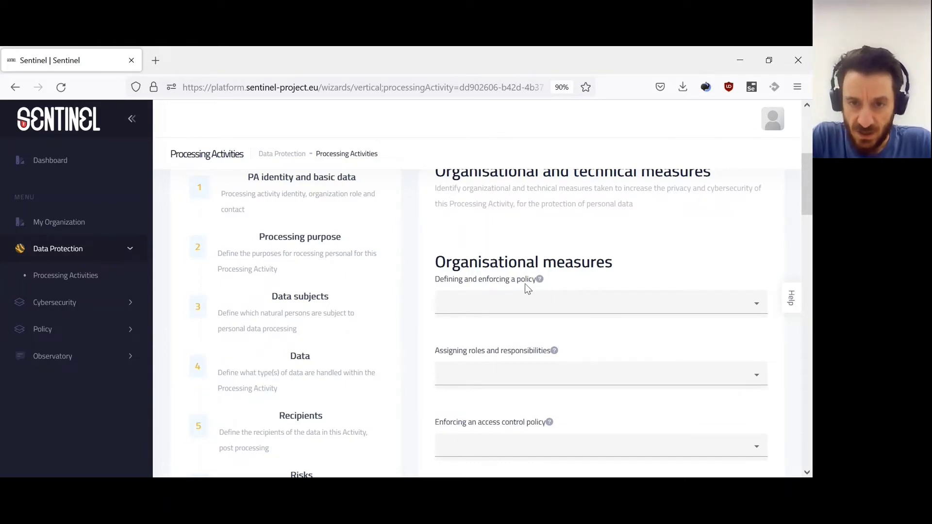
Look through the measures for defining and enforcing a policy without selecting any.
left_click(508, 308)
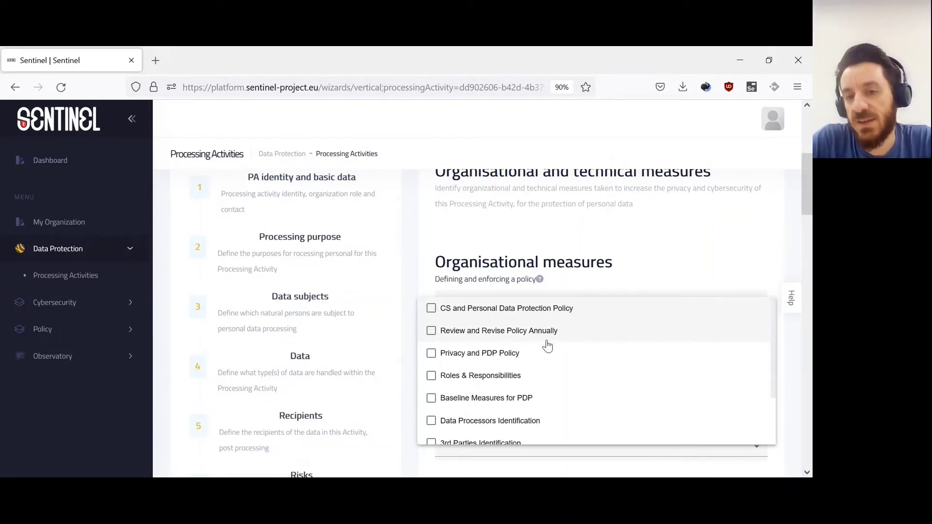
scroll(573, 347, "down", 3)
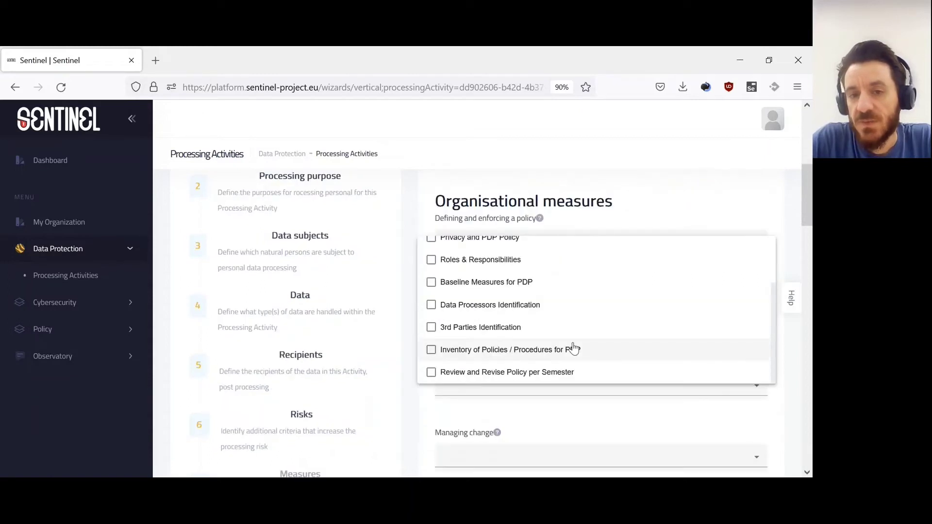
scroll(550, 306, "up", 3)
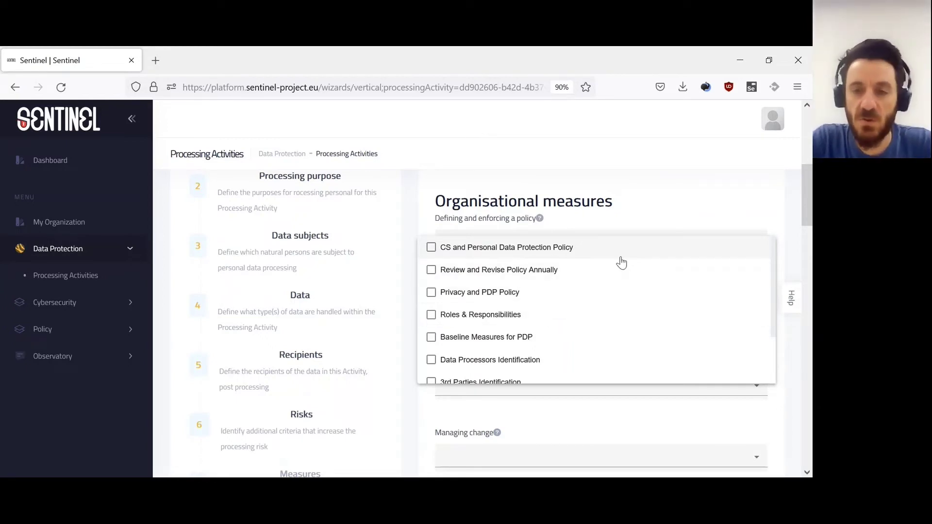
left_click(647, 224)
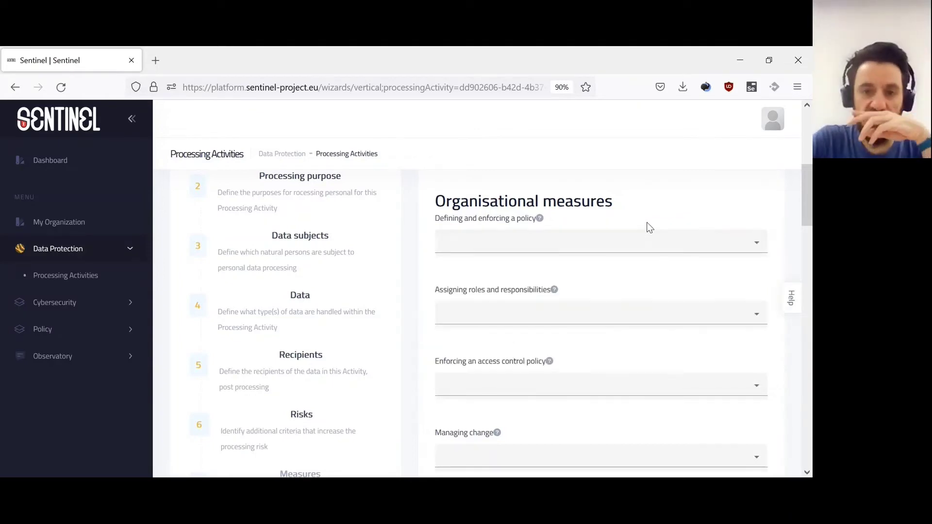
Review the measures for assigning roles and responsibilities and for enforcing an access control policy, leaving both unselected.
left_click(554, 316)
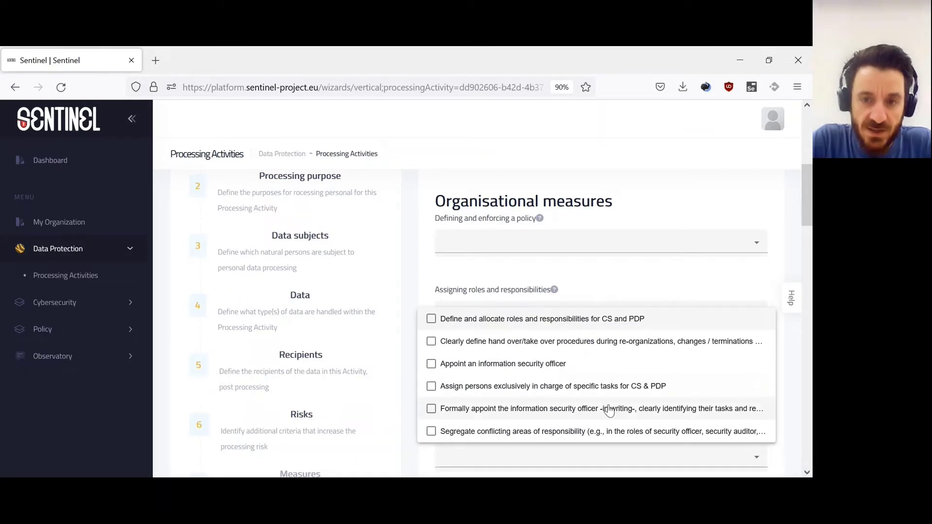
scroll(609, 410, "down", 2)
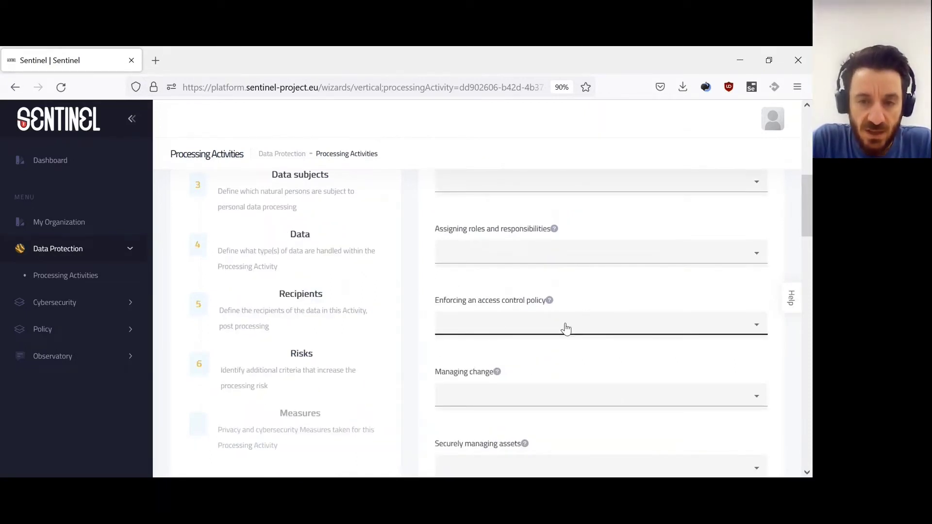
left_click(498, 325)
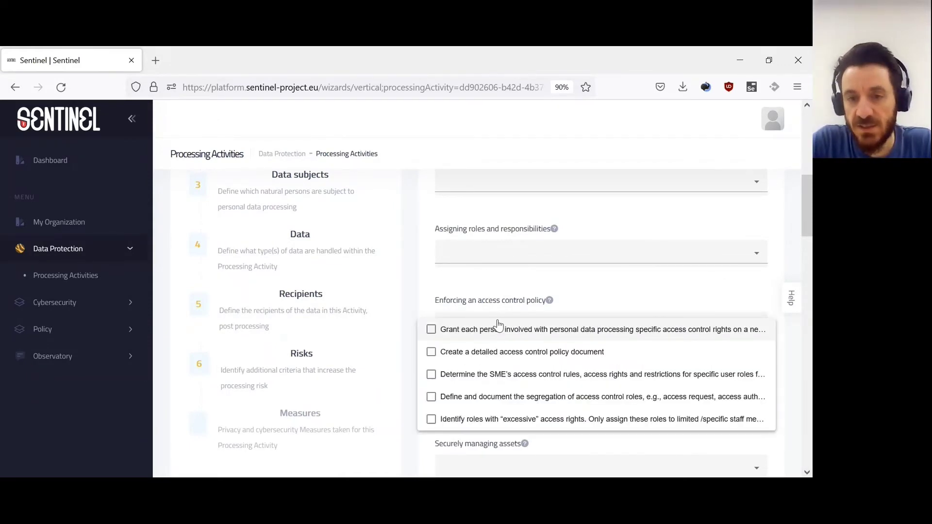
left_click(613, 297)
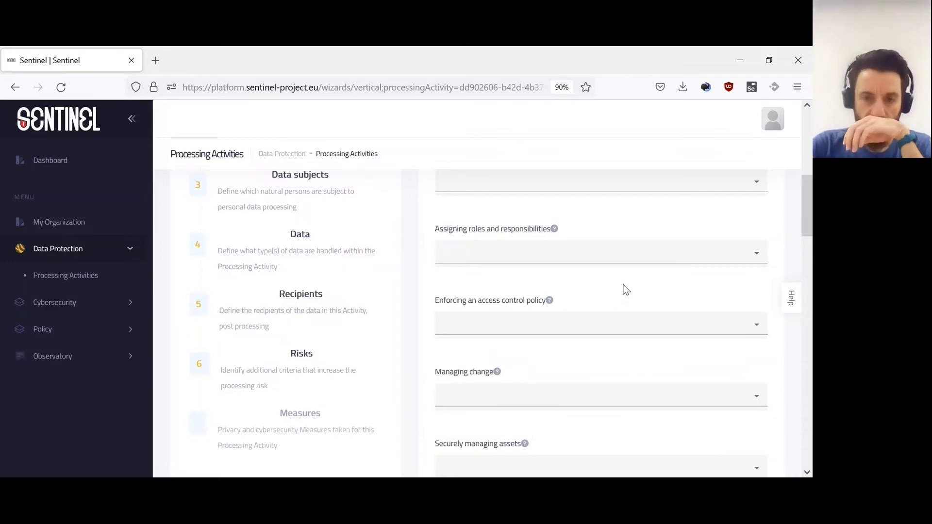
Look over the remaining organisational and technical measures, and leave the processing activity wizard without submitting.
scroll(637, 295, "down", 3)
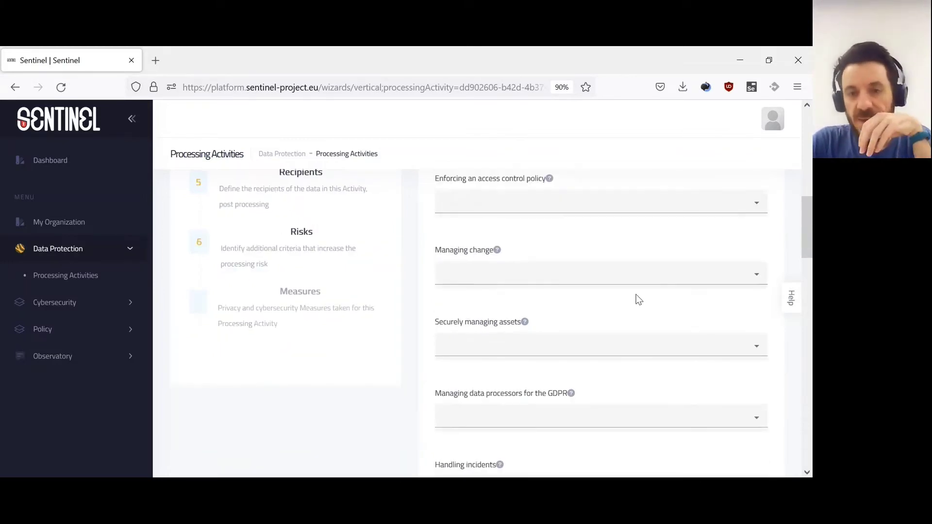
scroll(634, 296, "down", 1)
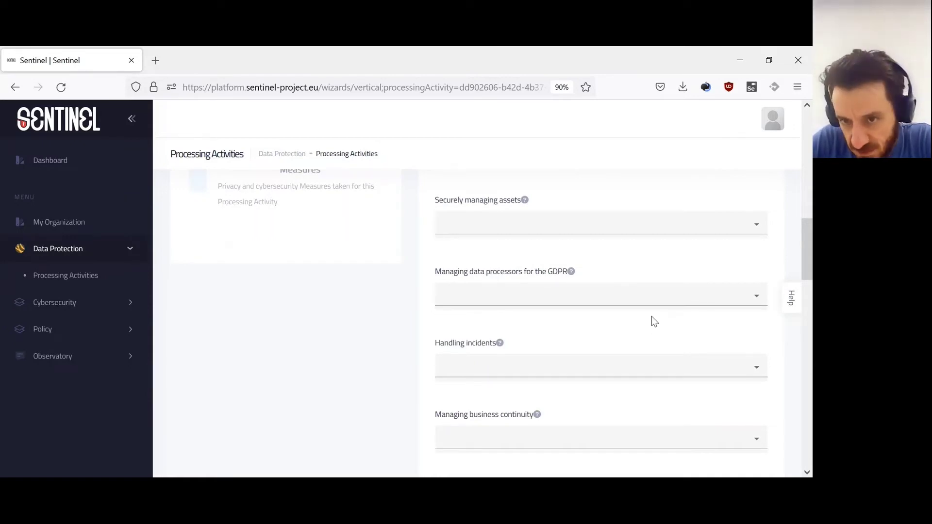
scroll(658, 323, "down", 1)
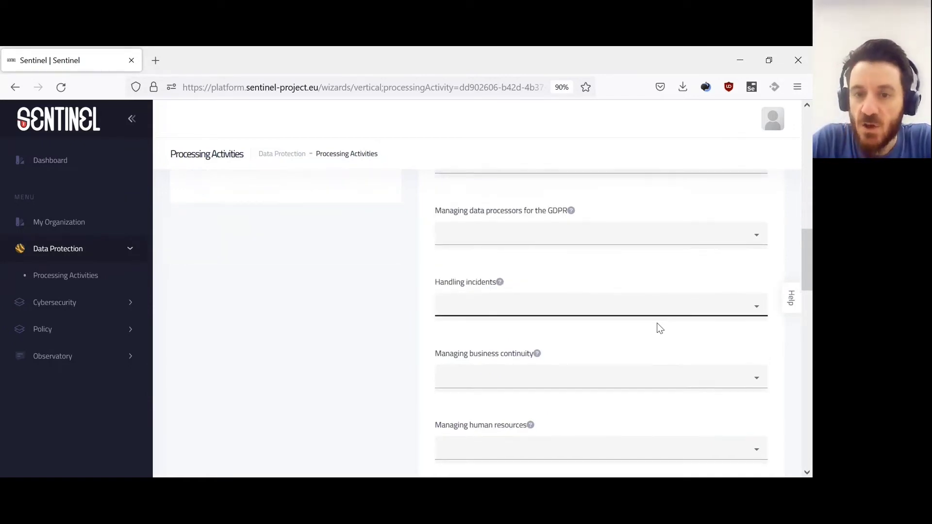
scroll(656, 327, "down", 2)
scroll(654, 332, "down", 3)
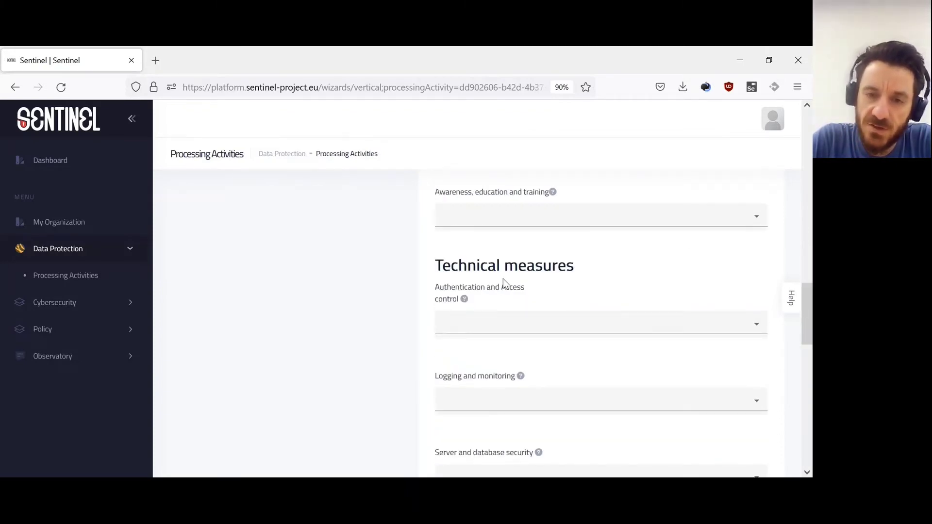
scroll(503, 279, "down", 10)
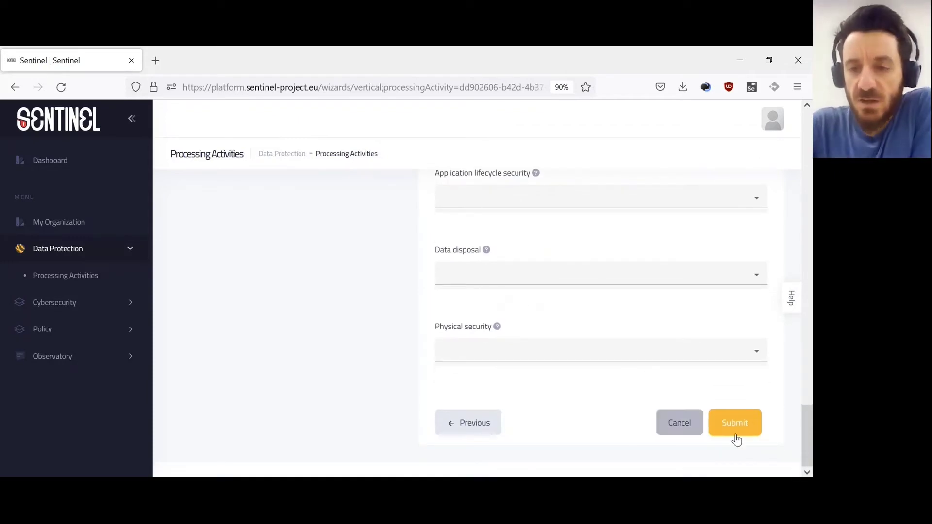
left_click(692, 422)
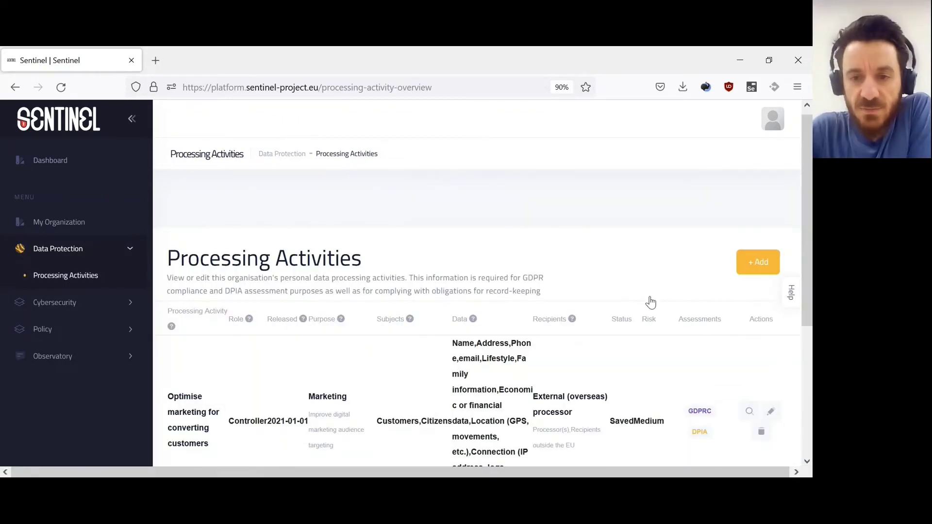
Perform the GDPR compliance assessment for the "Optimise marketing for converting customers" processing activity.
scroll(338, 333, "down", 3)
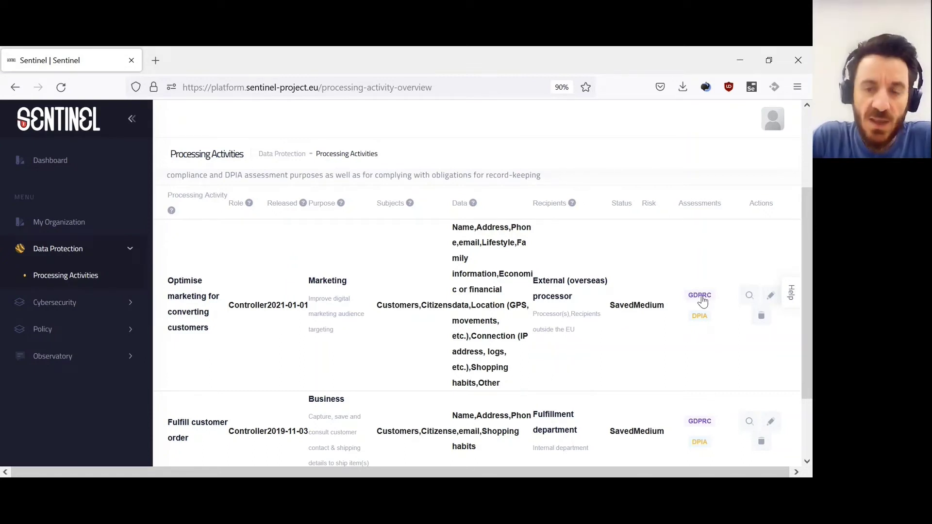
scroll(700, 320, "down", 2)
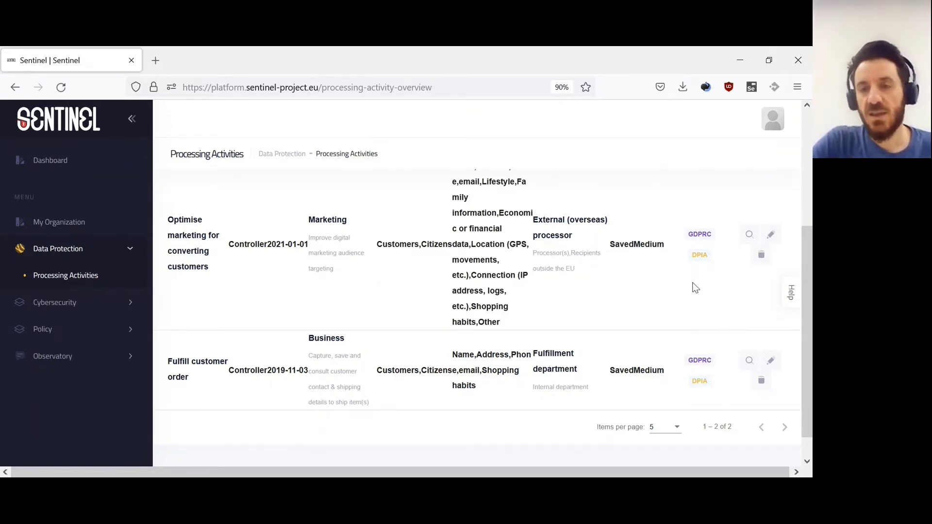
left_click(699, 234)
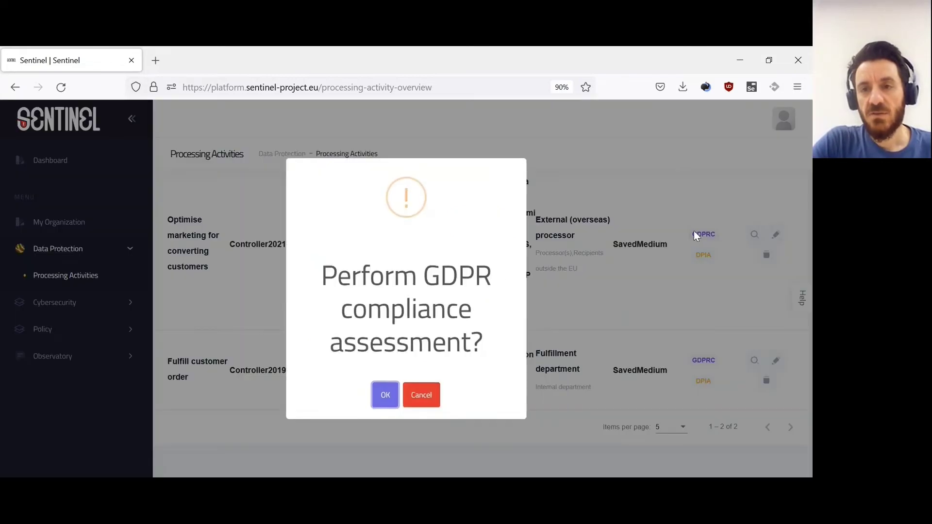
left_click(384, 395)
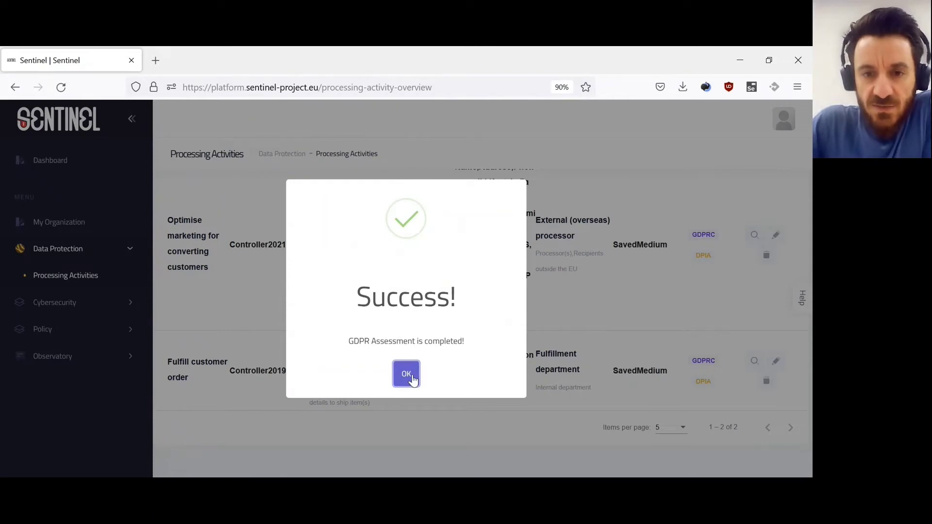
left_click(410, 376)
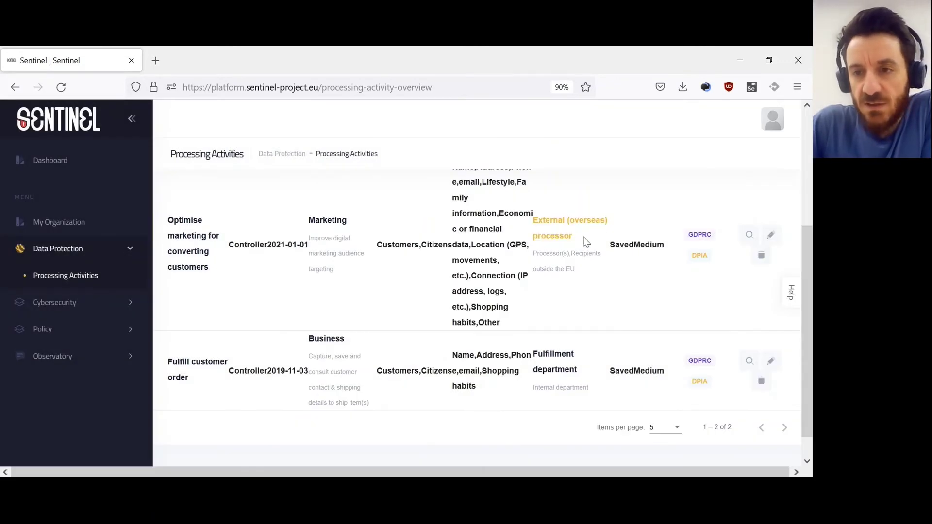
Open the details of the "Optimise marketing for converting customers" processing activity and view its data subjects, data and recipients.
left_click(748, 236)
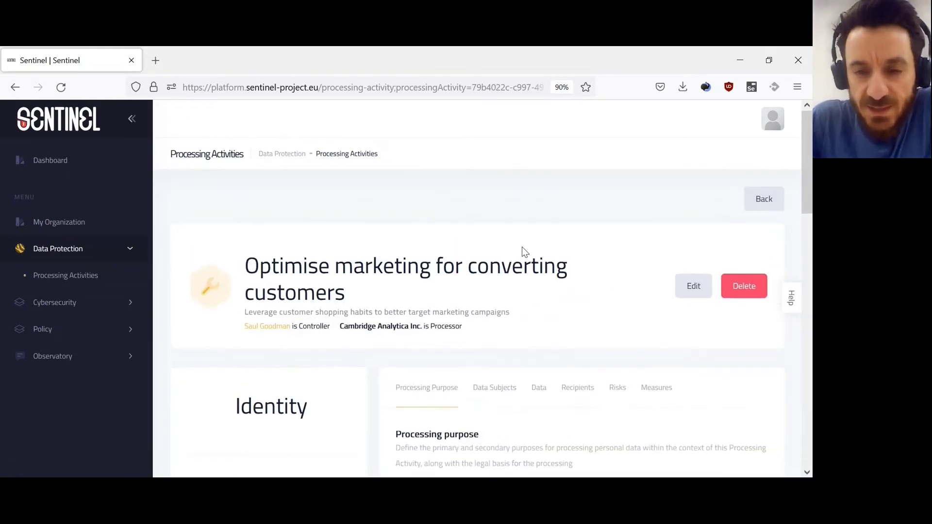
scroll(526, 253, "down", 2)
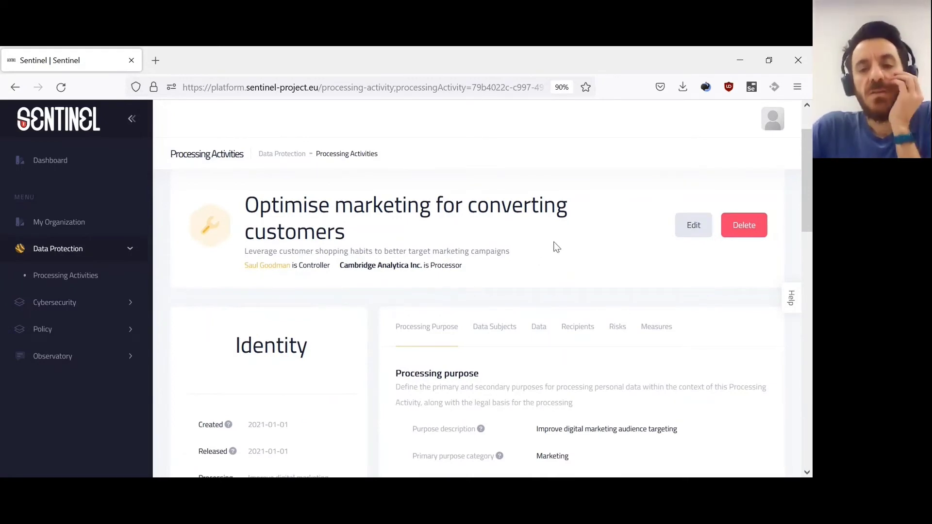
scroll(551, 254, "down", 2)
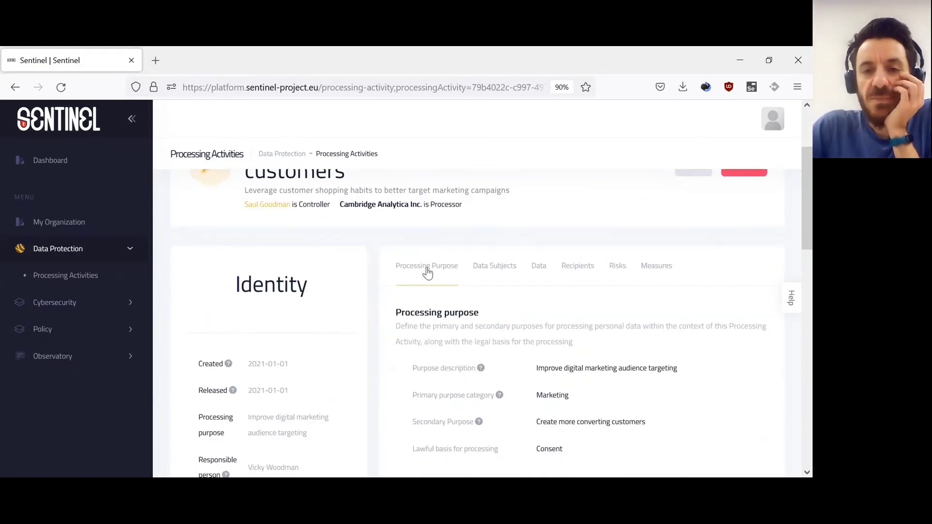
left_click(508, 272)
left_click(535, 271)
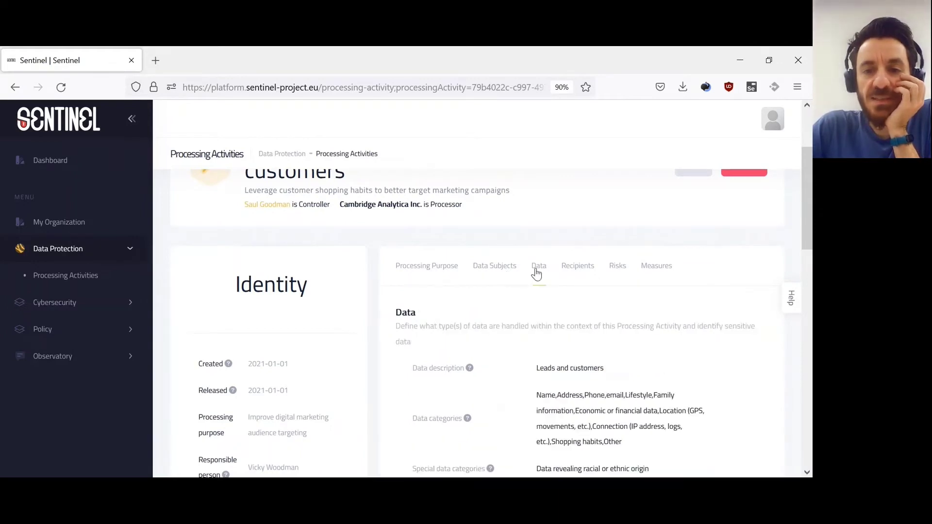
left_click(579, 275)
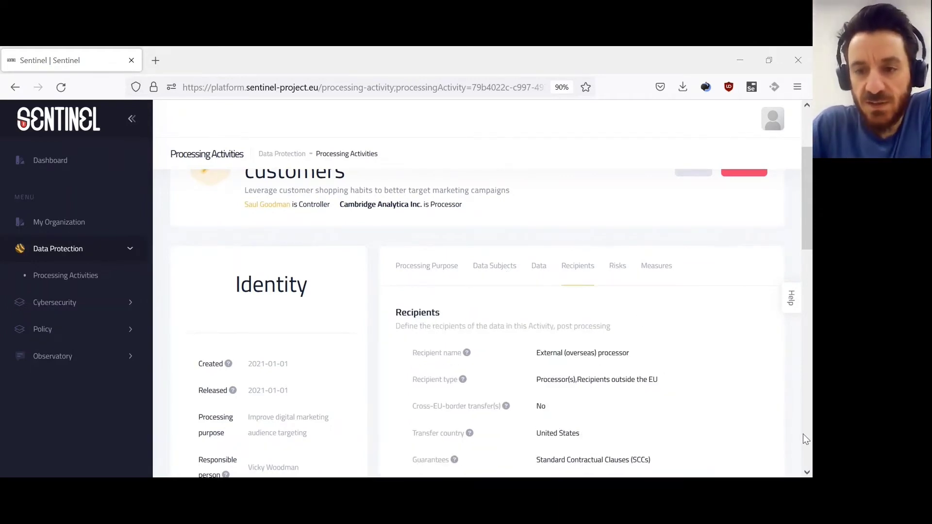
Read through the processing activity's recipient details and its identity information, including responsible person, estimated risk level and status.
scroll(490, 280, "down", 1)
scroll(575, 283, "down", 2)
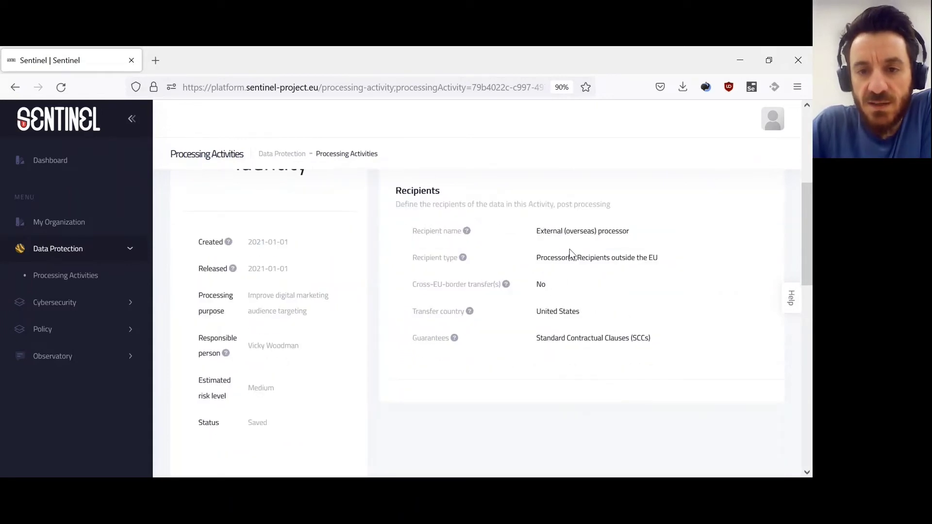
scroll(568, 254, "up", 2)
scroll(316, 260, "down", 2)
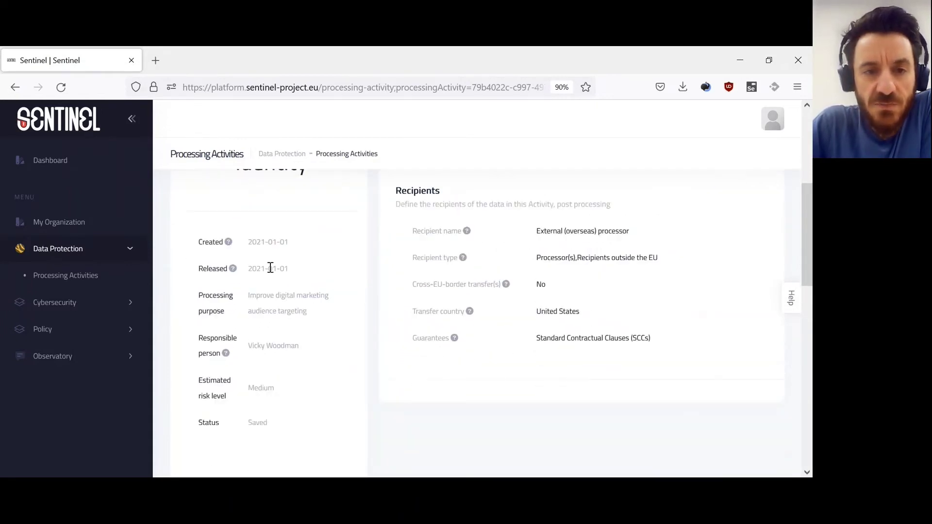
scroll(256, 297, "down", 2)
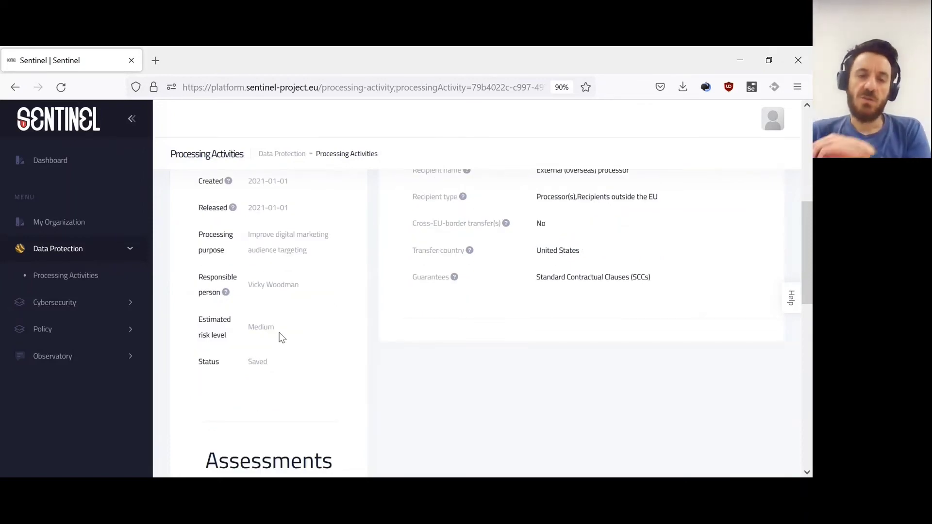
scroll(338, 270, "down", 6)
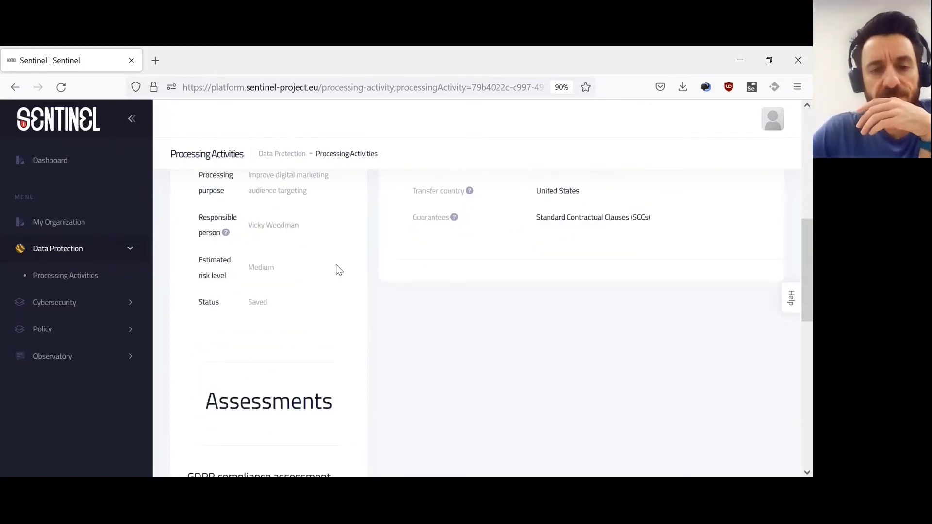
Examine the areas covered by the GDPR compliance assessment, from record management through personal data lifecycle, individuals' rights and consent.
scroll(339, 268, "down", 3)
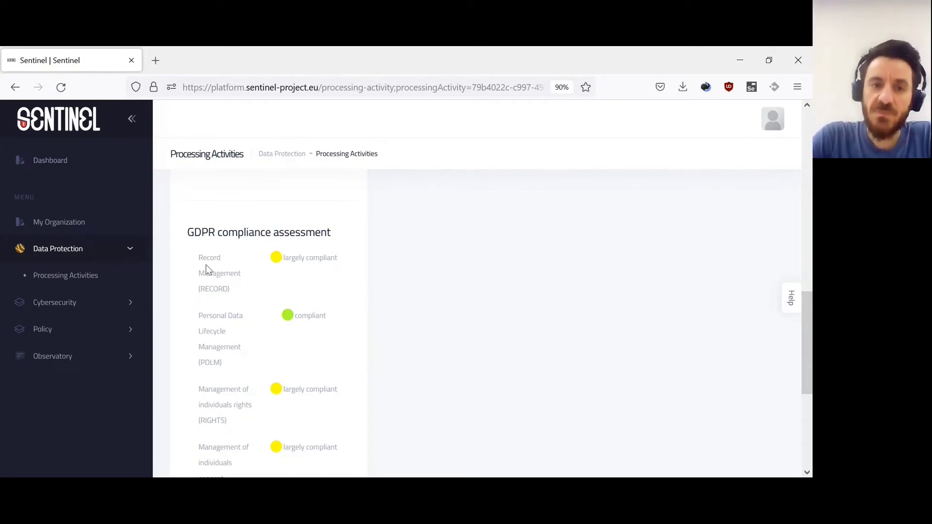
left_click_drag(200, 257, 241, 295)
left_click(245, 297)
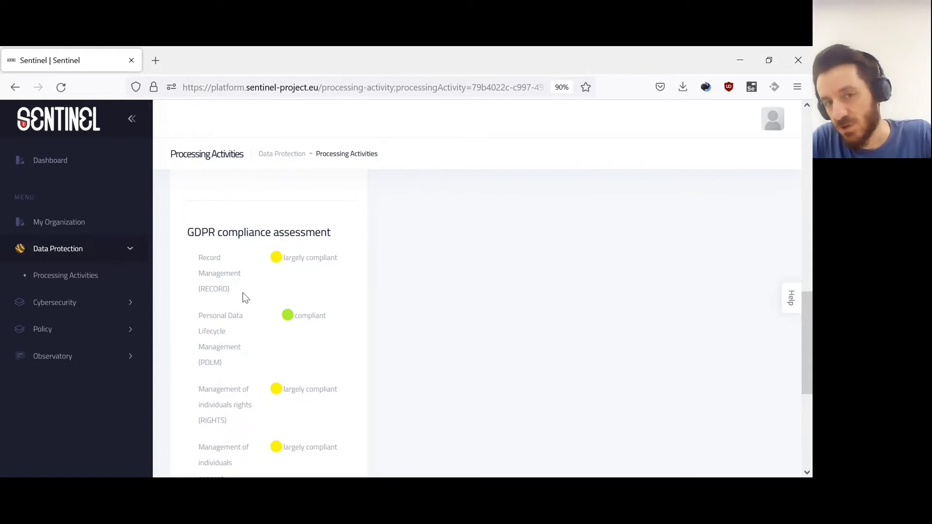
scroll(244, 296, "down", 2)
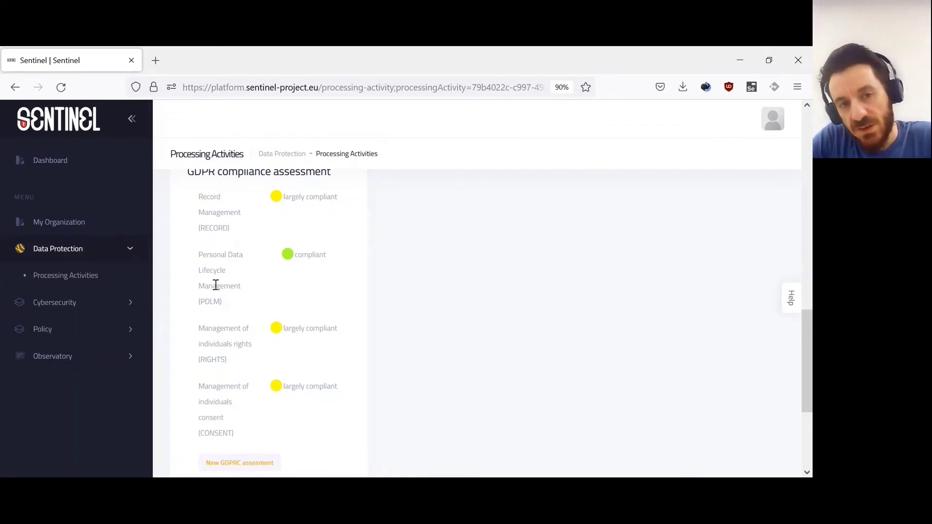
left_click_drag(203, 254, 241, 431)
left_click(241, 431)
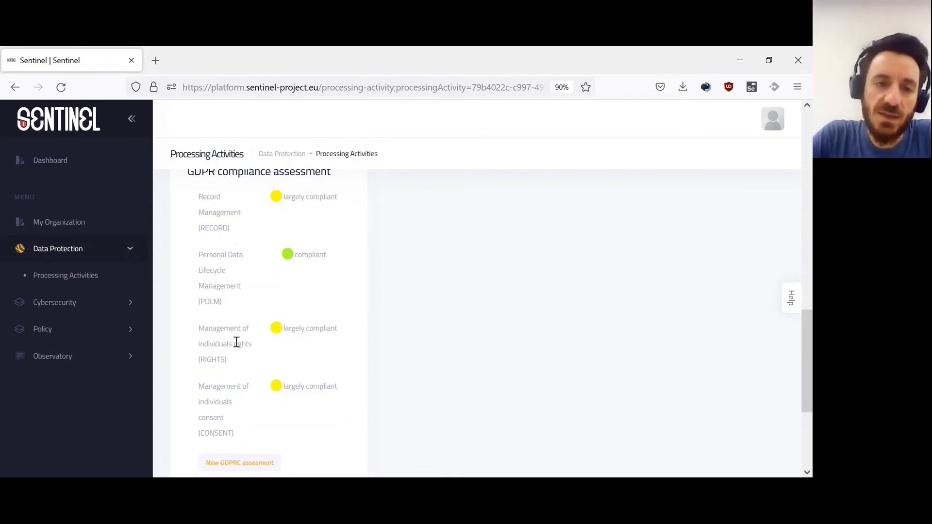
Review the compliance level for Record Management and compare it with the ratings of the other GDPR assessment areas.
scroll(241, 349, "up", 2)
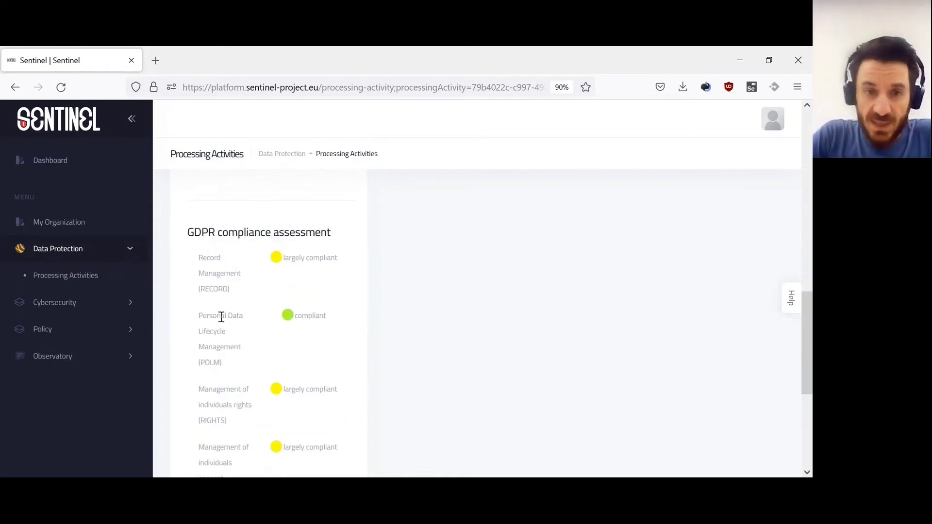
left_click_drag(211, 264, 232, 284)
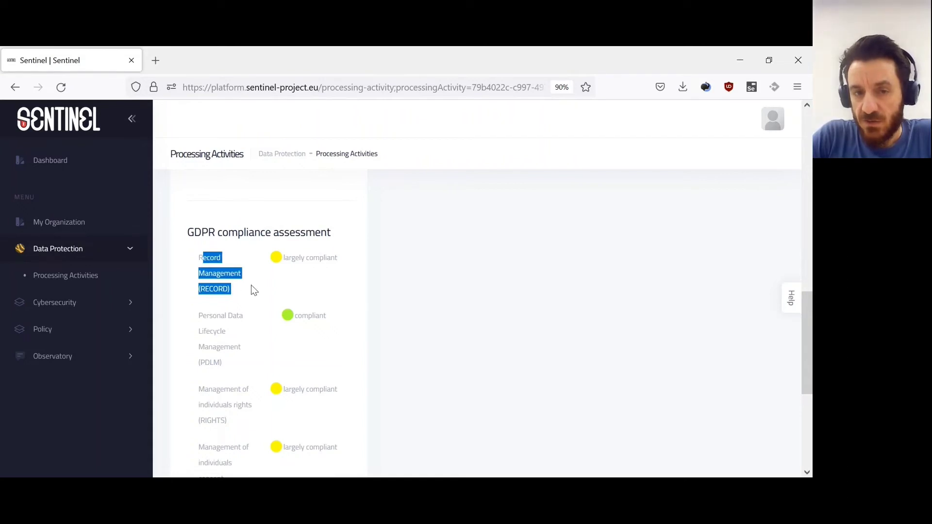
triple_click(296, 258)
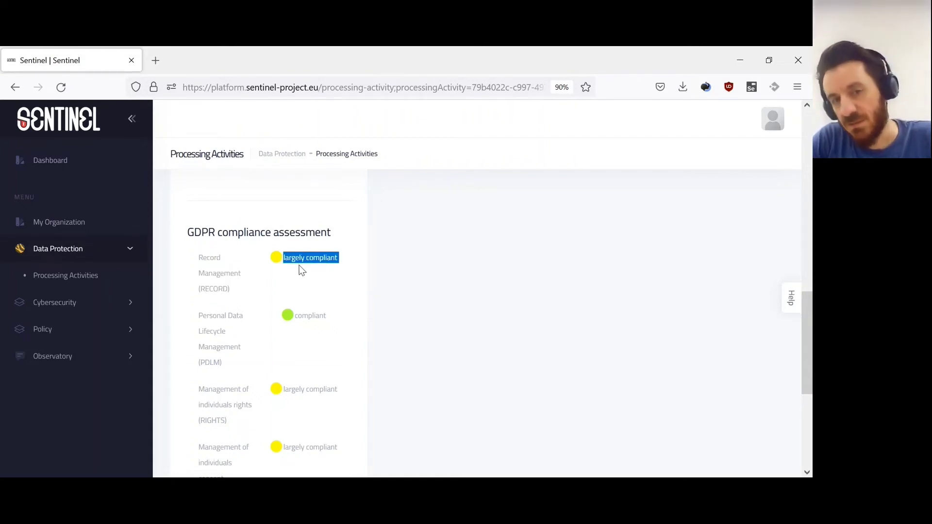
left_click(299, 265)
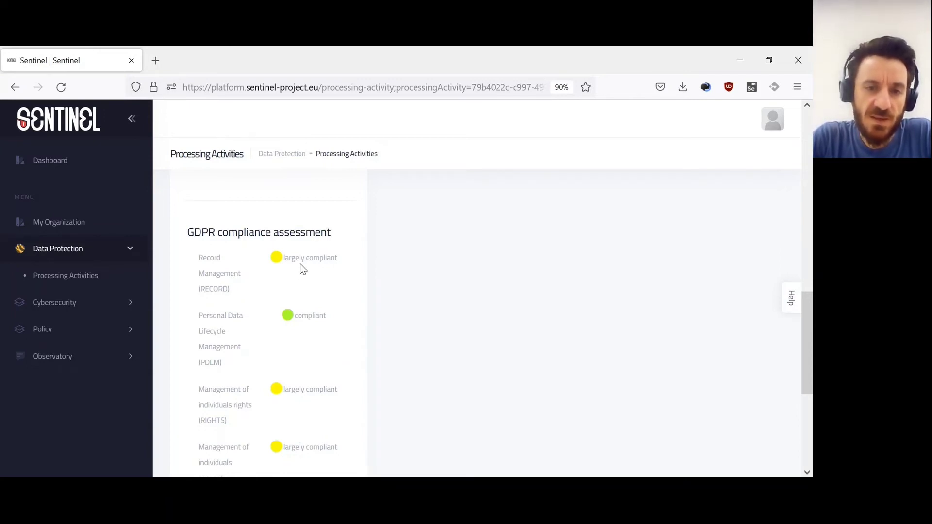
scroll(301, 265, "down", 1)
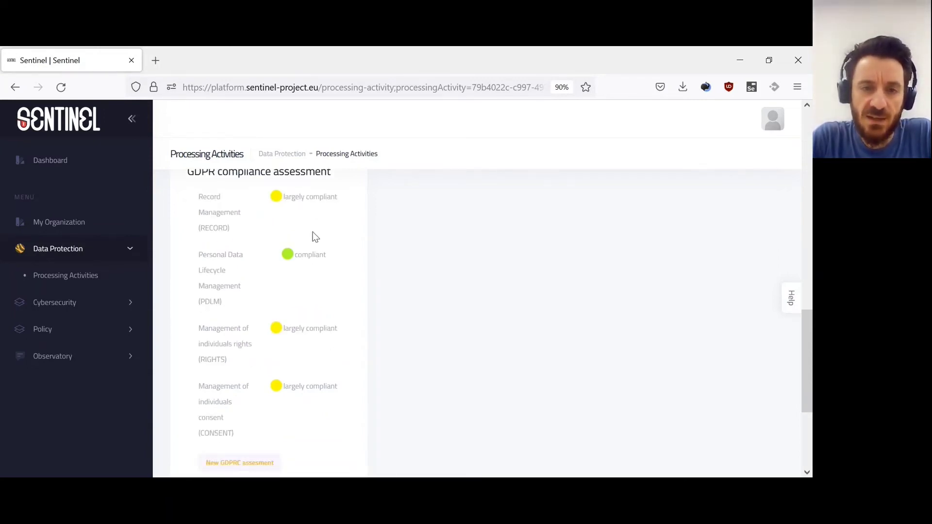
scroll(315, 237, "up", 1)
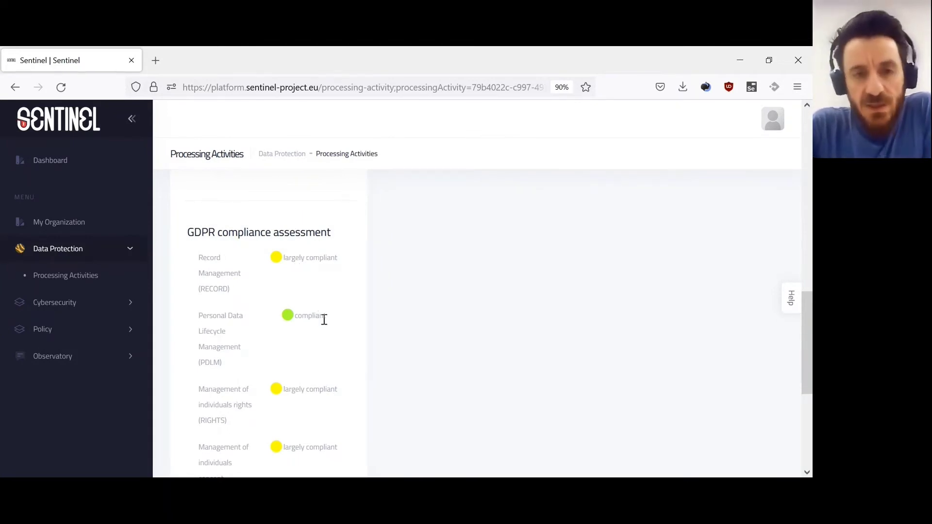
scroll(322, 318, "down", 1)
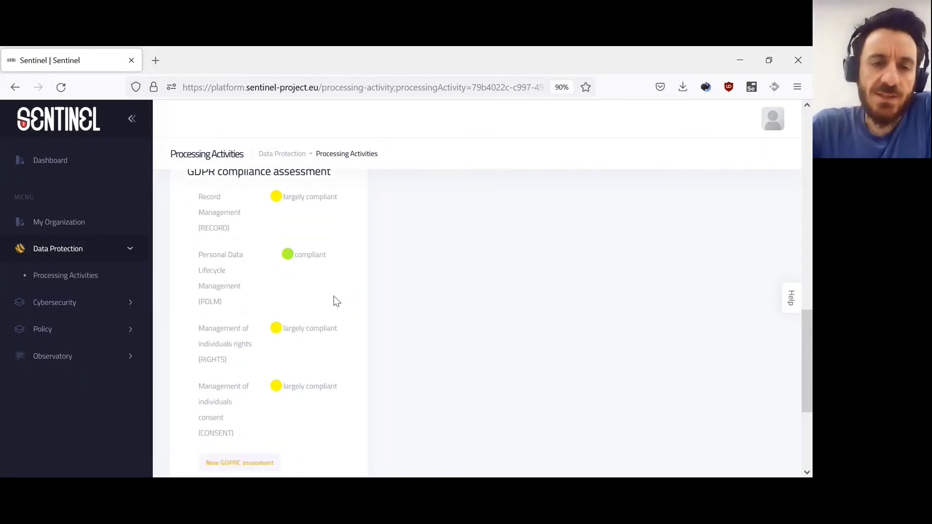
Start a new data protection impact assessment for the processing activity and look through its questionnaire.
scroll(325, 289, "down", 3)
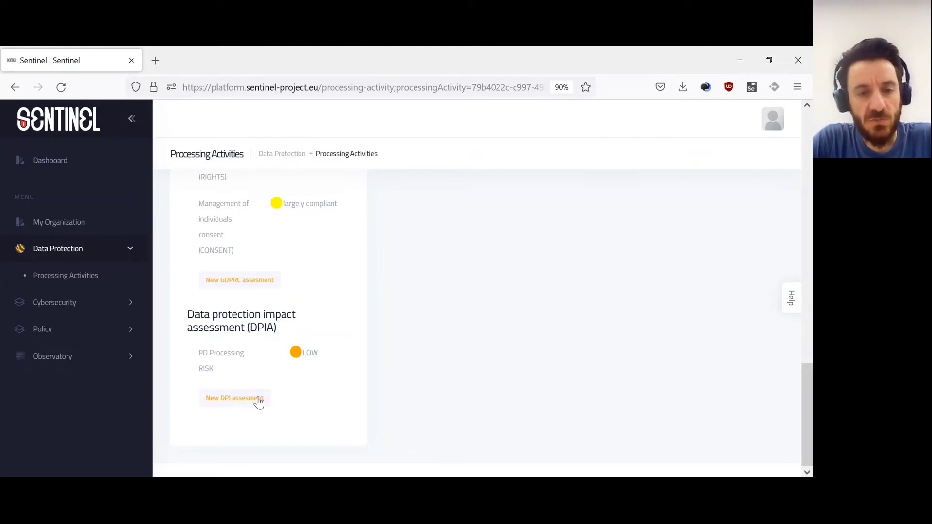
left_click(235, 398)
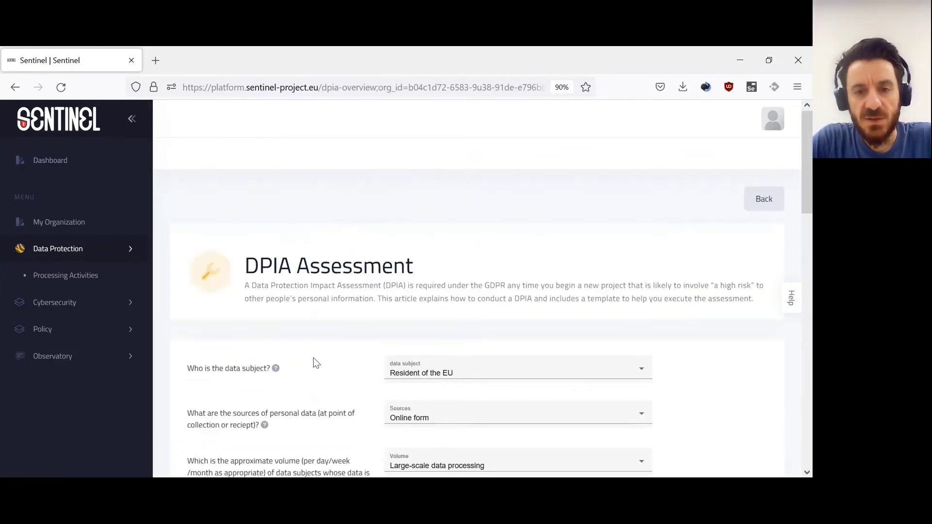
scroll(561, 278, "down", 2)
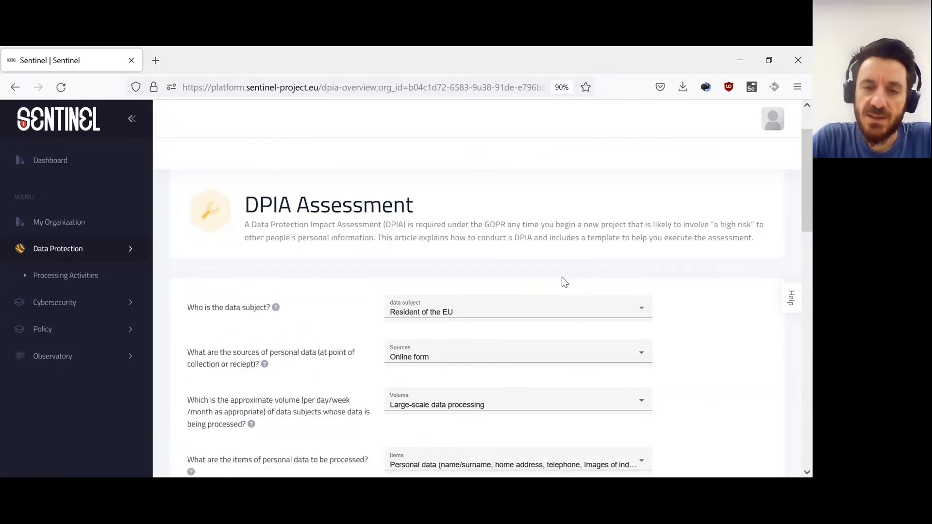
scroll(648, 277, "down", 2)
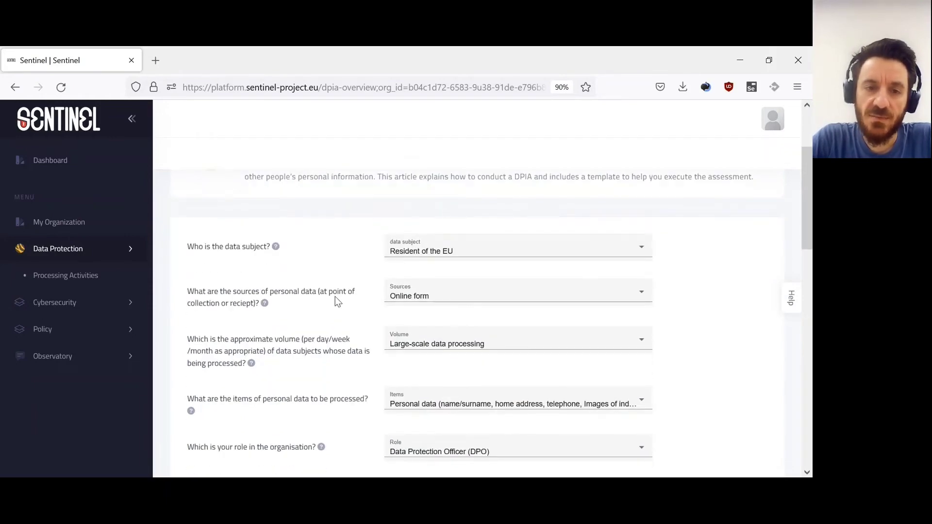
scroll(323, 299, "down", 4)
scroll(313, 301, "down", 10)
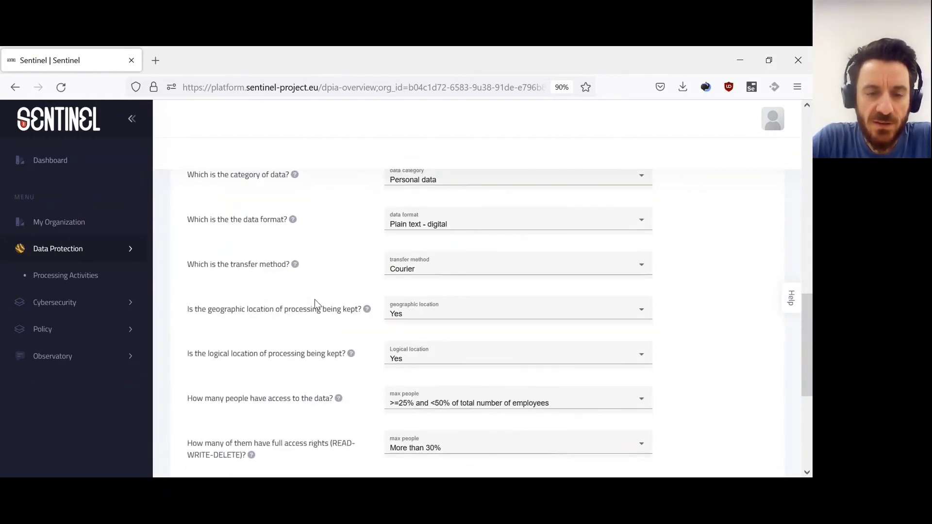
scroll(316, 303, "down", 2)
scroll(317, 304, "up", 6)
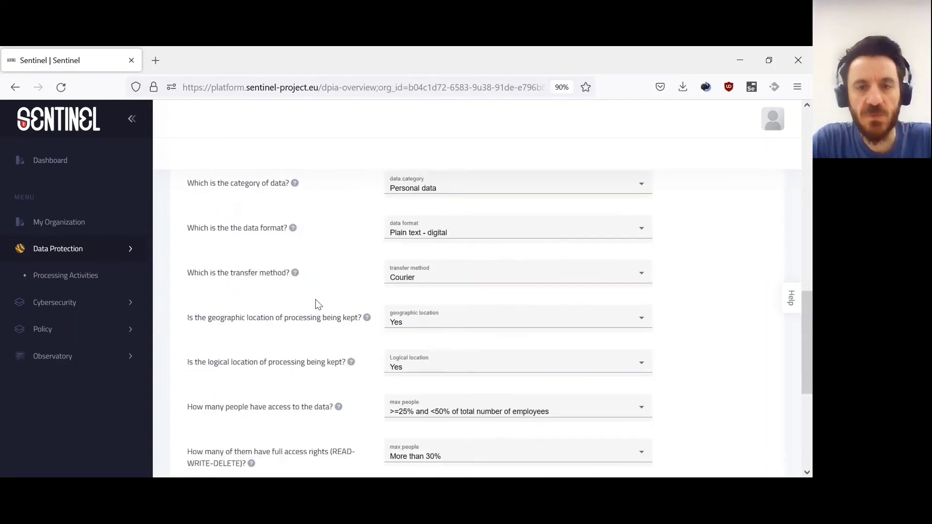
scroll(319, 308, "up", 3)
scroll(339, 314, "up", 6)
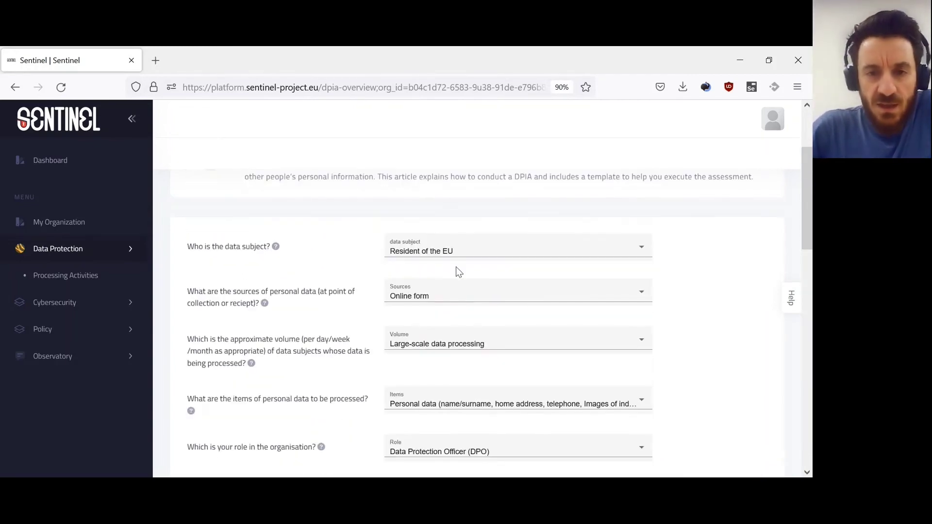
Check the data subject options, keep the prefilled answers, submit the DPIA assessment and acknowledge its completion.
left_click(474, 246)
left_click(340, 259)
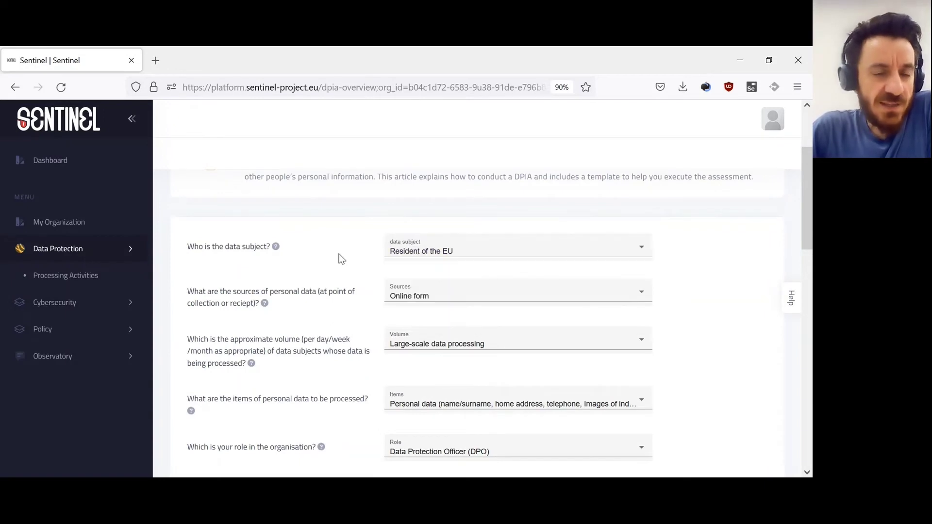
scroll(343, 265, "up", 2)
scroll(340, 266, "down", 15)
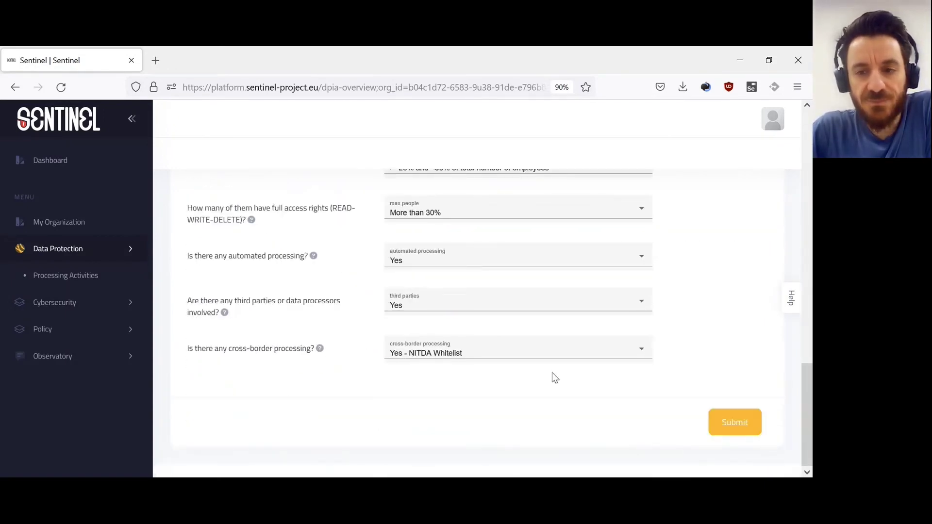
left_click(725, 418)
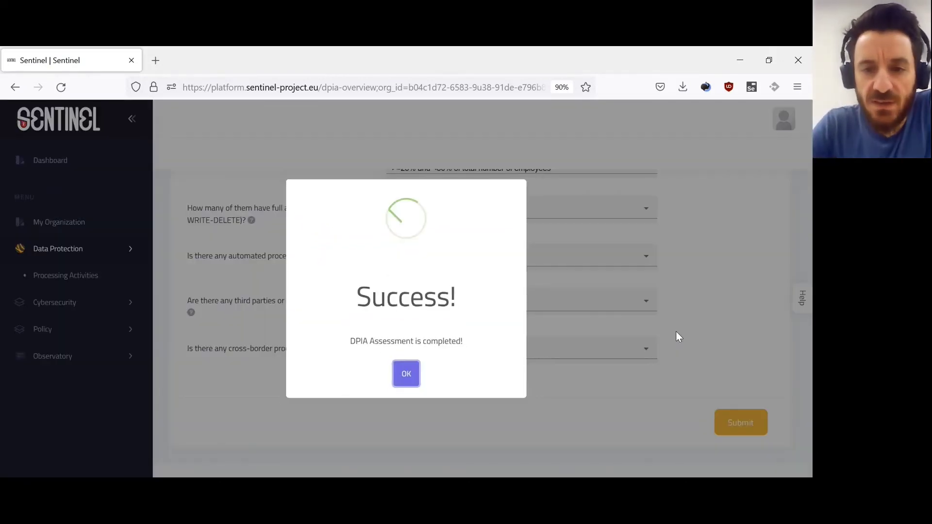
left_click(406, 374)
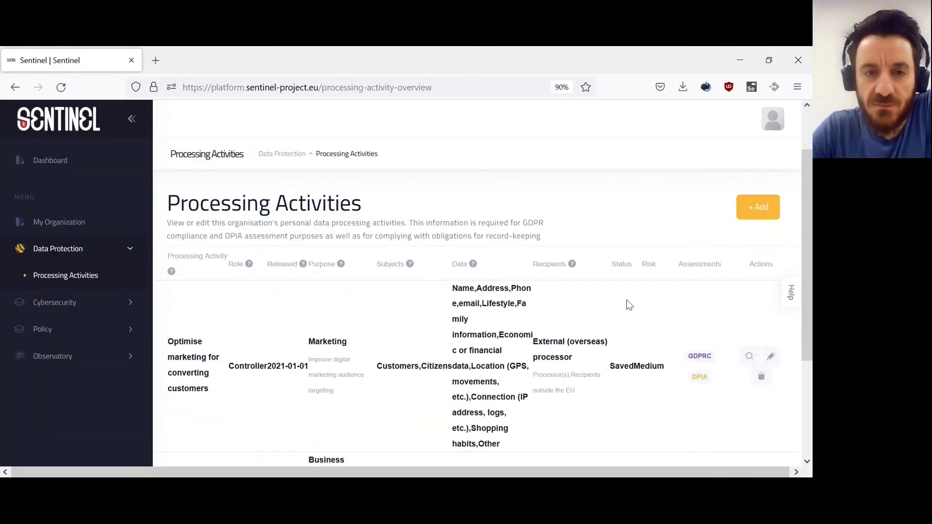
View the cybersecurity Simulation Environment with its asset selection, followed by the Airbus CyberRange page.
left_click(88, 301)
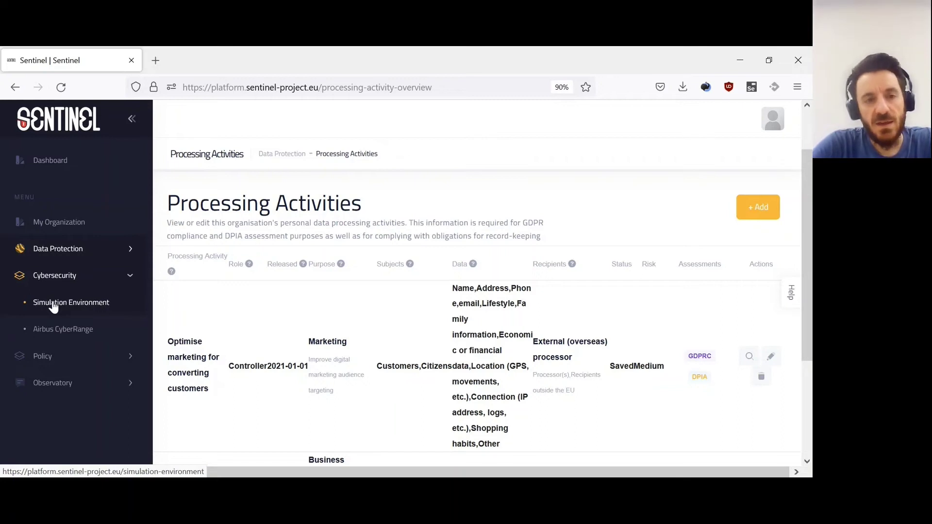
left_click(54, 307)
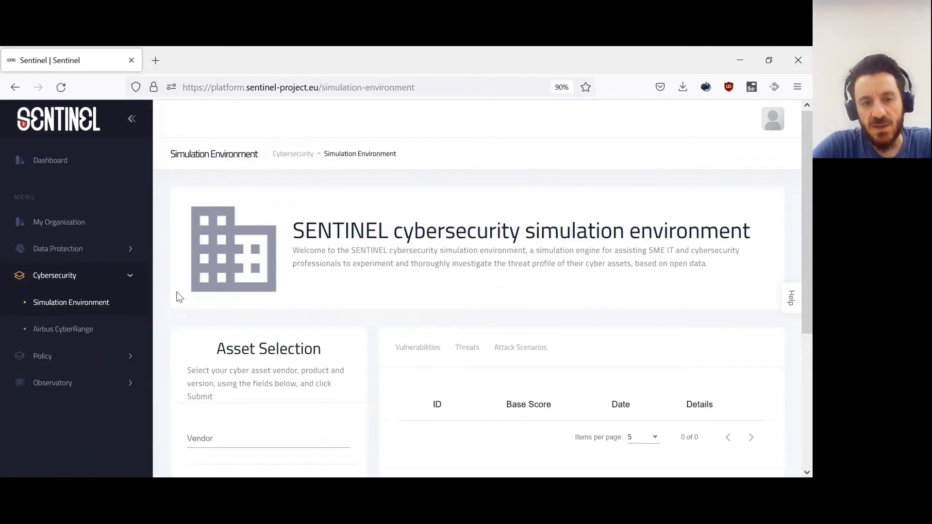
scroll(174, 292, "down", 1)
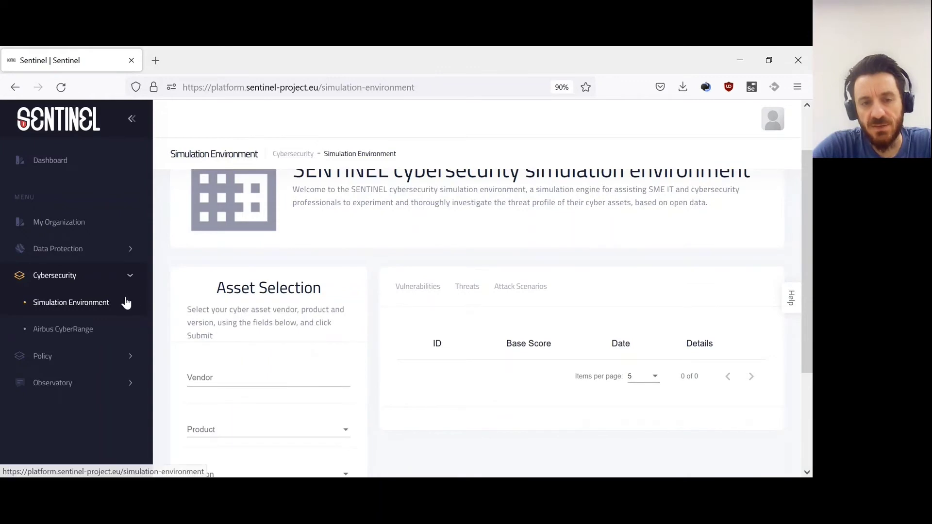
left_click(93, 334)
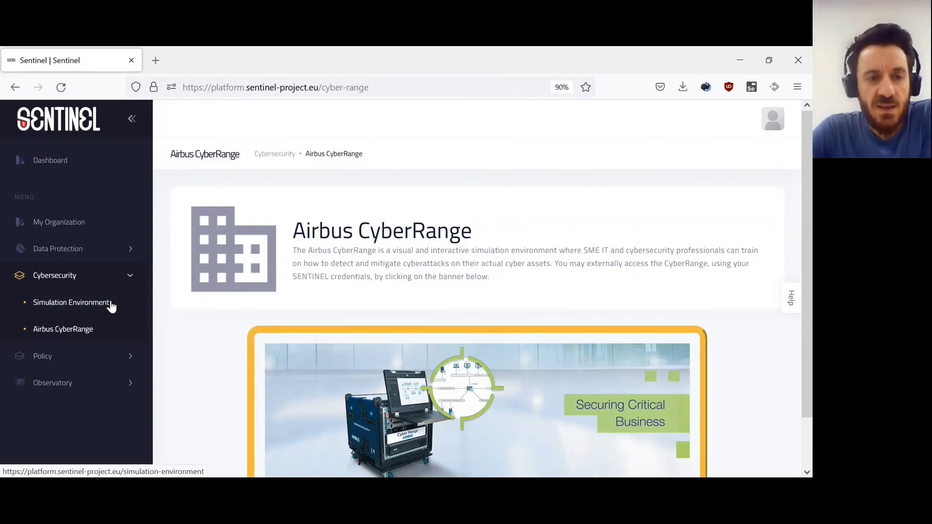
Return to the cybersecurity Simulation Environment and choose microsoft as the vendor of the cyber asset.
left_click(109, 303)
scroll(400, 236, "down", 3)
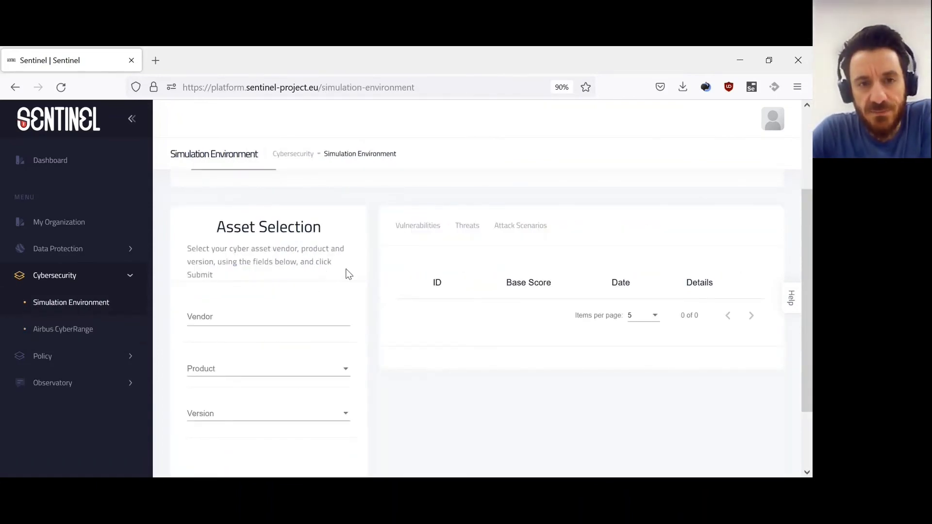
scroll(351, 266, "up", 2)
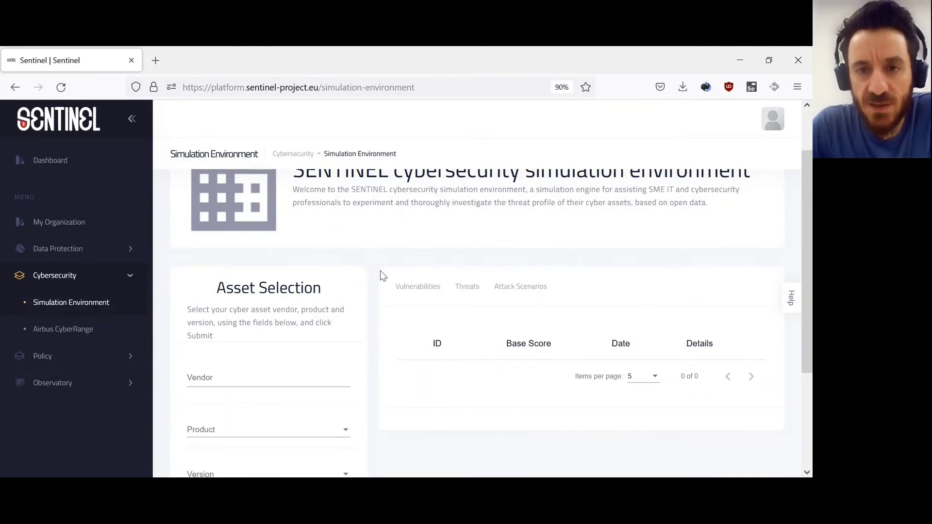
scroll(379, 275, "up", 2)
scroll(381, 275, "down", 4)
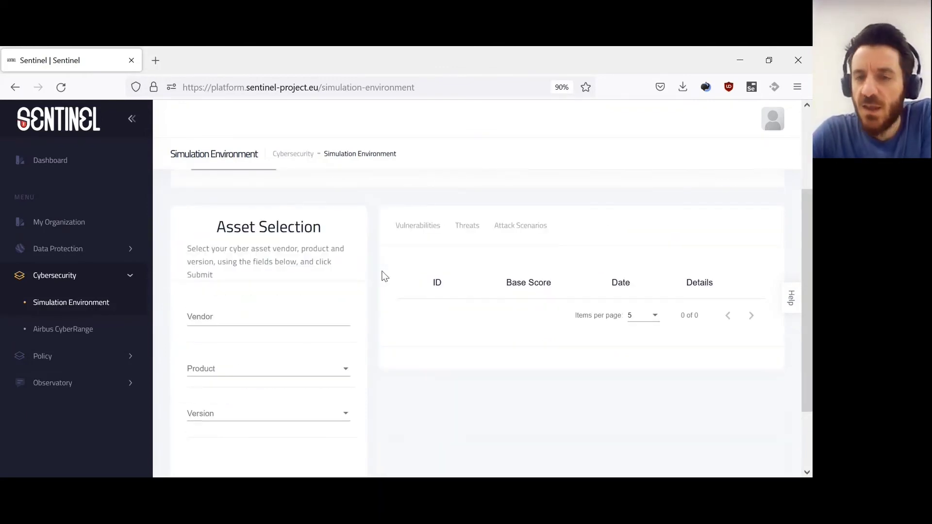
left_click(277, 313)
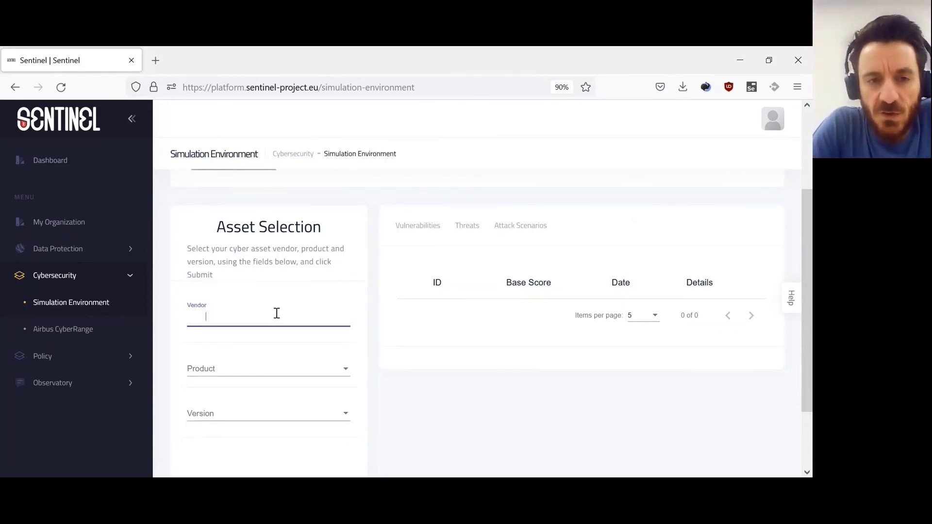
type("micro")
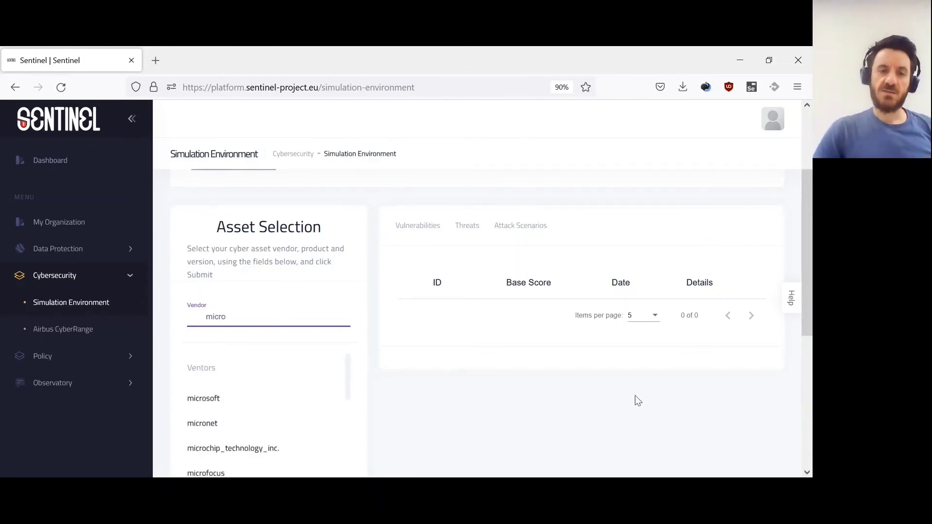
left_click(247, 398)
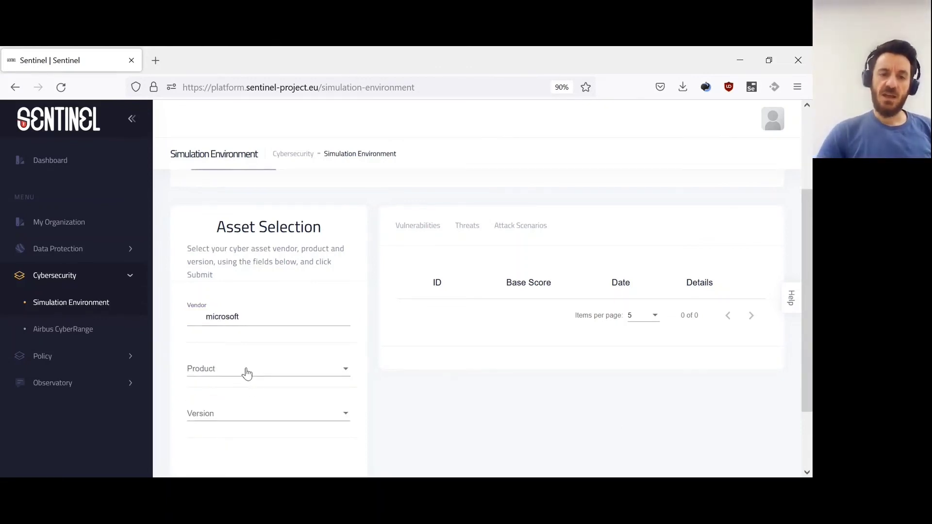
Select .net_framework as the asset's product and check which versions are offered for it.
left_click(246, 371)
left_click(252, 339)
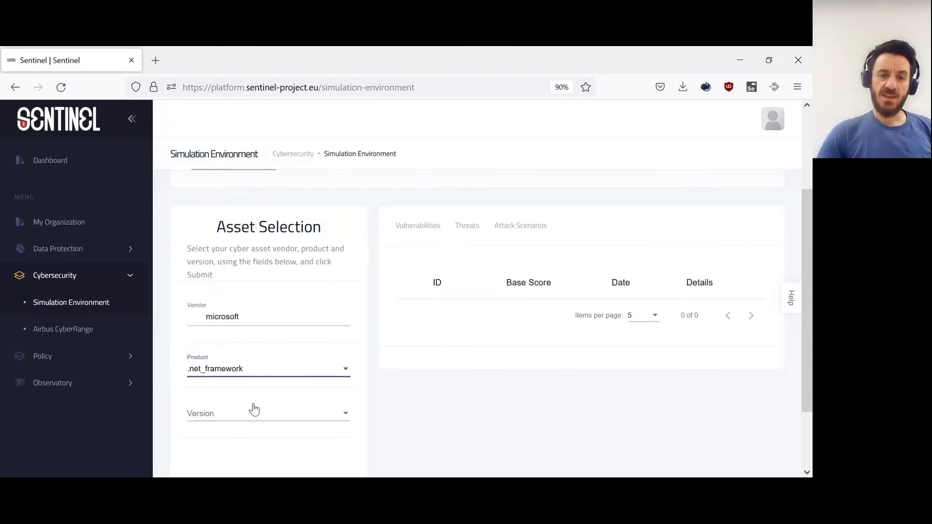
left_click(254, 410)
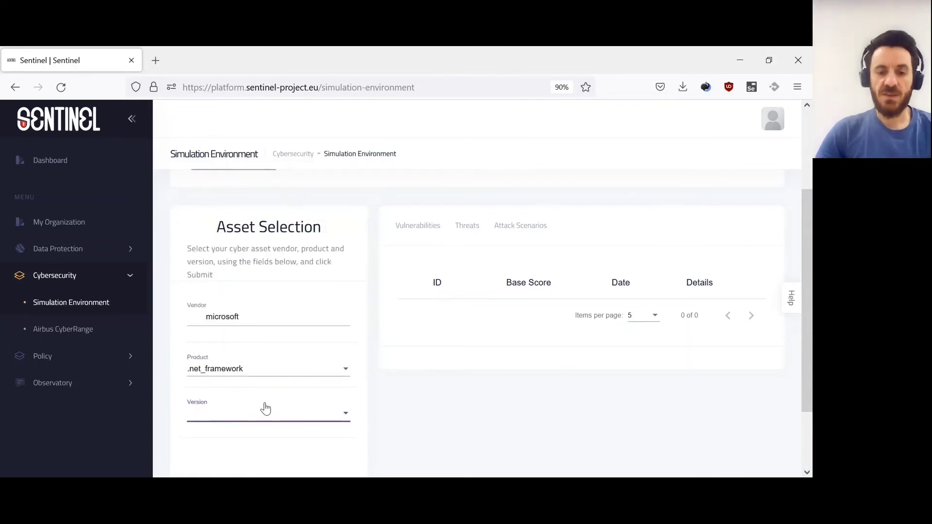
Change the asset's product to activex and check which versions are offered for it.
left_click(264, 371)
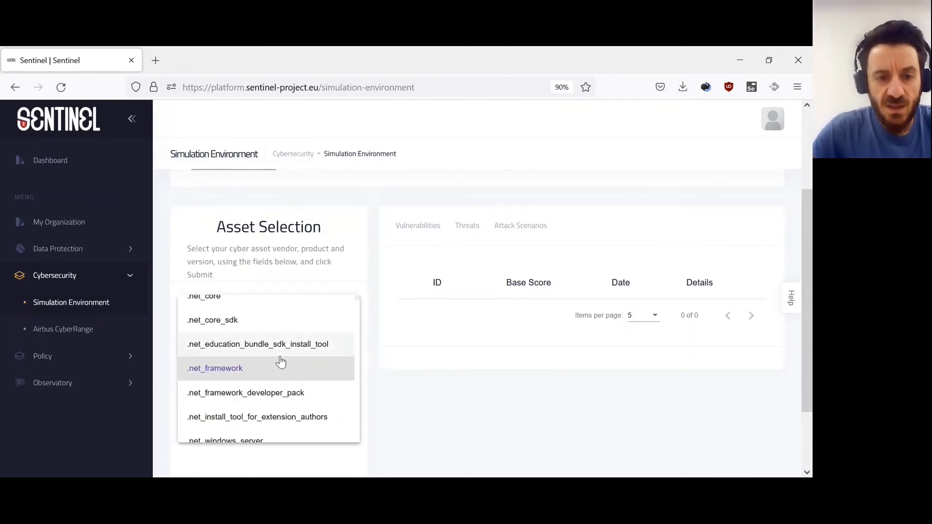
scroll(279, 369, "down", 3)
scroll(280, 368, "down", 4)
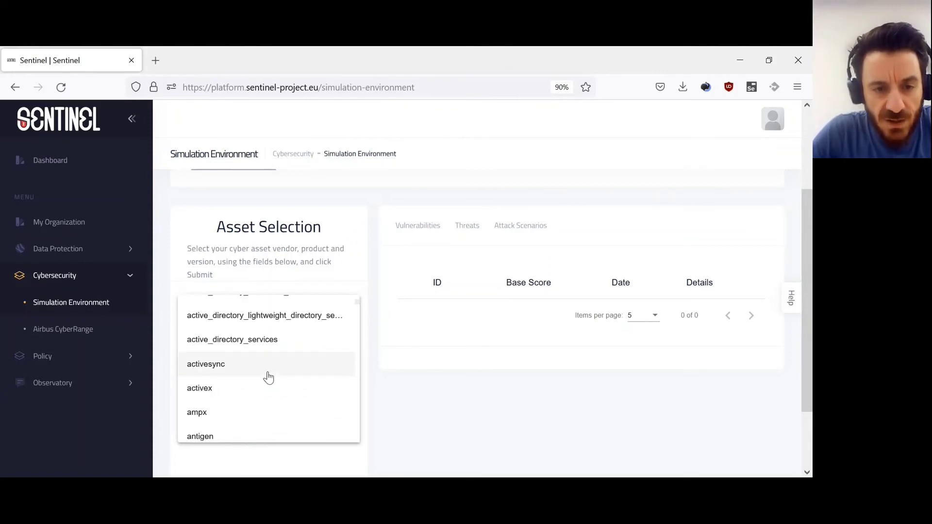
left_click(251, 387)
left_click(266, 420)
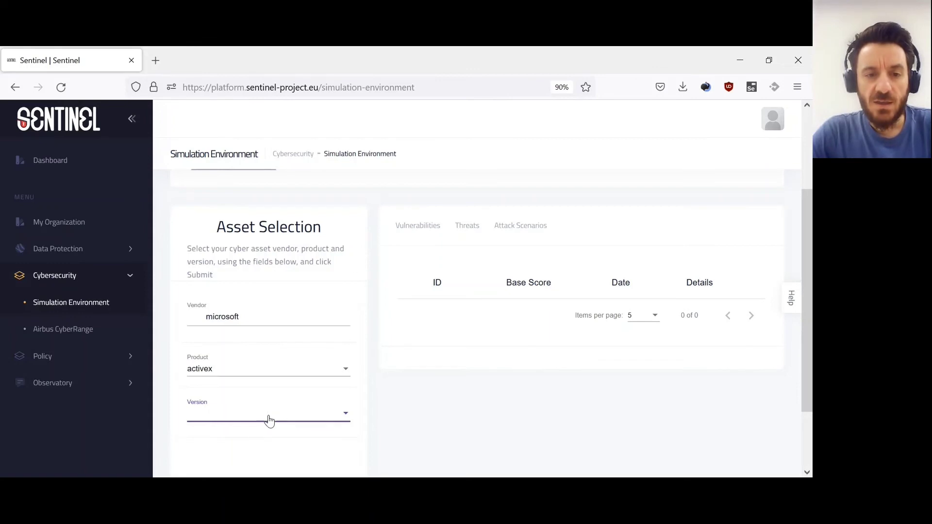
Browse the vendor's product list past the asp.net entries and close it without choosing another product.
left_click(268, 369)
scroll(282, 383, "down", 2)
scroll(287, 390, "down", 5)
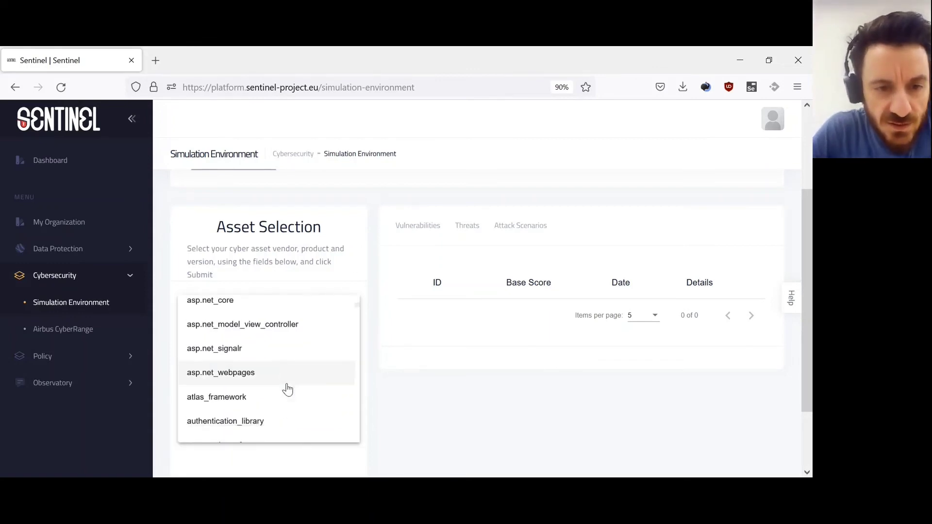
scroll(286, 389, "up", 1)
scroll(322, 374, "up", 6)
left_click(380, 383)
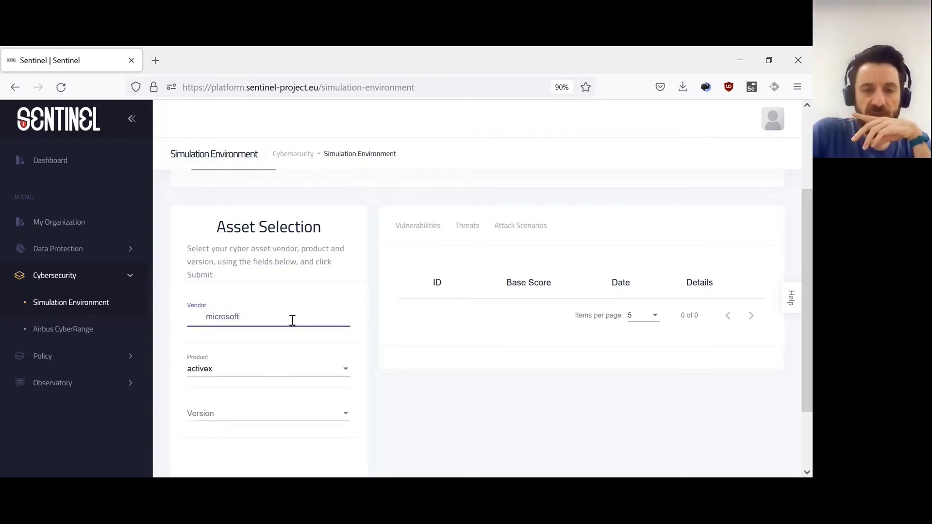
Switch the asset's product to antigen and check its available versions.
left_click(309, 376)
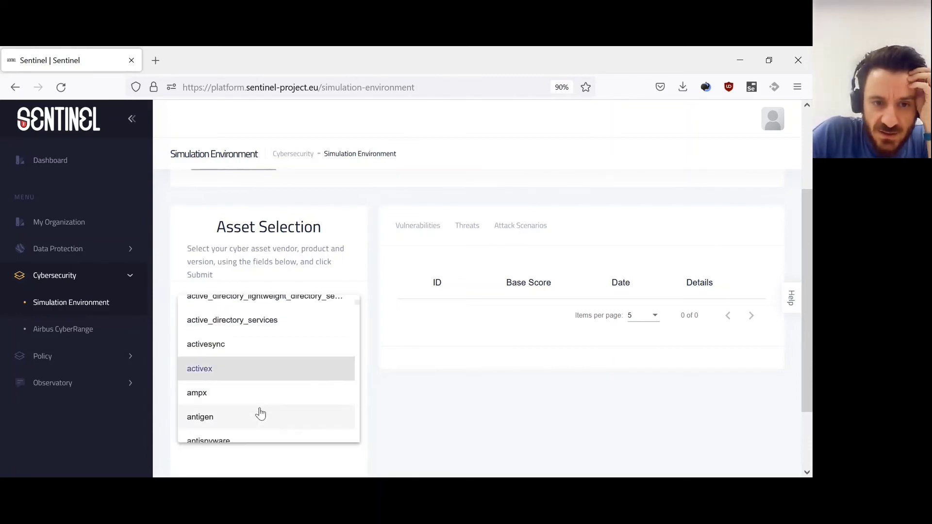
left_click(260, 414)
left_click(299, 417)
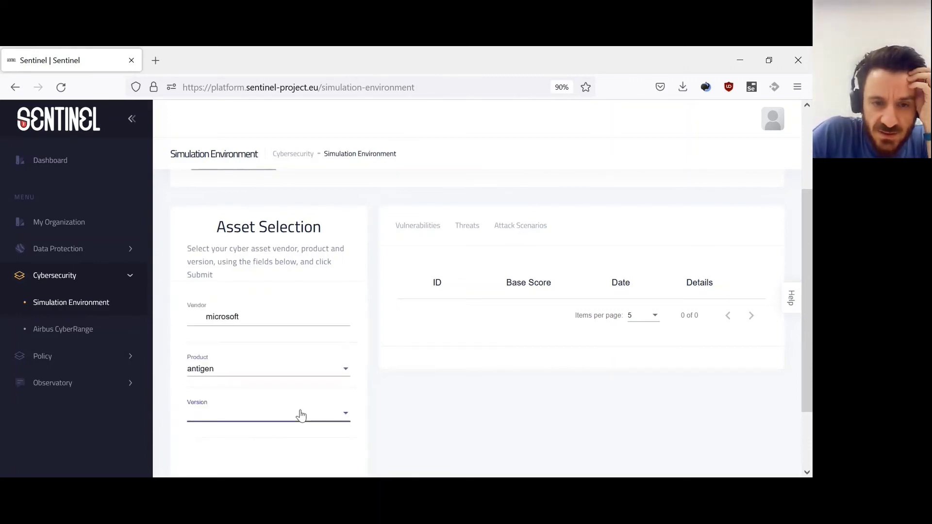
left_click(295, 373)
left_click(342, 329)
left_click(337, 316)
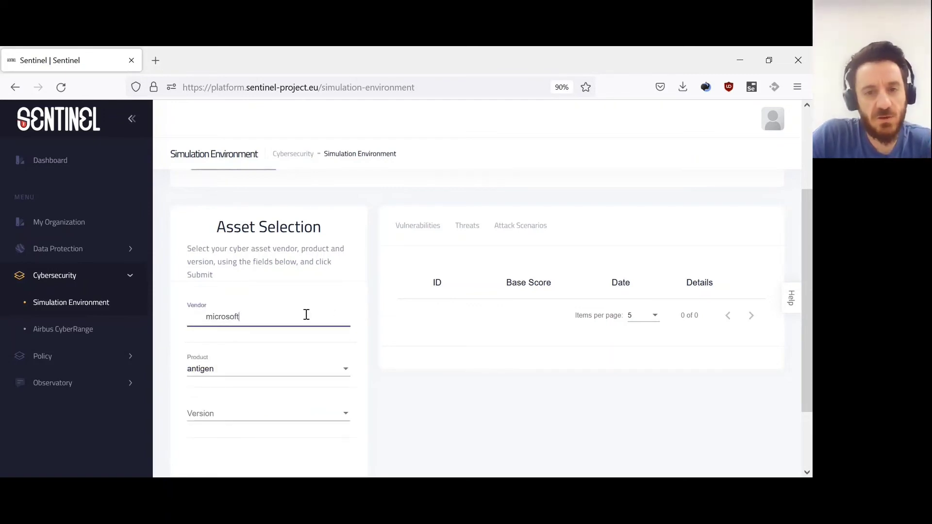
left_click(431, 229)
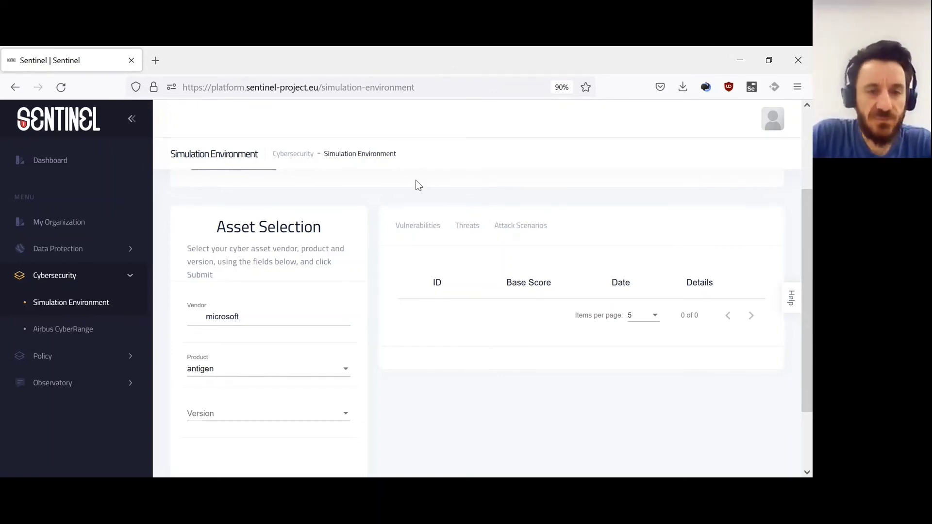
Clear the asset's vendor entry and enter micro in its place.
double_click(282, 316)
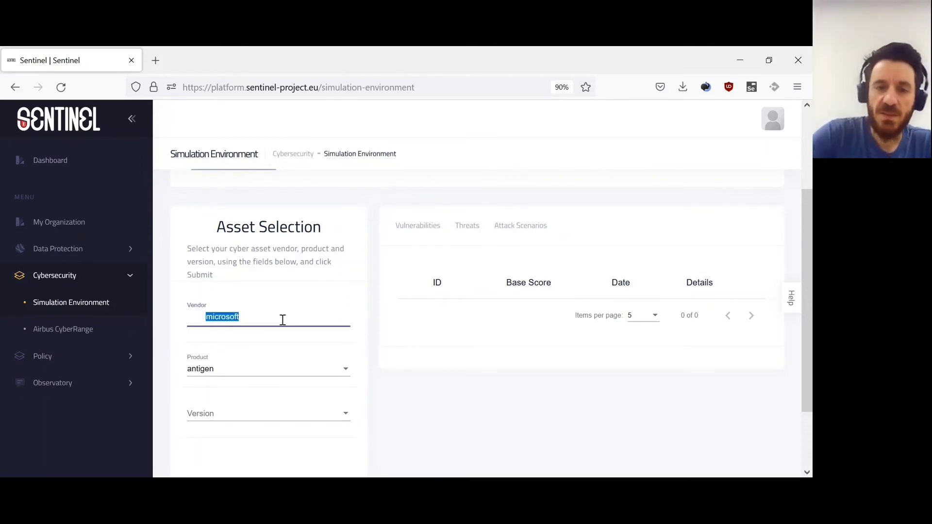
key("BackSpace")
left_click(271, 370)
left_click(273, 370)
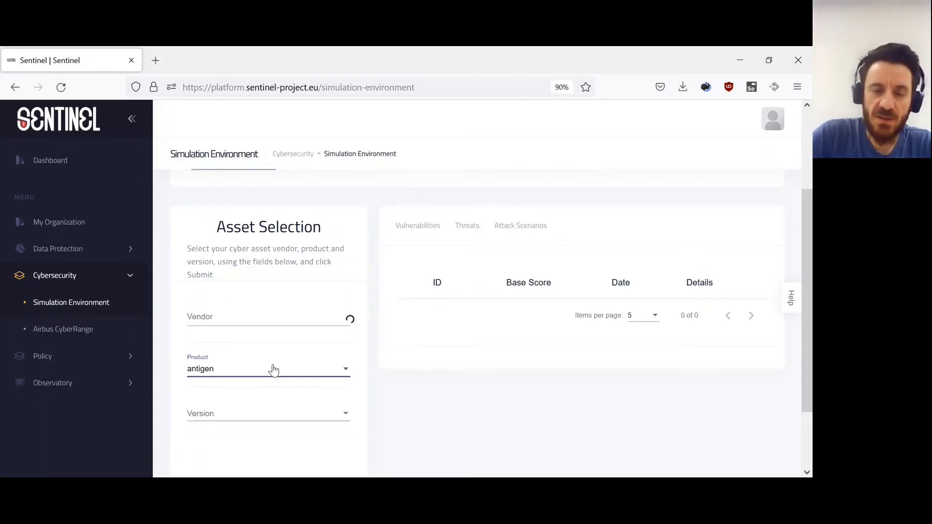
left_click(291, 317)
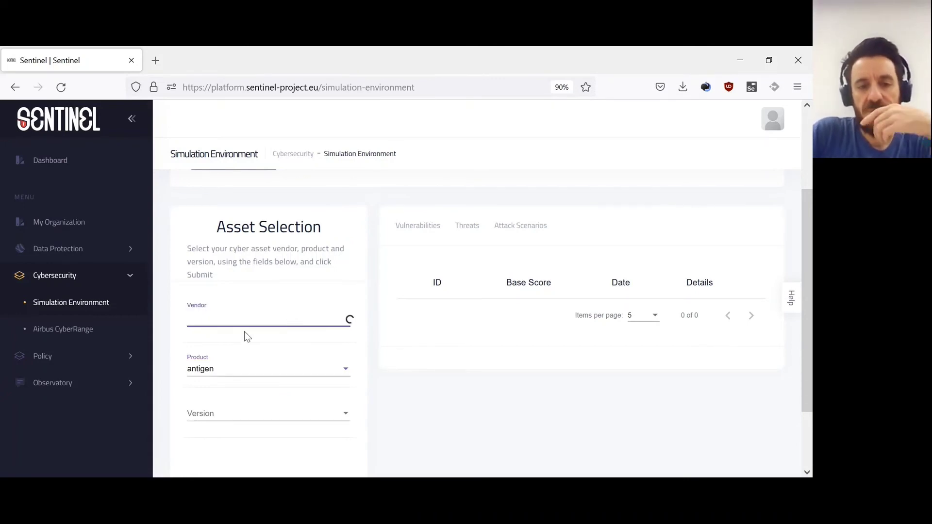
type("micro")
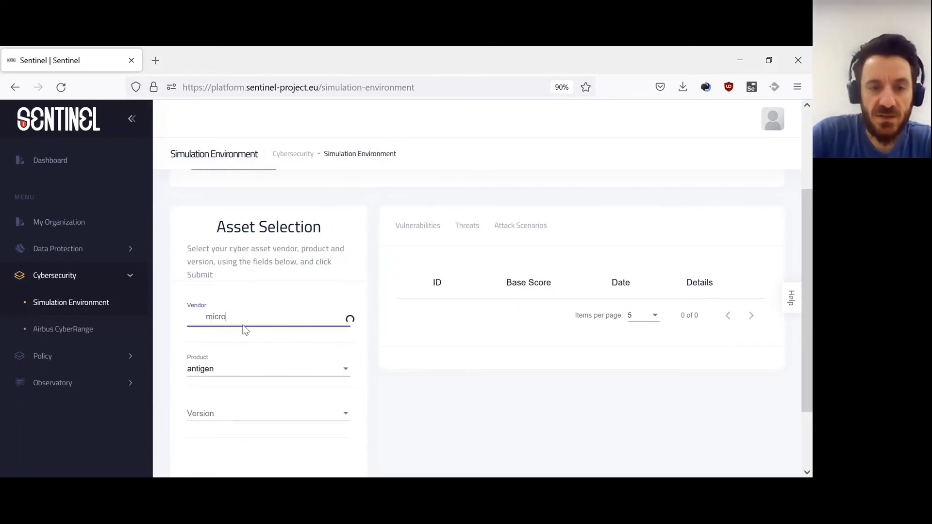
Find windows_10 in the product list and set it as the asset's product.
left_click(260, 368)
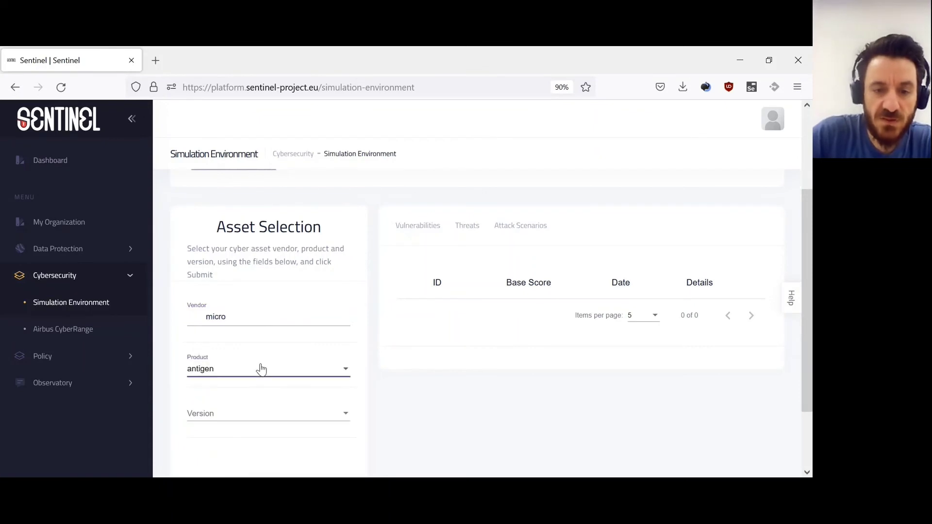
left_click(261, 369)
left_click(252, 371)
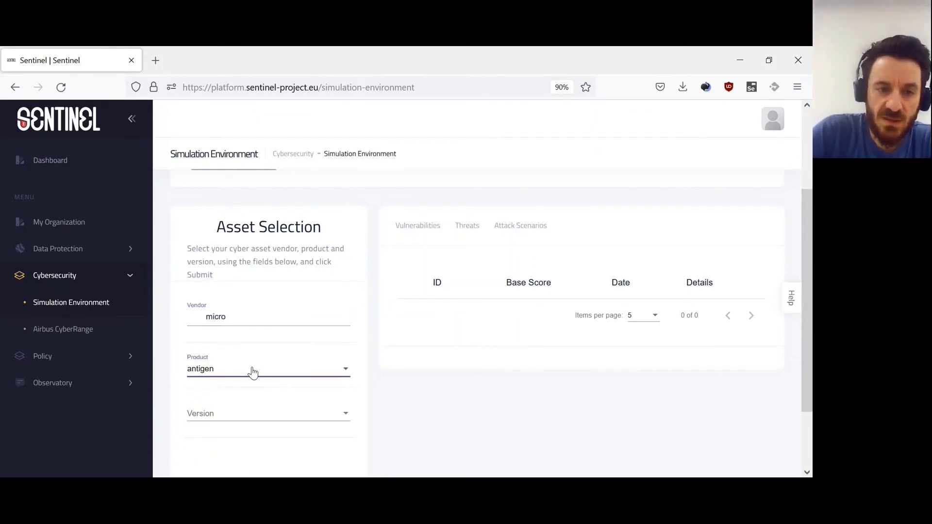
left_click(210, 372)
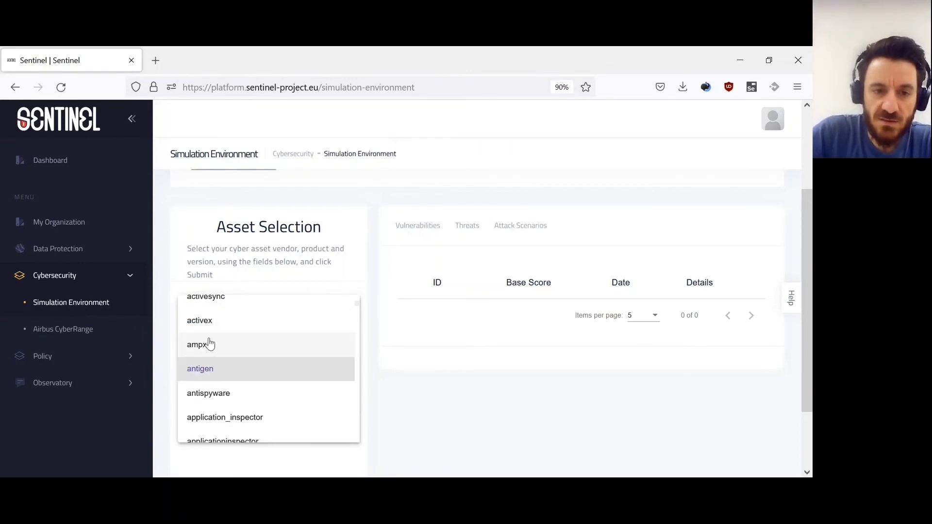
scroll(268, 329, "down", 5)
left_click_drag(360, 304, 336, 406)
scroll(320, 389, "down", 15)
scroll(271, 359, "up", 5)
scroll(259, 324, "up", 2)
left_click(252, 335)
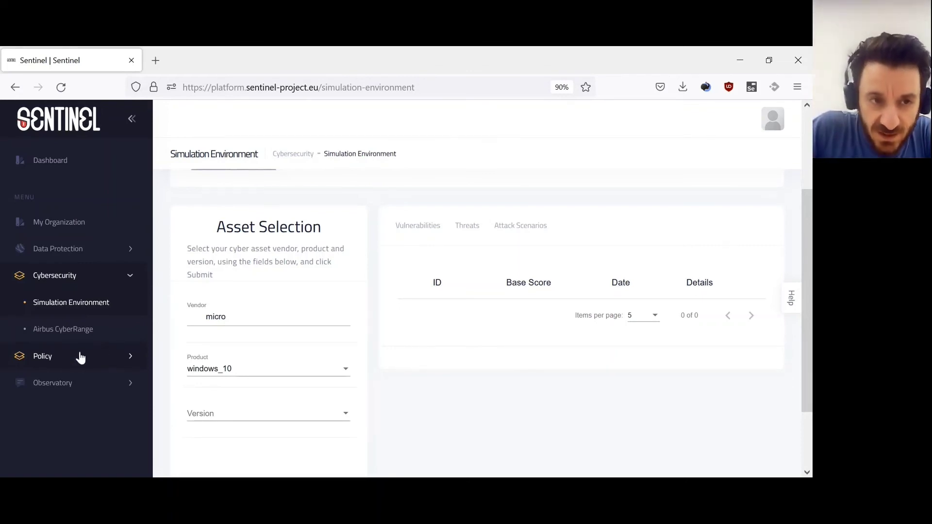
Leave the simulation environment and open the policy recommendations page with its self-assessment results.
left_click(95, 259)
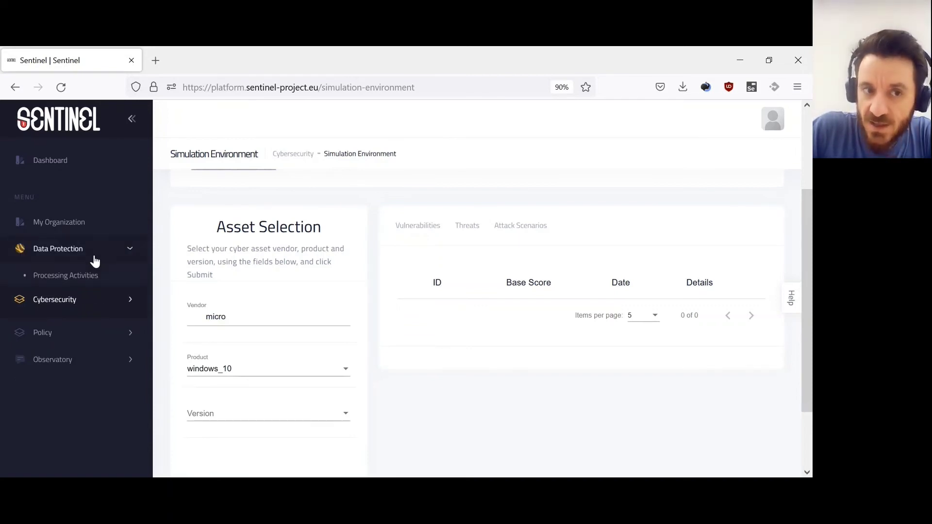
left_click(78, 280)
left_click(72, 302)
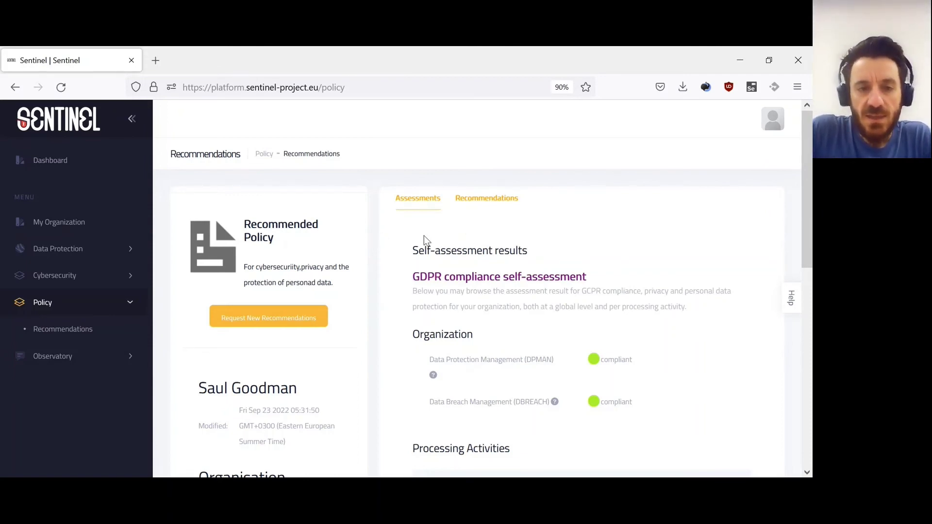
scroll(424, 235, "down", 1)
left_click(297, 256)
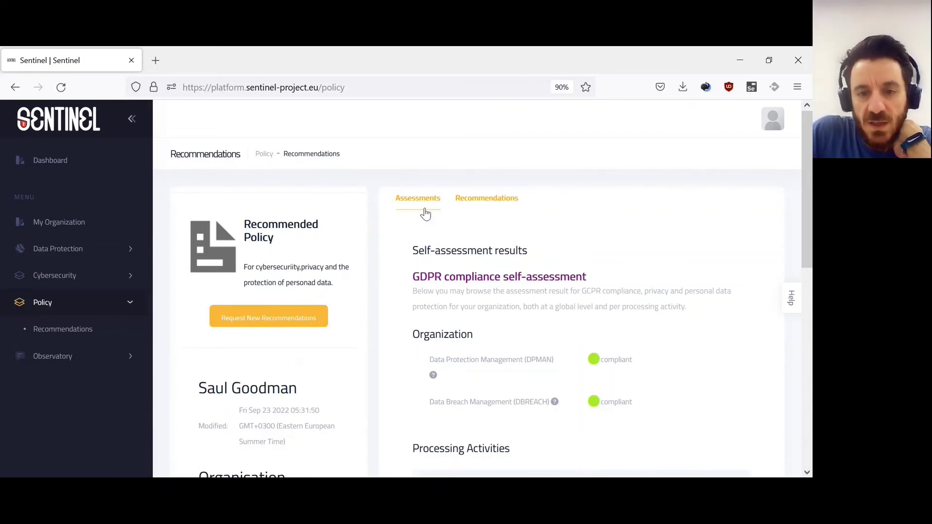
Review the organisation details and compare the GDPR process compliance ratings of the processing activities, from RECORD to CONSENT.
scroll(427, 214, "down", 4)
scroll(369, 202, "down", 1)
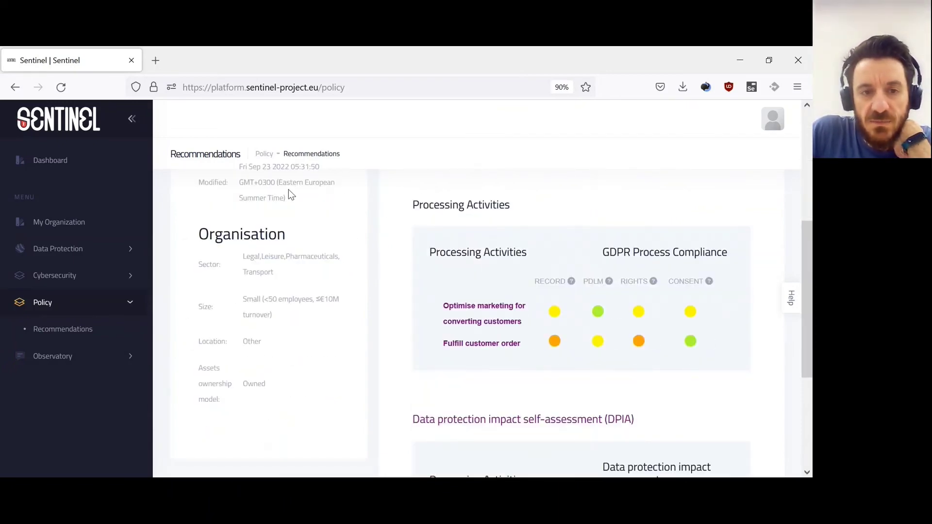
scroll(267, 186, "down", 3)
scroll(330, 191, "up", 2)
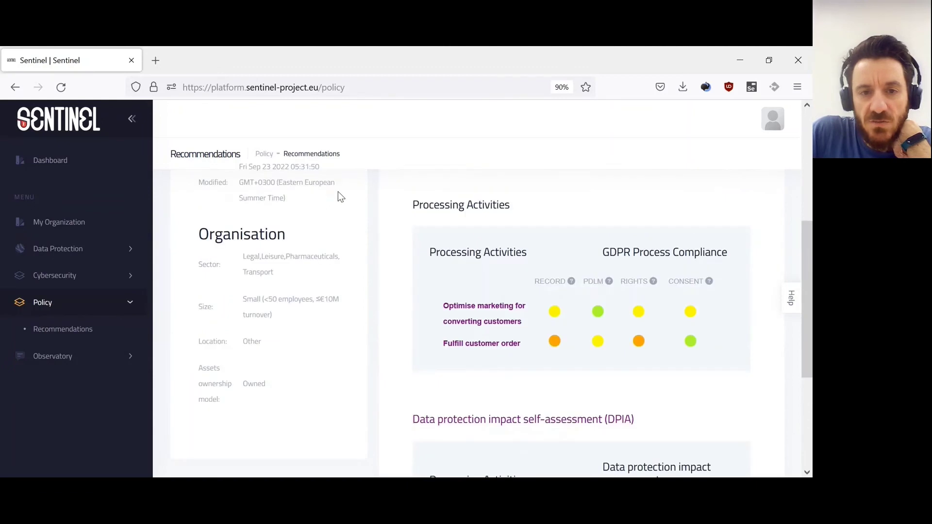
scroll(482, 278, "up", 1)
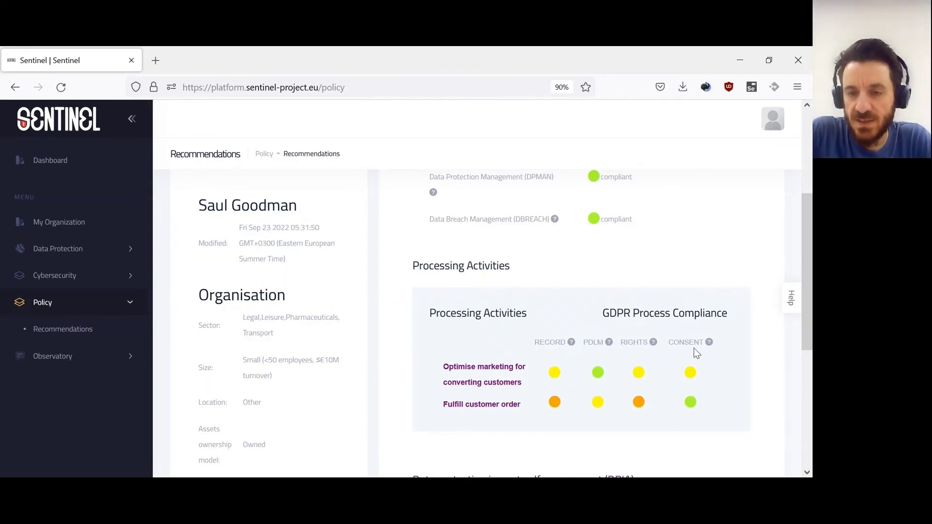
double_click(552, 343)
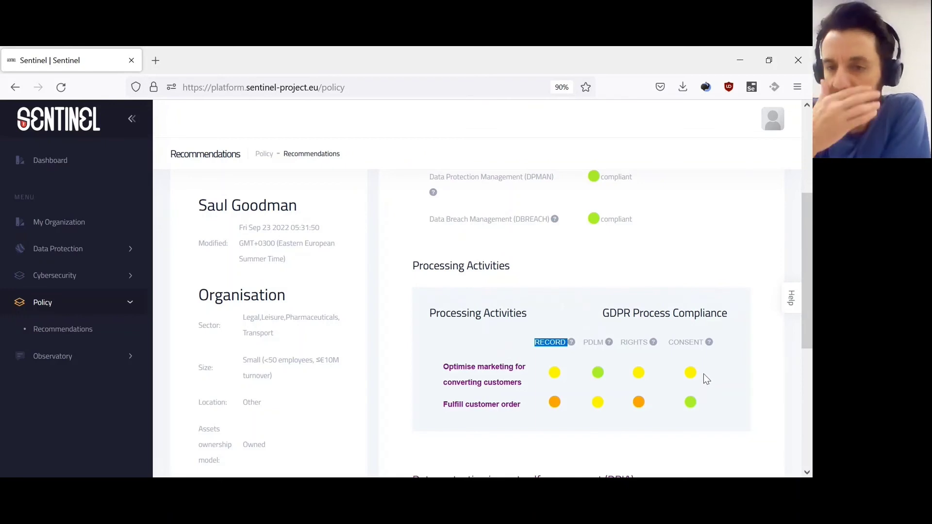
Examine the DPIA self-assessment risks per processing activity, then return to the organization's GDPR compliance self-assessment.
scroll(704, 375, "down", 5)
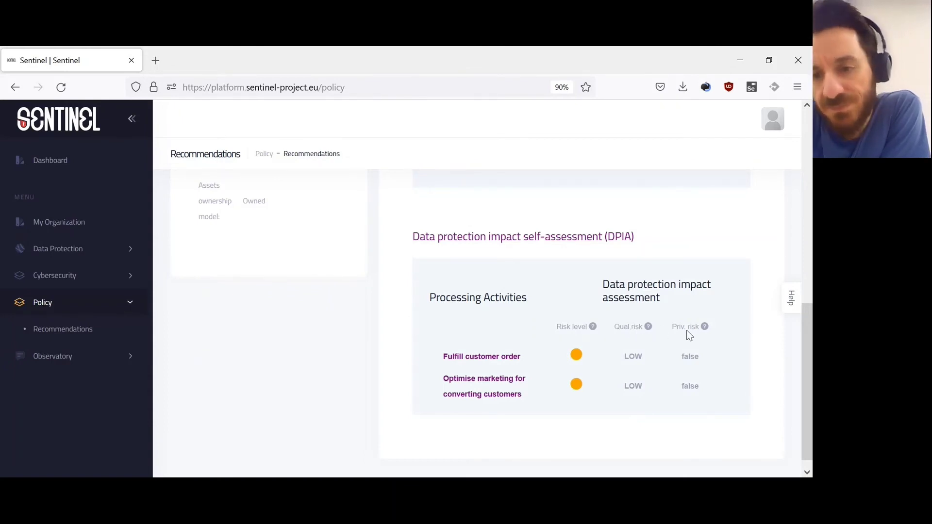
scroll(688, 331, "up", 10)
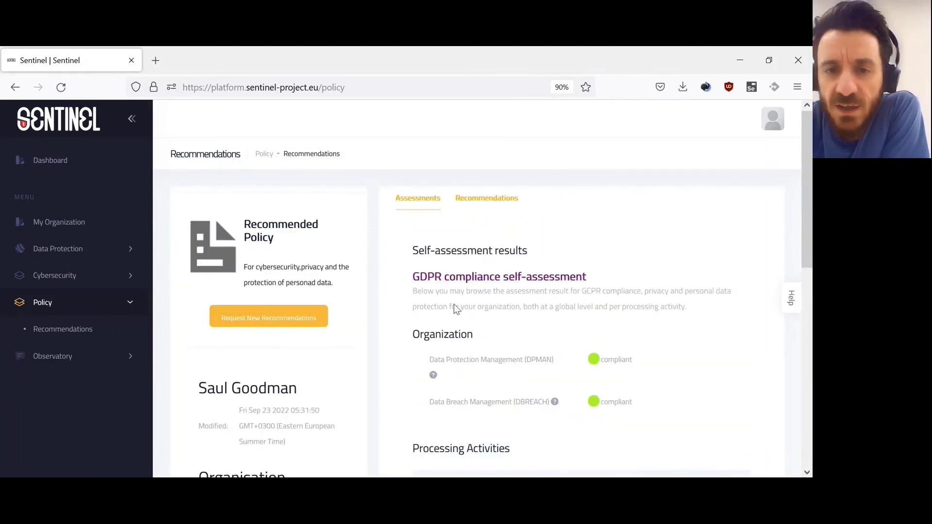
left_click_drag(413, 276, 510, 342)
left_click(490, 308)
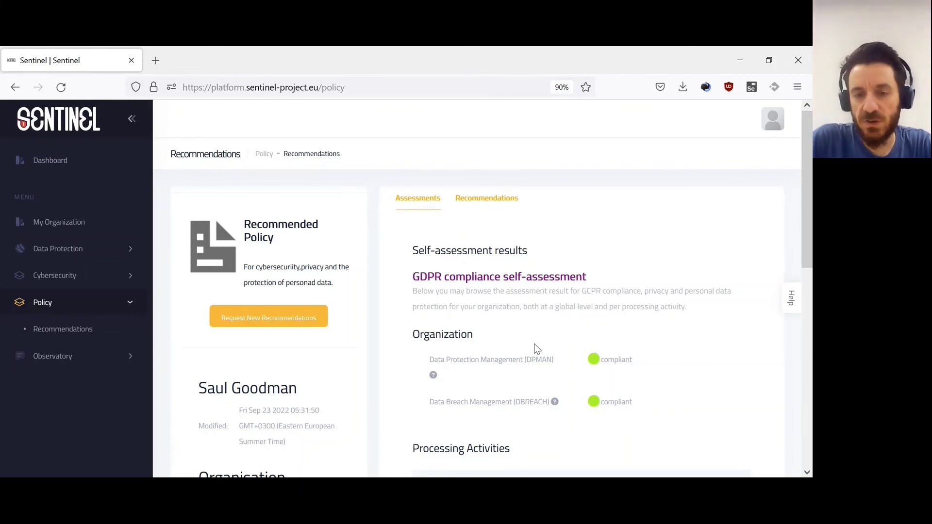
Check the organization-level GDPR compliance ratings for Data Protection Management (DPMAN) and Data Breach Management (DBREACH).
left_click_drag(433, 359, 630, 422)
left_click(648, 408)
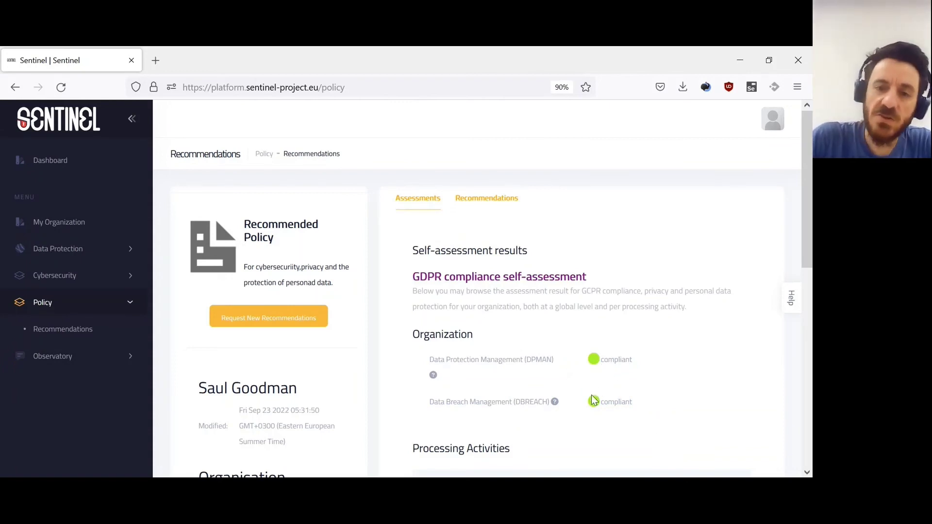
scroll(608, 376, "down", 2)
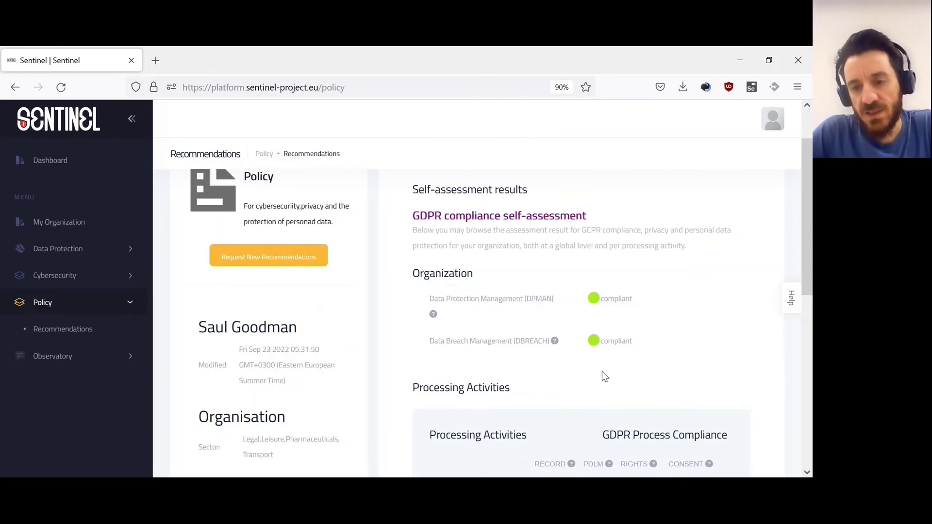
scroll(592, 369, "up", 2)
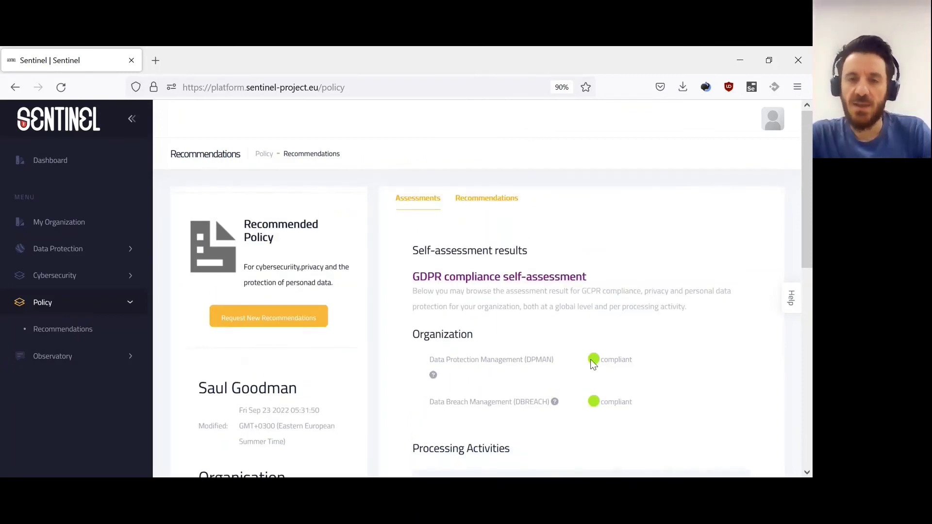
Show the recommended measures, tools and training material and review the global OTM categories from O1 to T10.
left_click(501, 200)
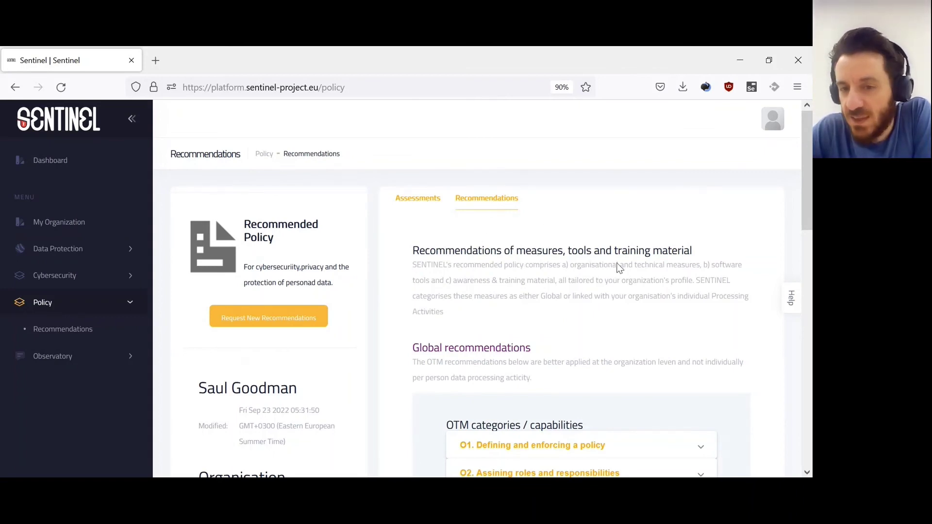
scroll(620, 268, "down", 1)
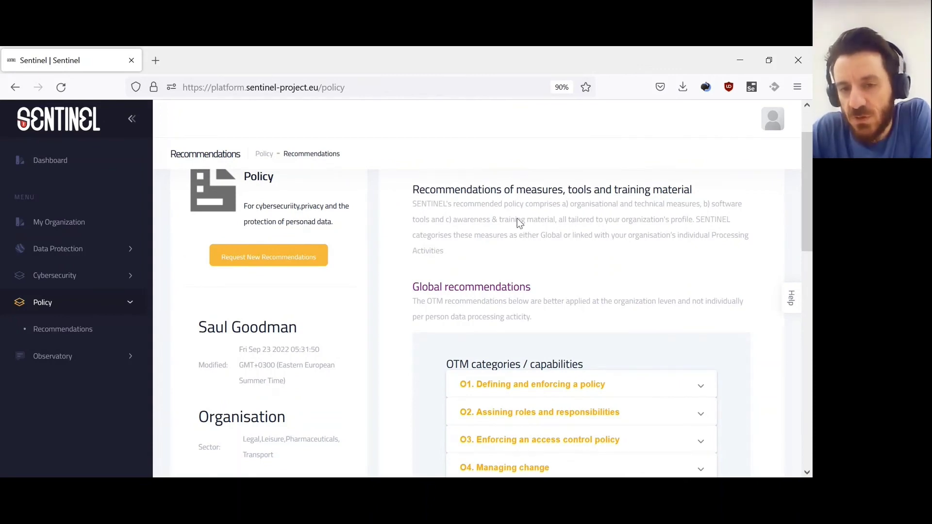
scroll(517, 221, "down", 1)
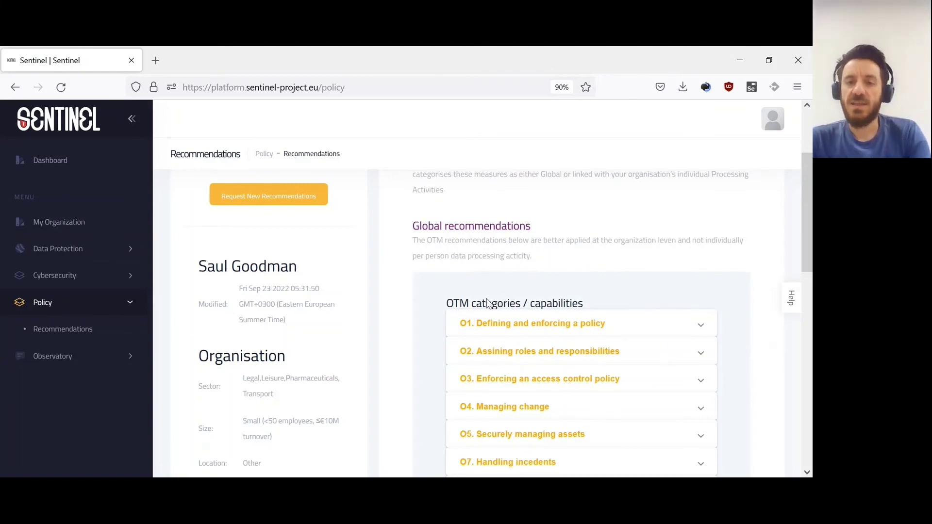
scroll(489, 312, "down", 4)
scroll(489, 318, "up", 1)
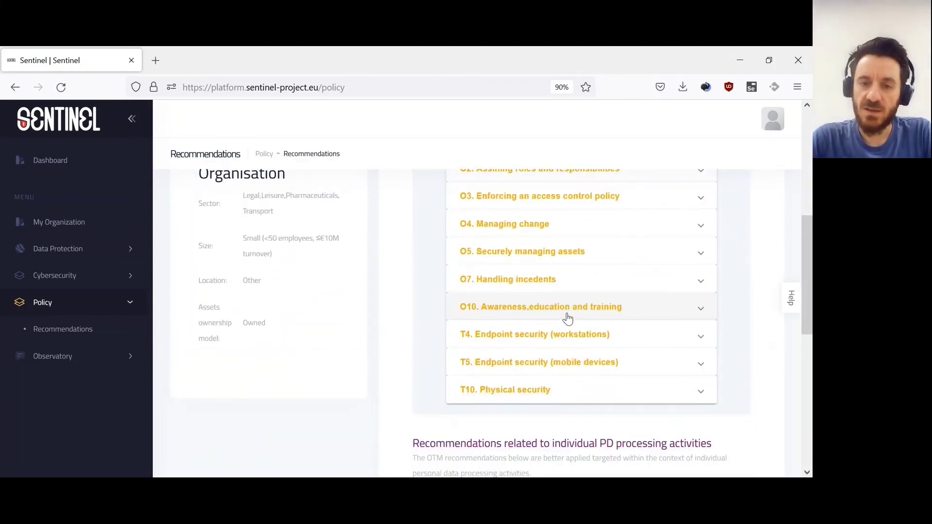
scroll(603, 316, "up", 2)
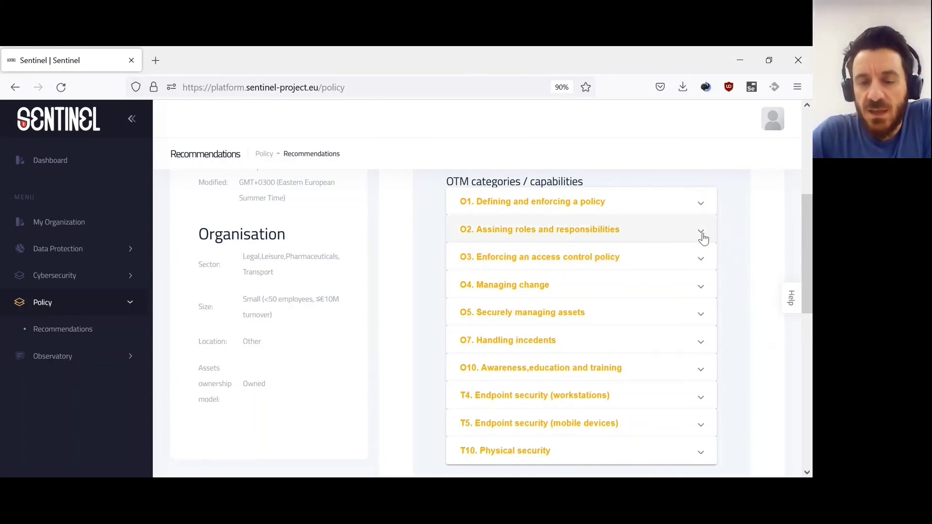
Expand O1, Defining and enforcing a policy, and read its measures O1.L.2 and O1.L.1 with the suggested software and tools.
left_click(702, 209)
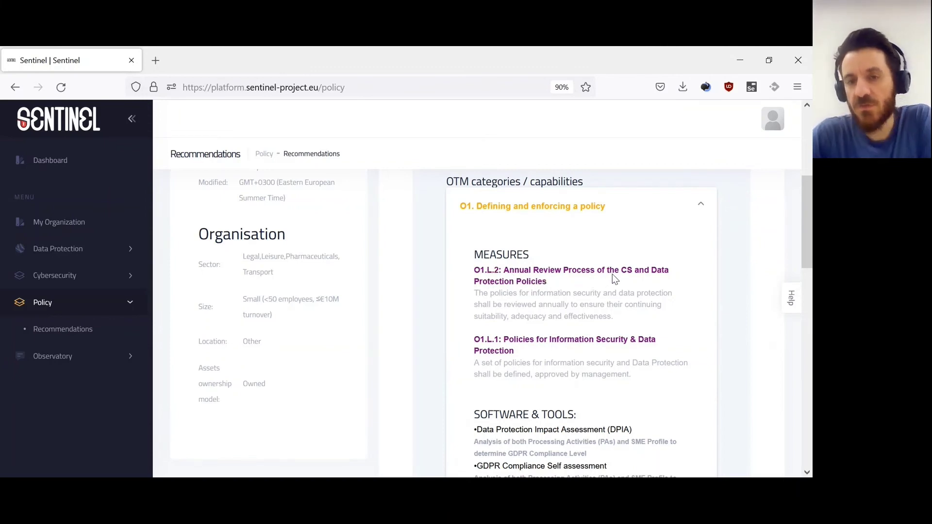
scroll(607, 280, "down", 2)
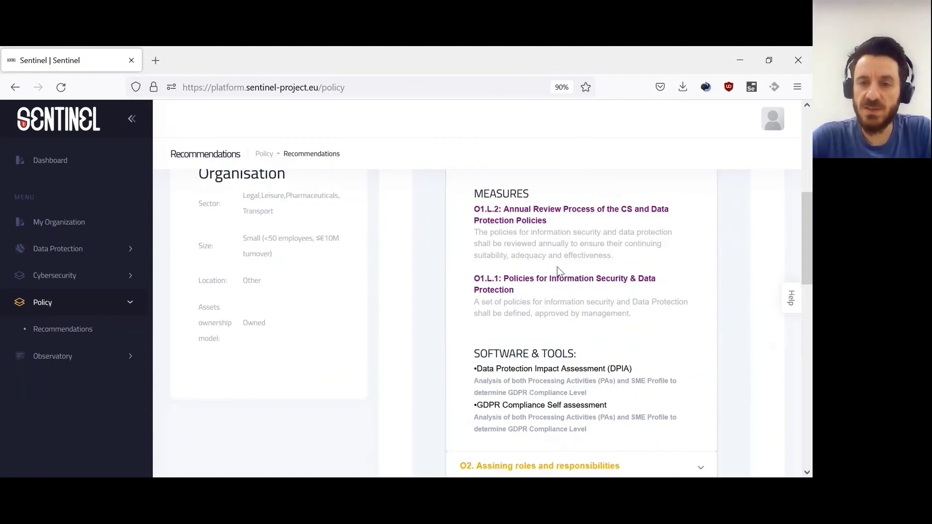
left_click_drag(507, 233, 558, 253)
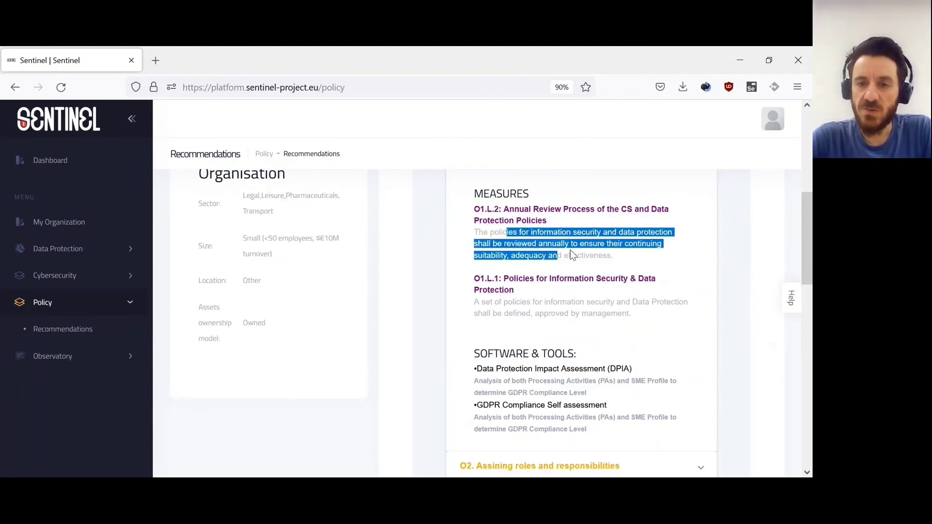
left_click(624, 264)
left_click_drag(629, 258, 475, 226)
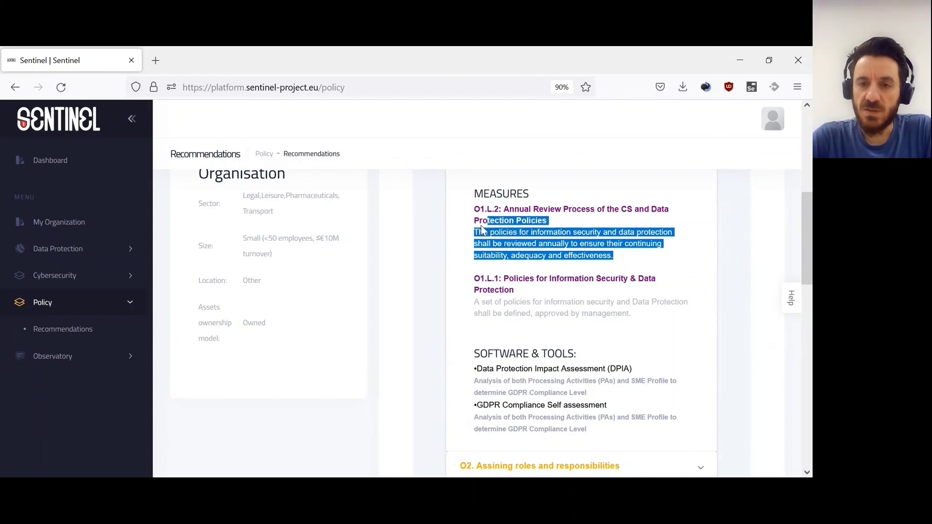
scroll(482, 240, "down", 1)
scroll(487, 239, "down", 2)
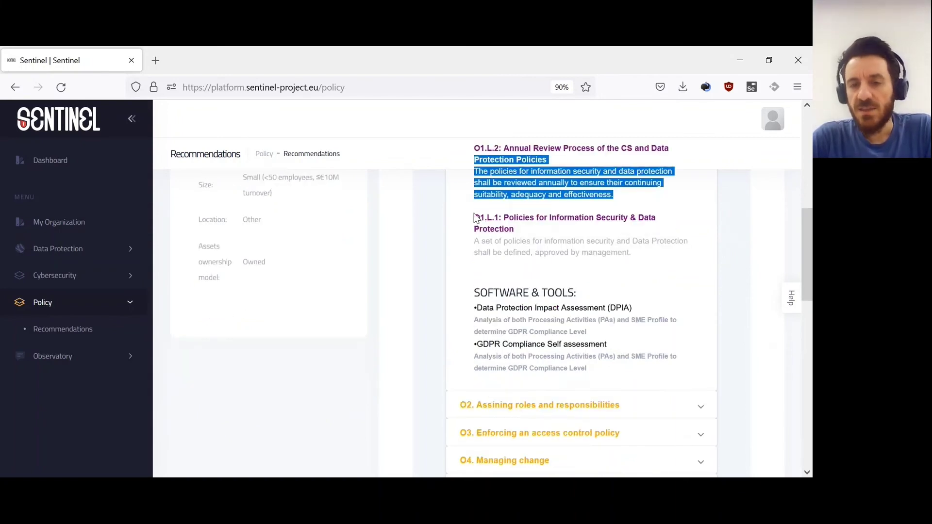
left_click_drag(528, 231, 505, 222)
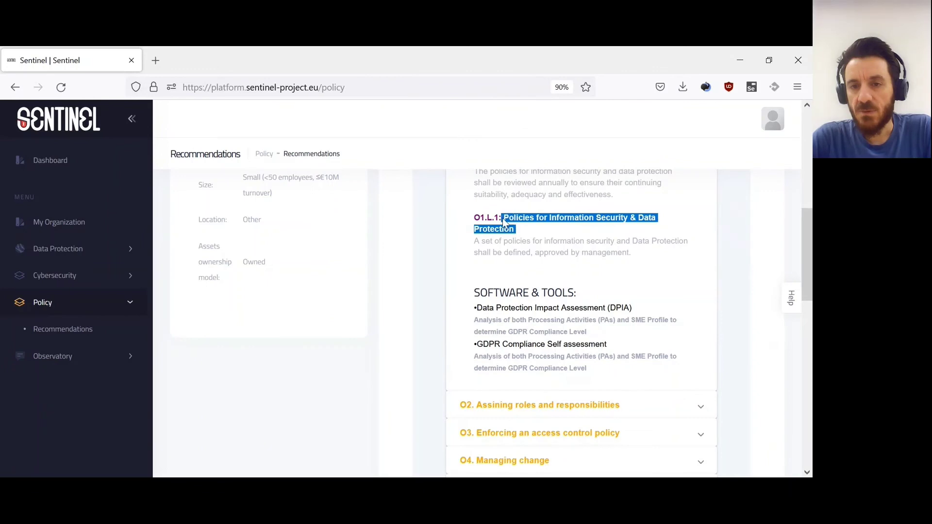
left_click(606, 254)
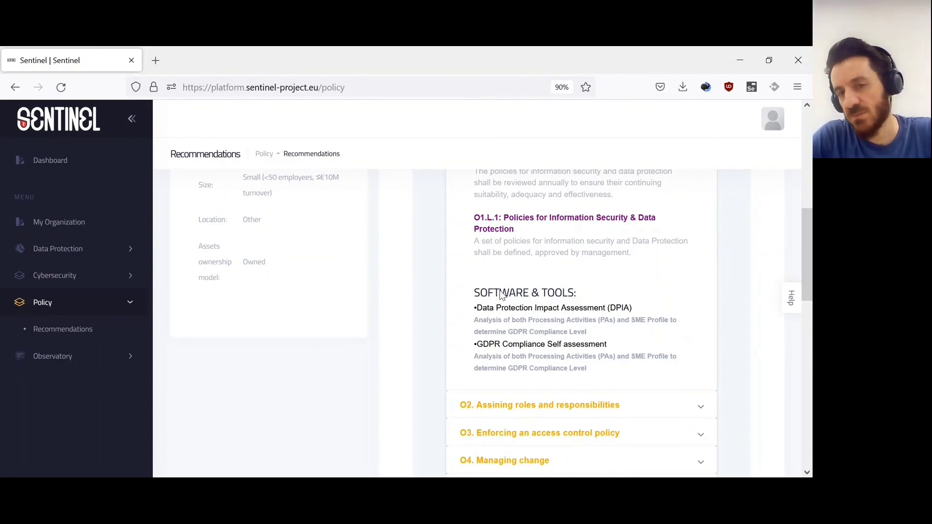
Expand the O2 roles and responsibilities and O3 access control policy categories and read their measures and tools.
scroll(504, 307, "down", 2)
left_click(534, 343)
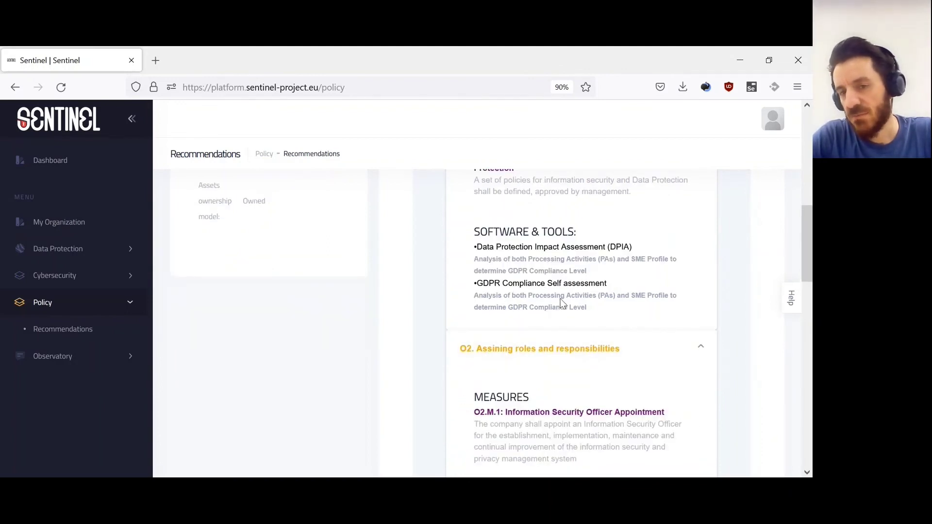
scroll(561, 301, "down", 6)
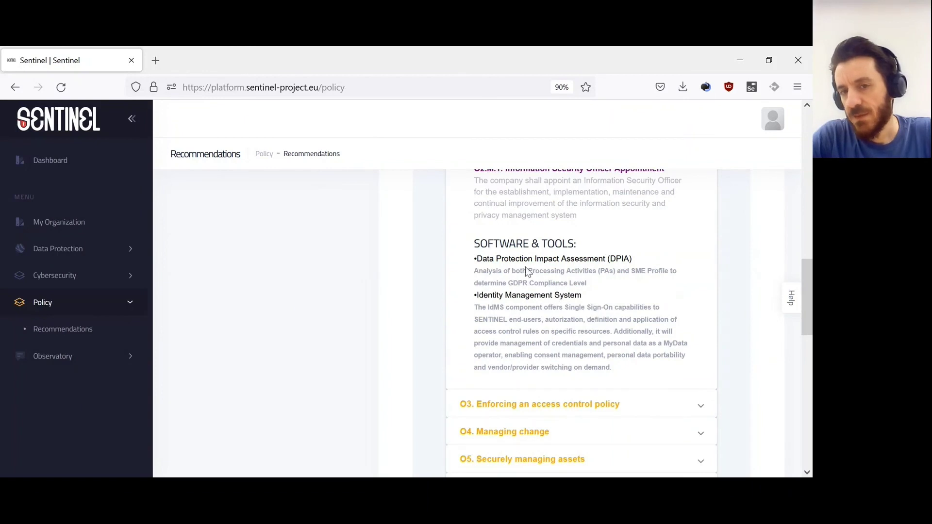
scroll(544, 294, "up", 2)
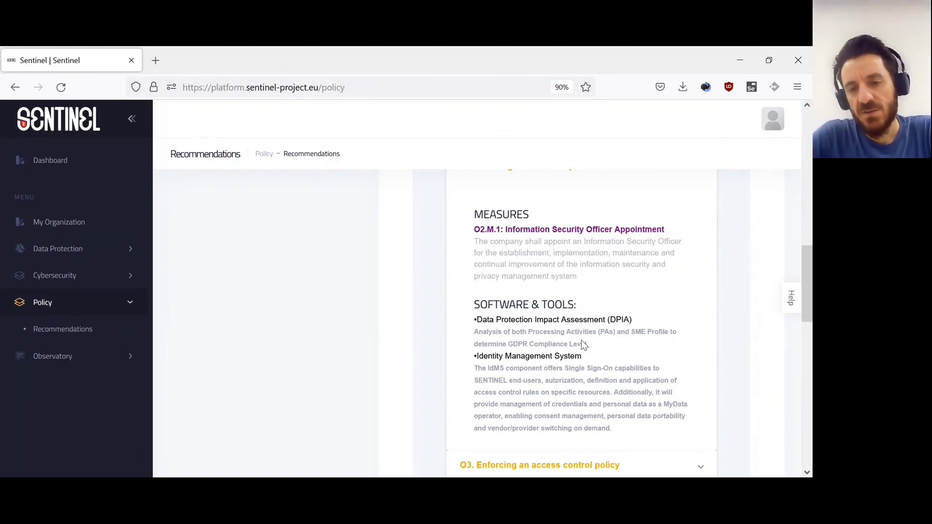
scroll(578, 351, "down", 3)
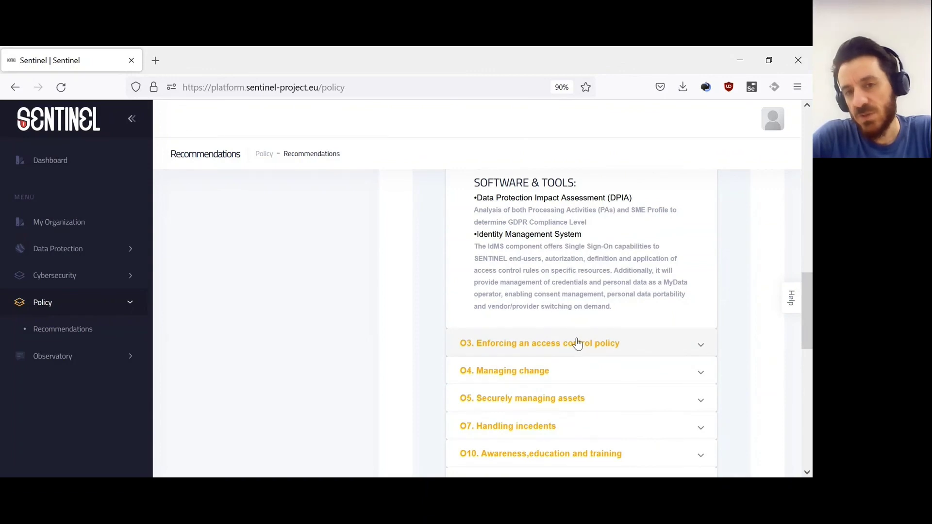
left_click(578, 344)
scroll(602, 323, "down", 4)
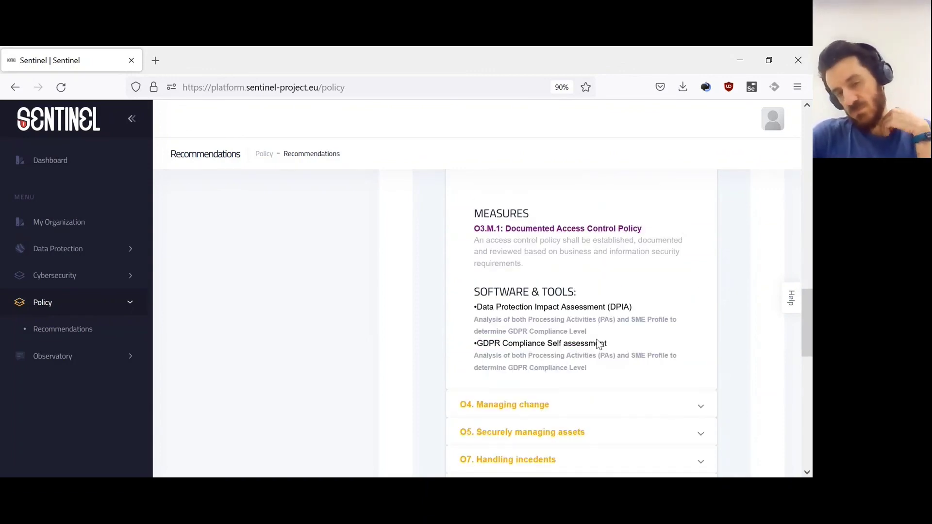
Look through the remaining global categories and the OTM categories related to individual PD processing activities, down to T9 Data disposal.
scroll(598, 344, "down", 1)
scroll(594, 343, "down", 2)
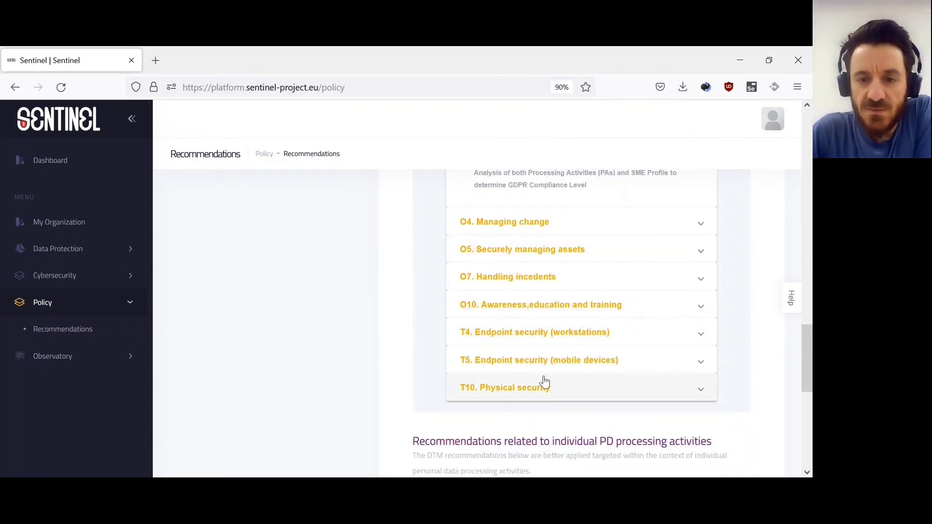
scroll(553, 369, "down", 1)
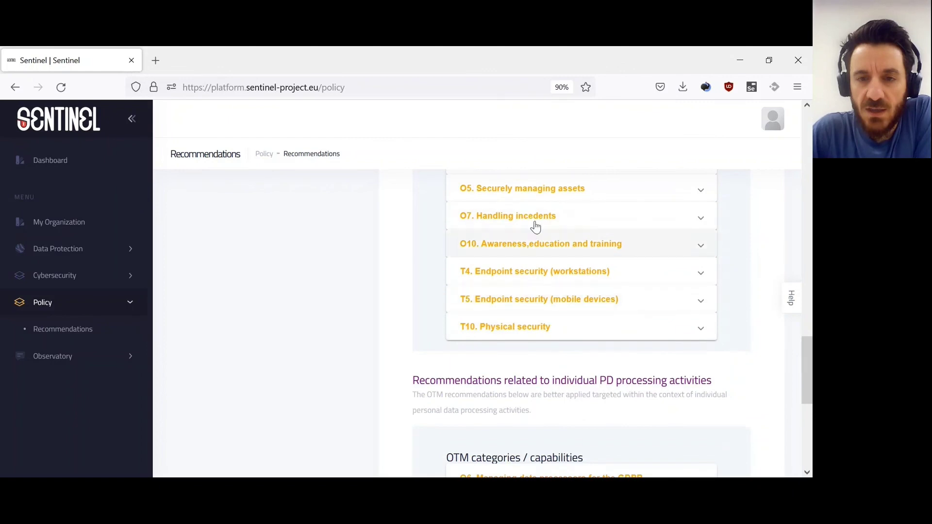
scroll(540, 260, "down", 2)
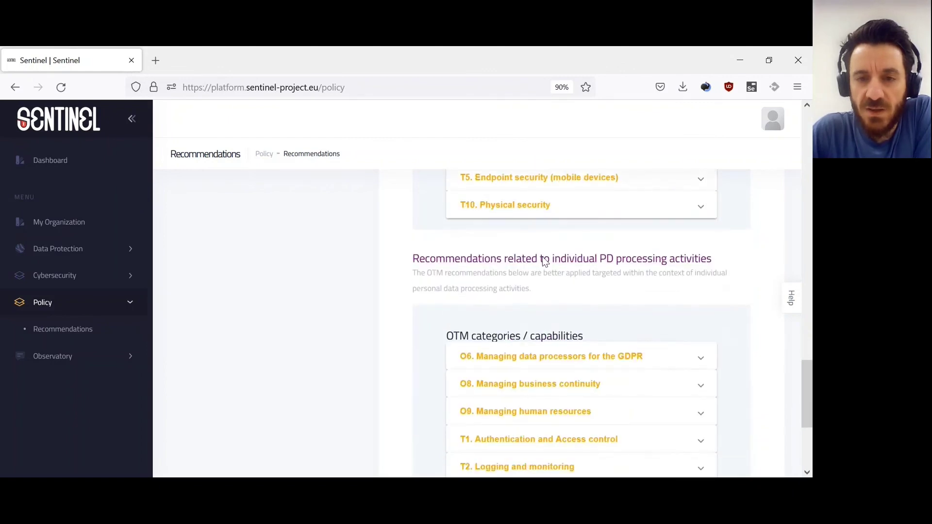
scroll(640, 272, "down", 3)
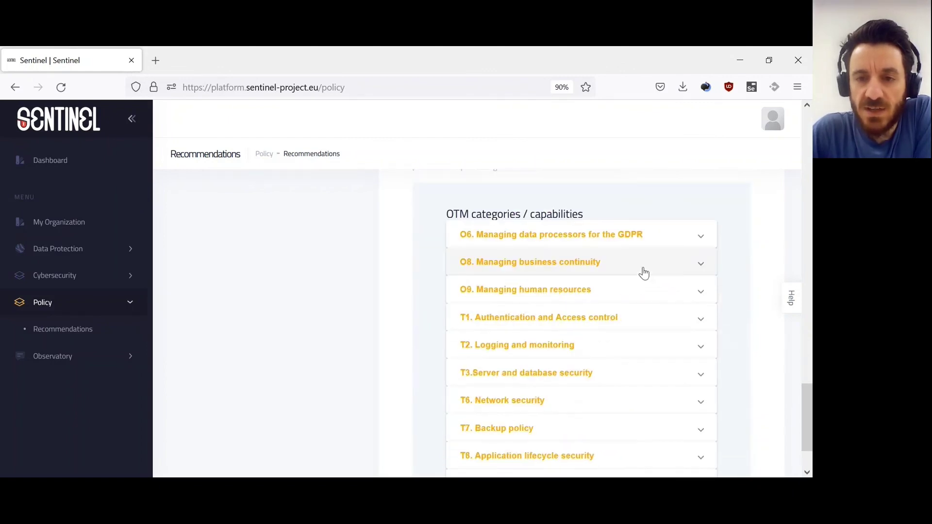
scroll(589, 352, "down", 1)
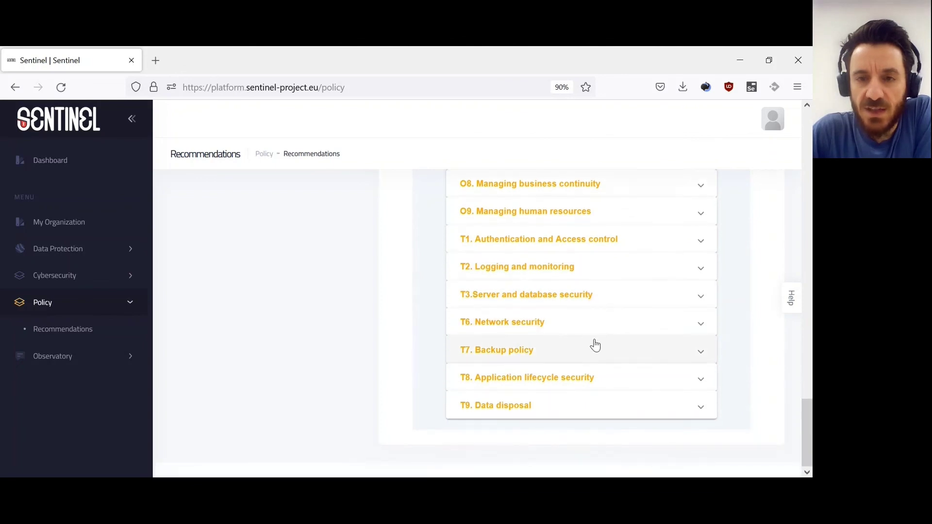
Expand O6, Managing data processors for the GDPR, and read measure O6.L.1, its applicable processing activities and its tools.
scroll(595, 342, "up", 2)
left_click(623, 281)
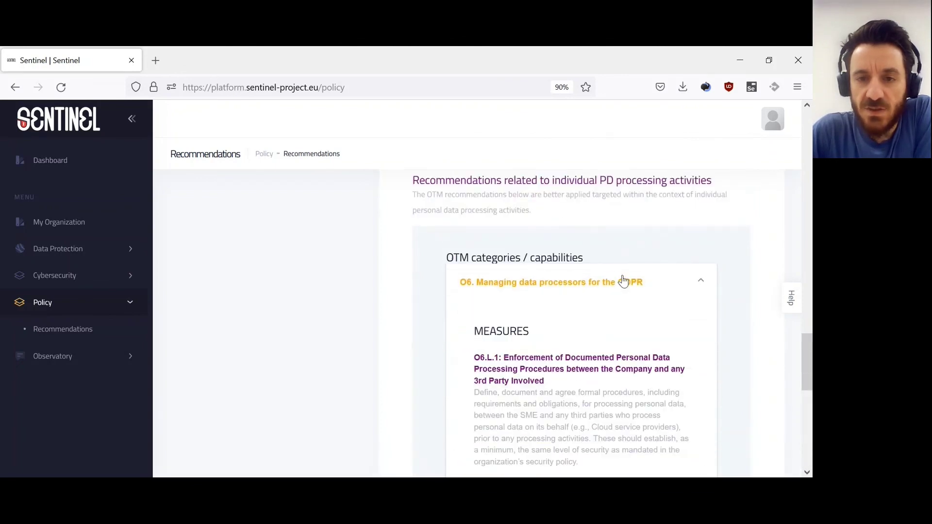
scroll(514, 334, "down", 1)
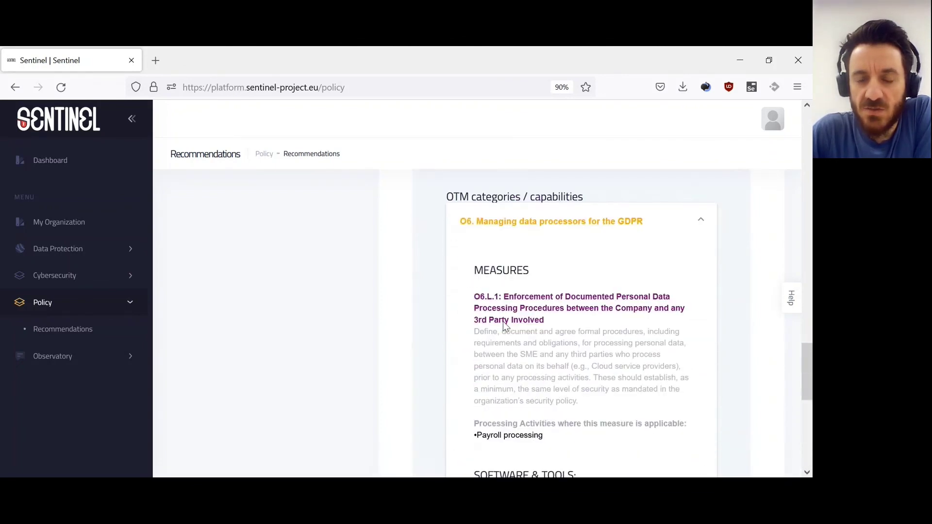
scroll(480, 304, "down", 1)
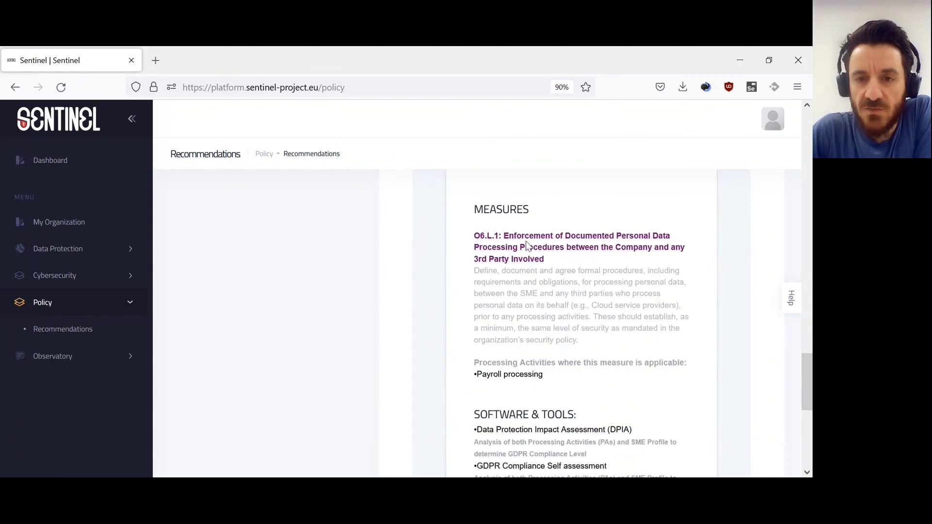
scroll(562, 309, "down", 1)
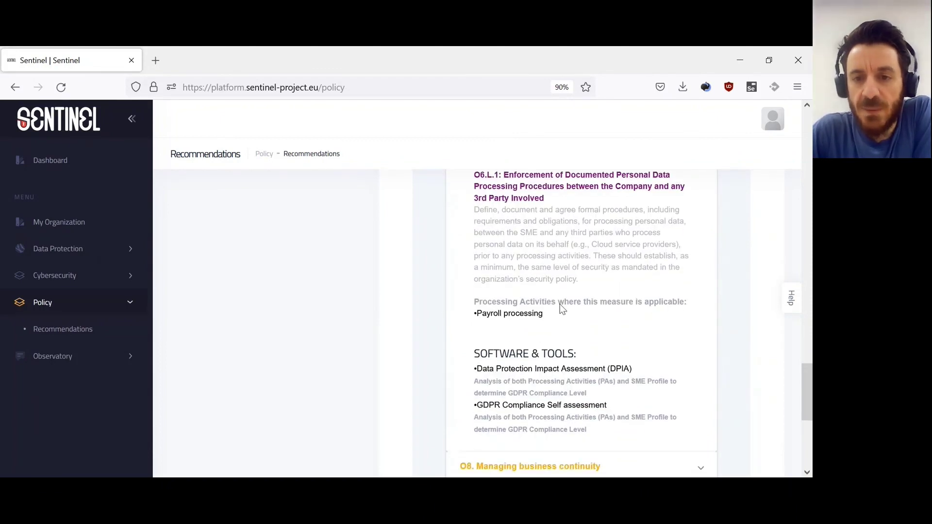
left_click_drag(554, 316, 469, 309)
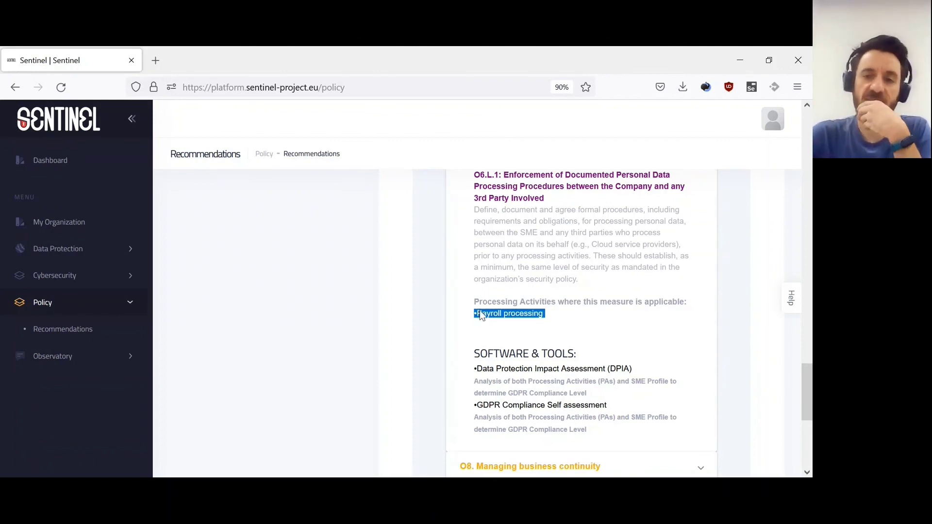
left_click(481, 314)
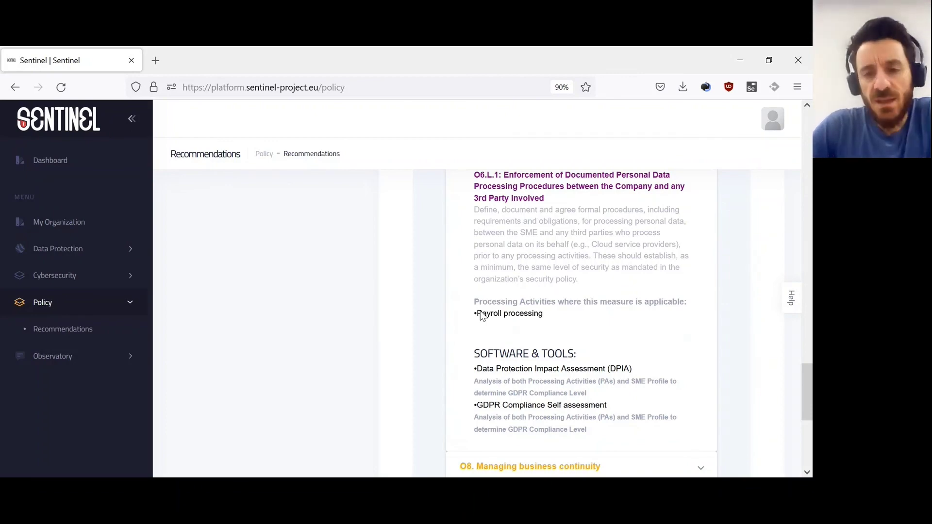
scroll(528, 317, "up", 4)
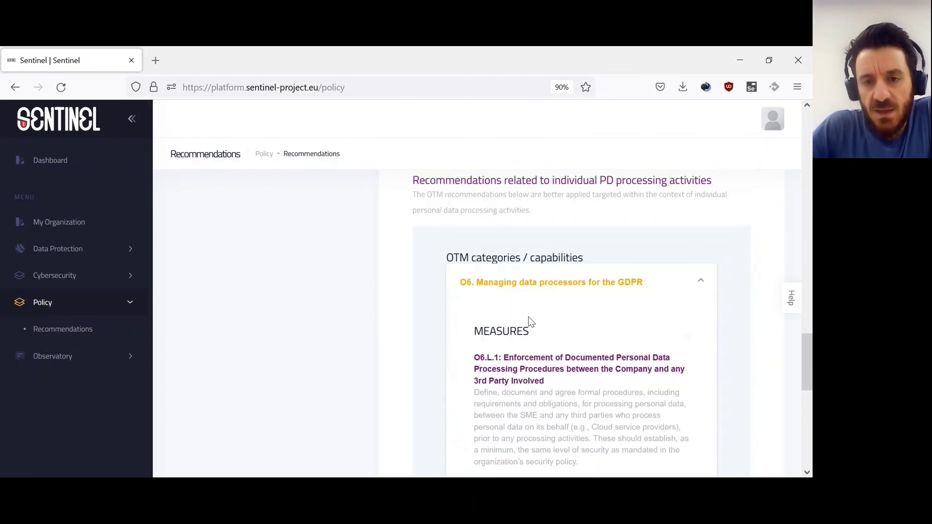
scroll(694, 345, "down", 3)
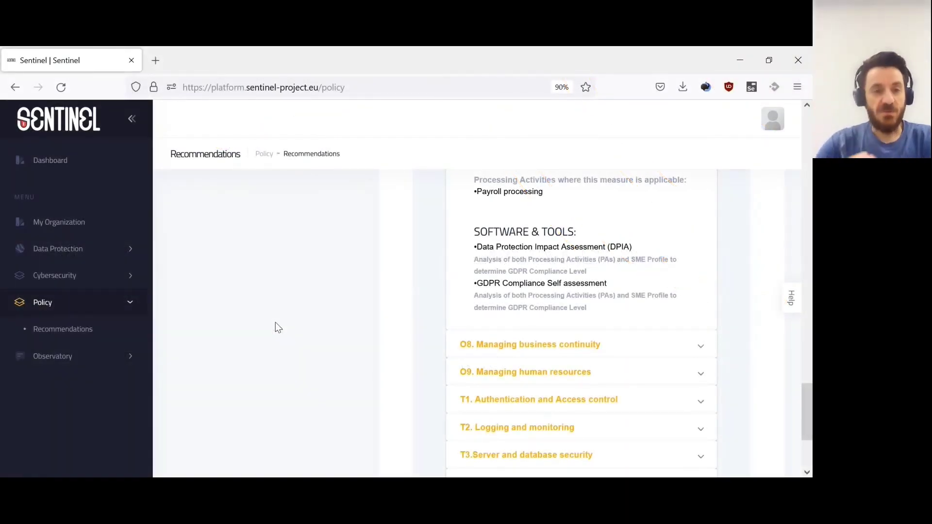
Open the Observatory's Knowledge Base with the events from the MISP platform.
left_click(114, 354)
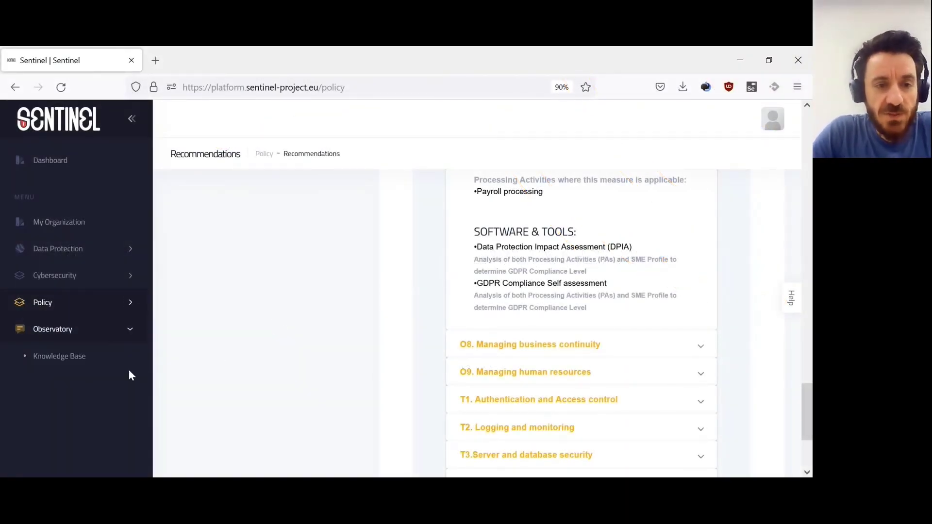
left_click(90, 368)
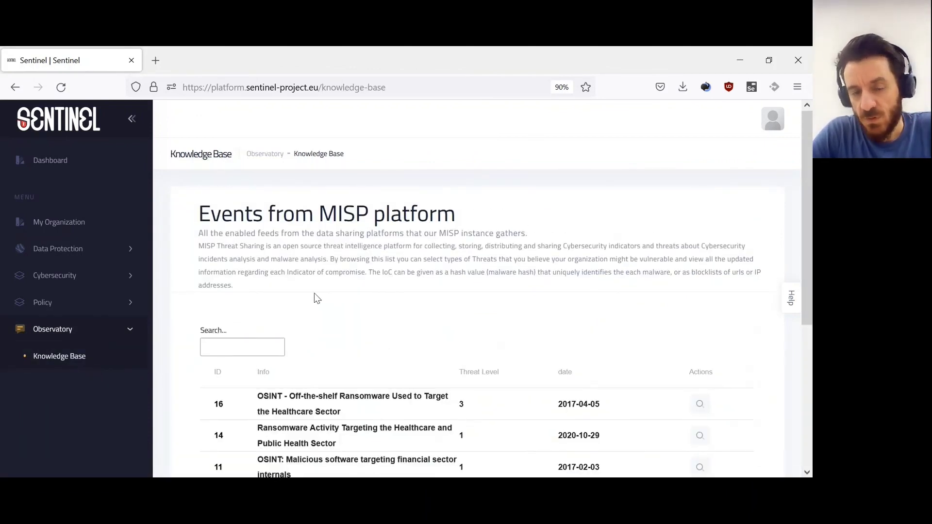
Look through the MISP events list, its description and threat levels, and check the available items-per-page options.
scroll(316, 298, "down", 2)
scroll(313, 254, "up", 2)
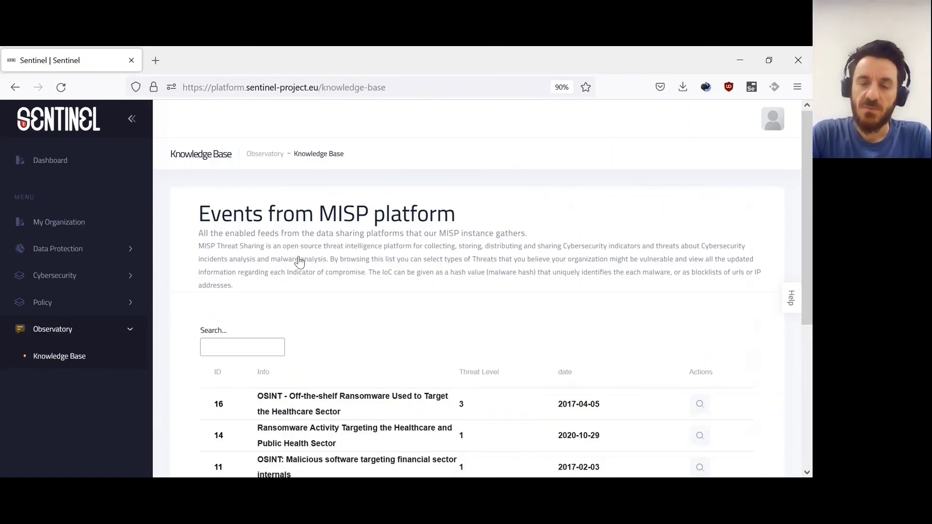
scroll(299, 262, "down", 4)
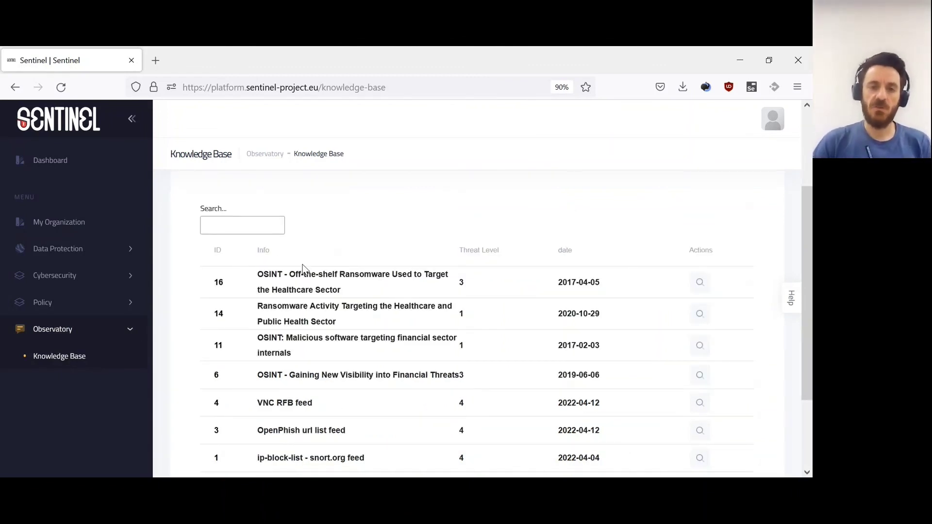
scroll(318, 256, "down", 2)
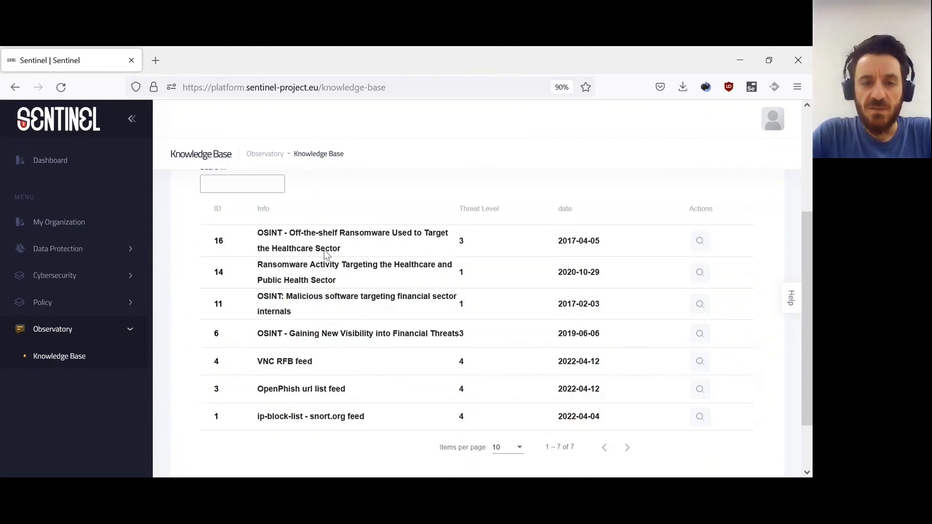
scroll(310, 262, "up", 6)
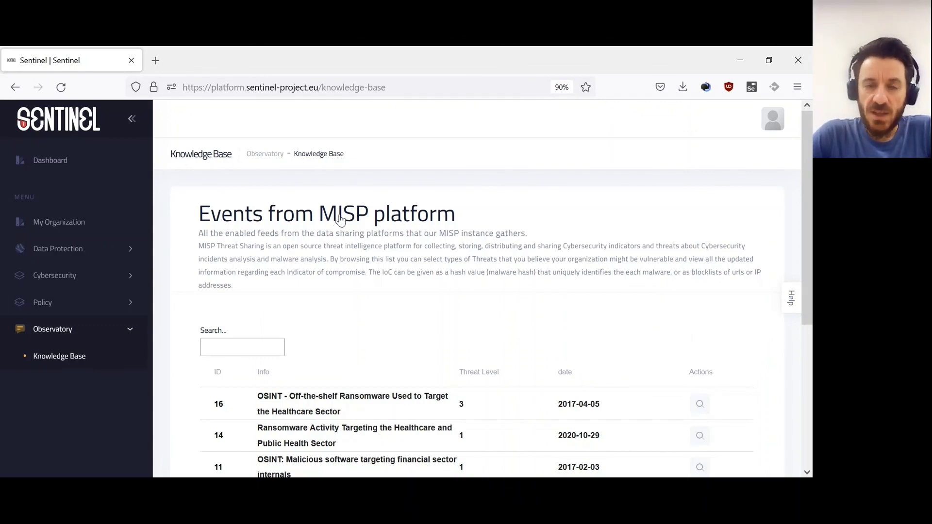
scroll(376, 235, "down", 2)
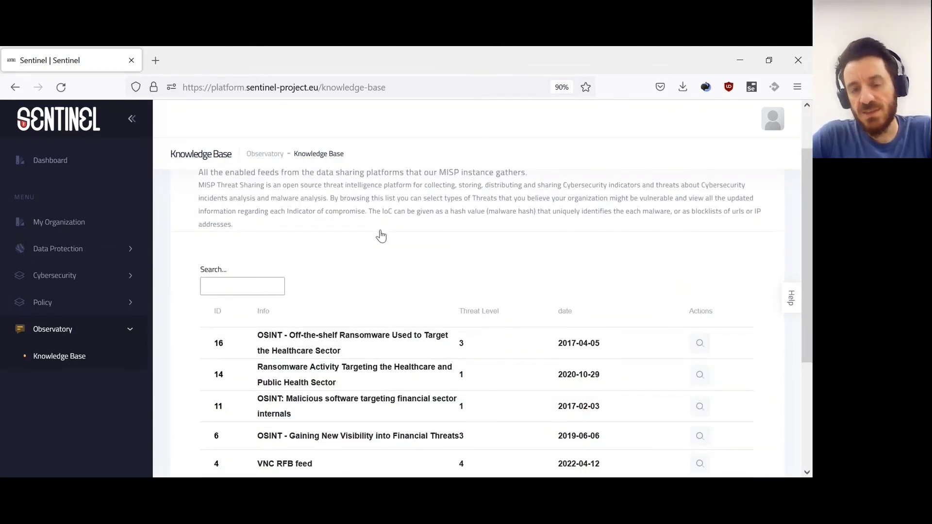
scroll(382, 236, "down", 2)
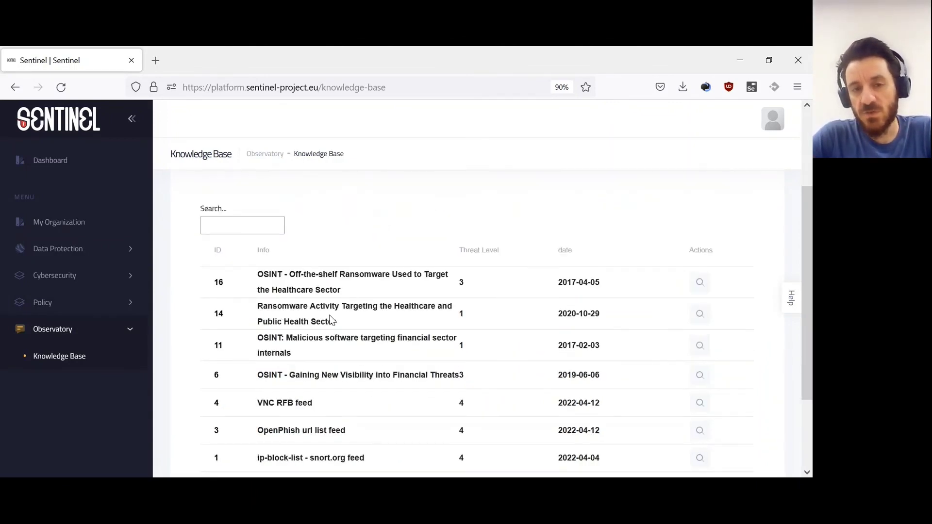
scroll(335, 320, "down", 3)
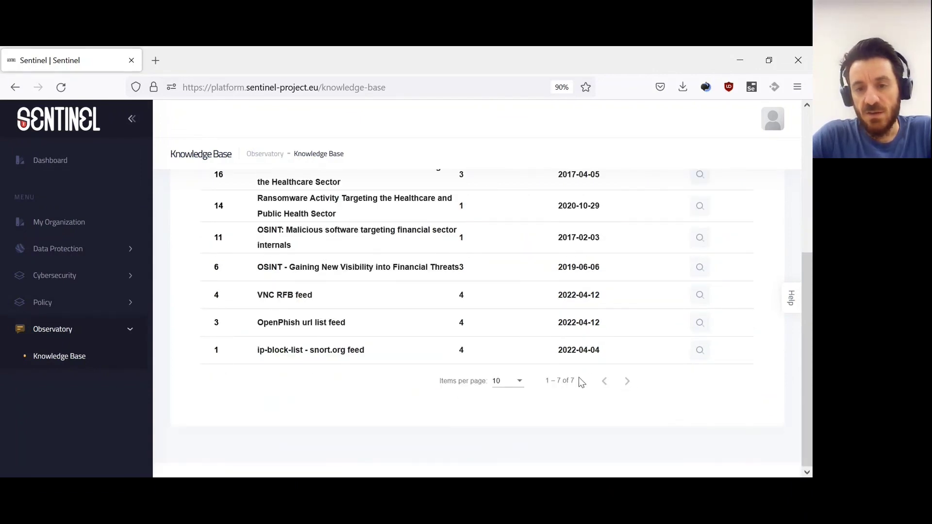
left_click(515, 384)
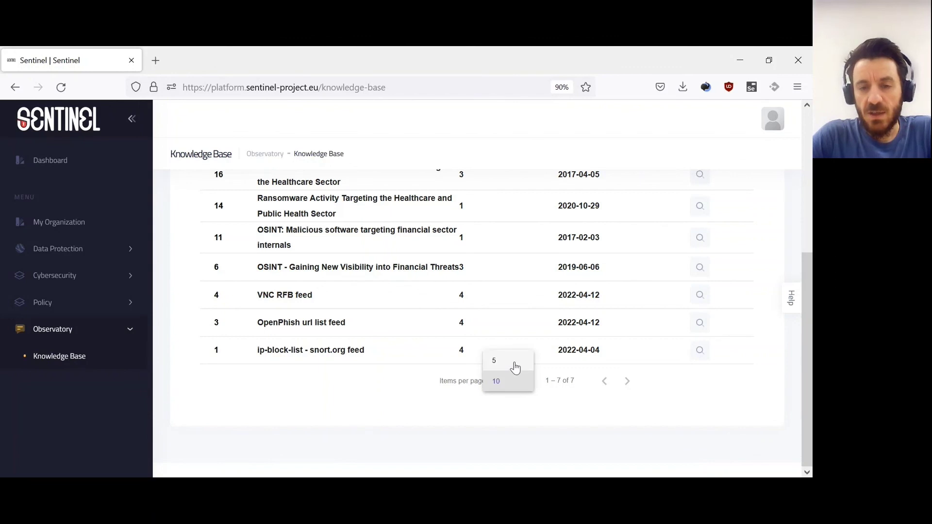
left_click(421, 395)
scroll(368, 354, "up", 3)
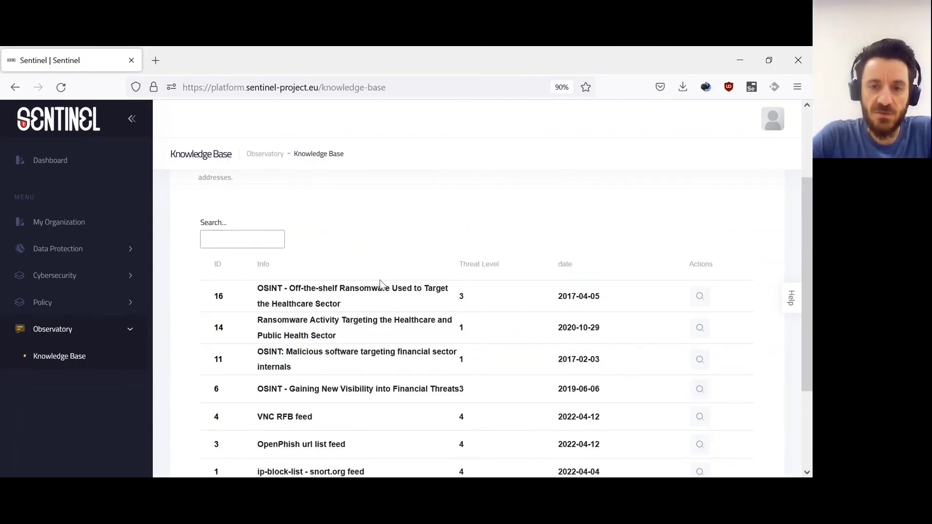
Open the event "OSINT - Off-the-shelf Ransomware Used to Target the Healthcare Sector" and read its description and indicators.
left_click(699, 297)
scroll(534, 284, "down", 3)
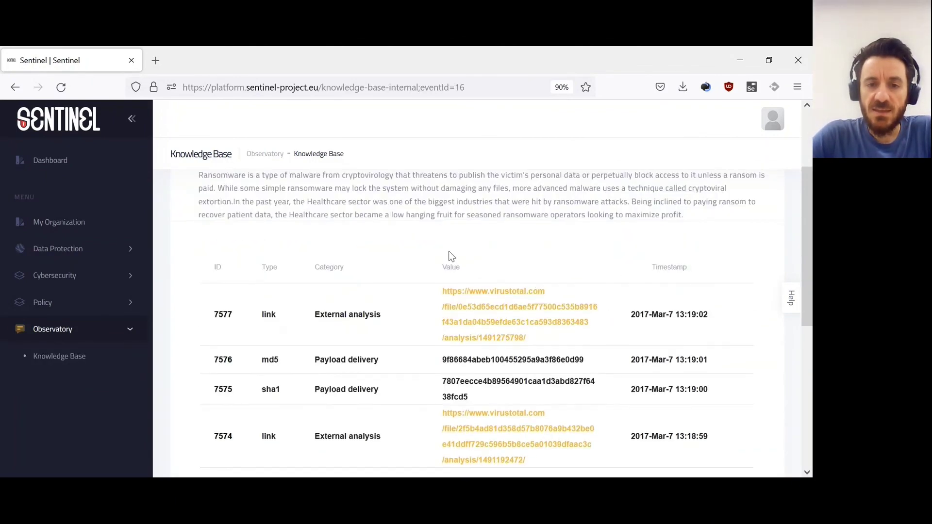
scroll(427, 250, "up", 2)
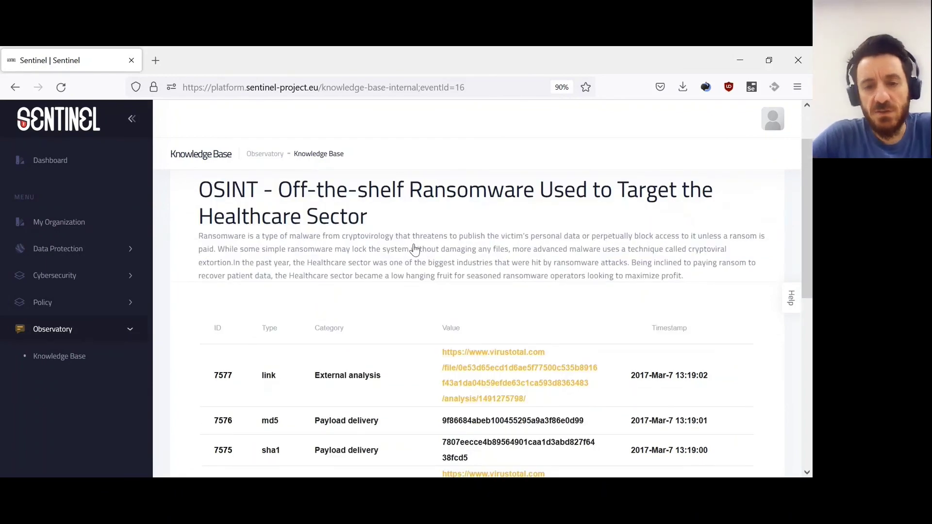
scroll(414, 249, "down", 2)
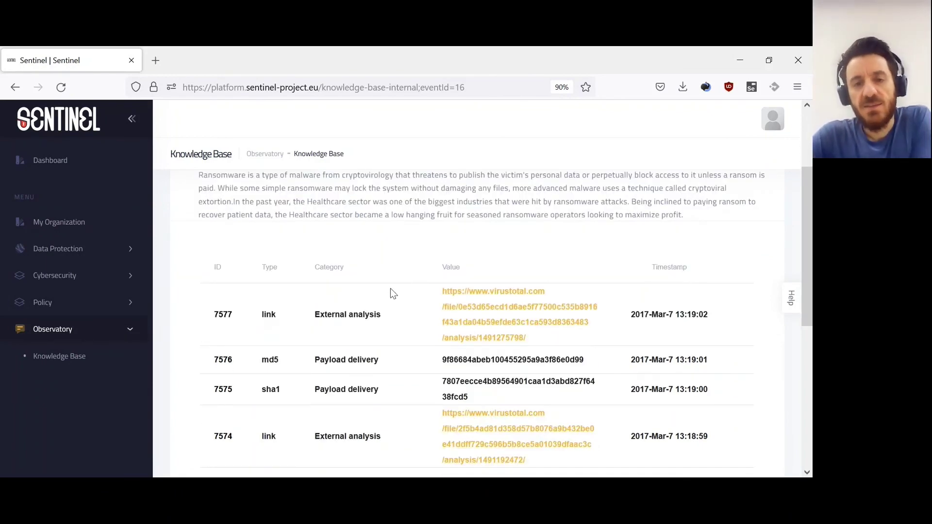
scroll(385, 292, "down", 10)
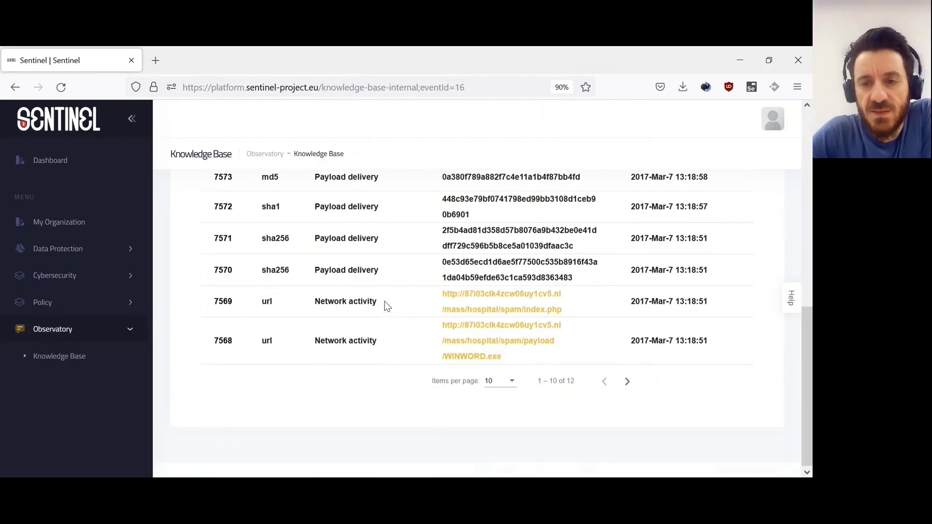
View the second page of the ransomware event's indicators and return to the first page and the event heading.
left_click(626, 382)
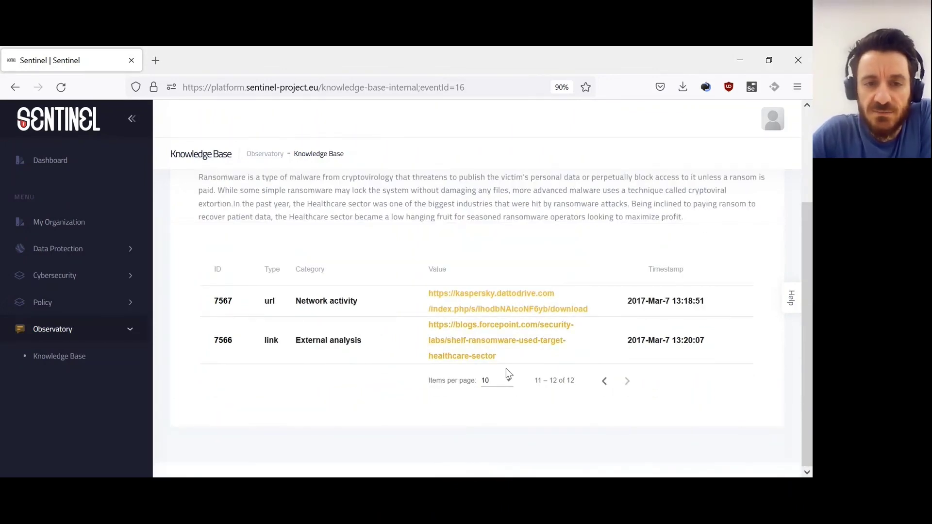
left_click(603, 382)
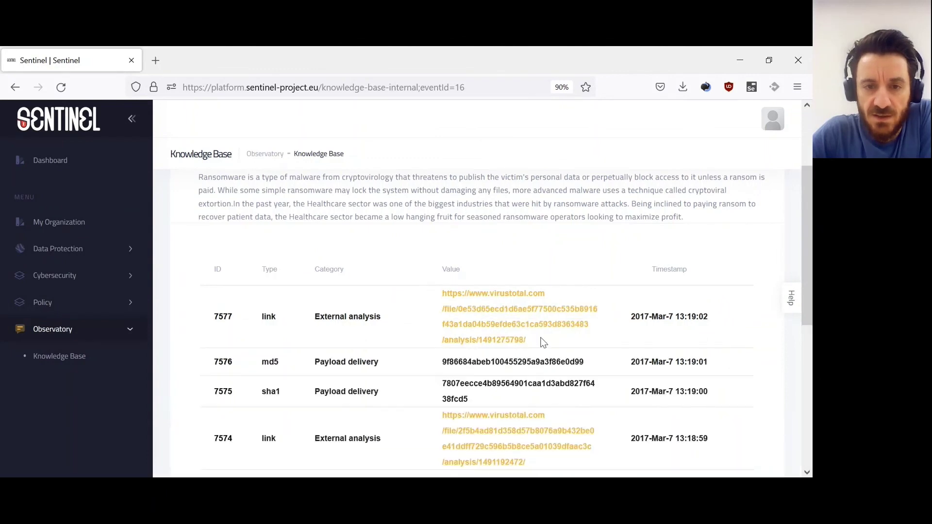
scroll(335, 262, "up", 3)
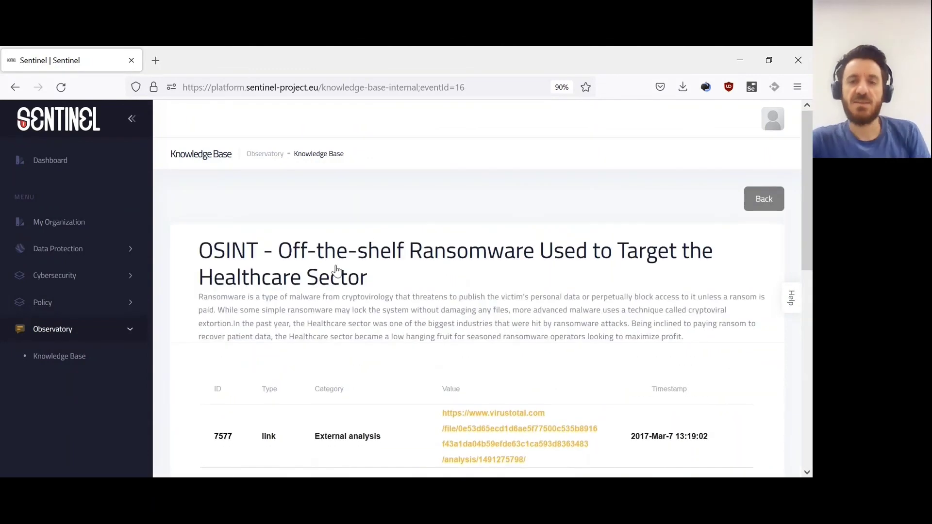